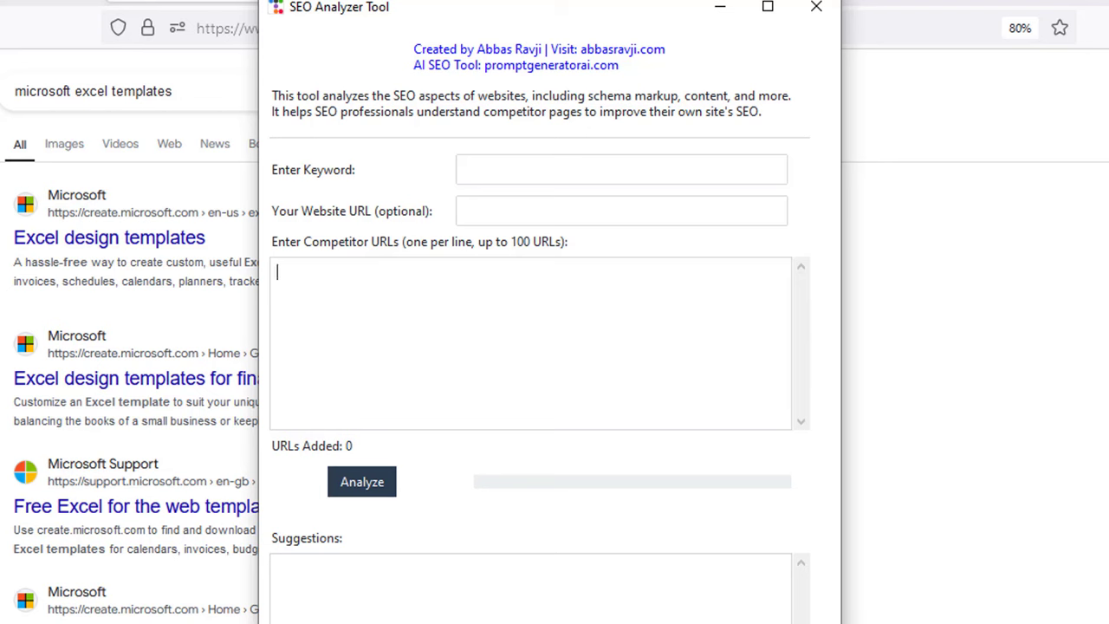
Switch to the exported Excel report and examine the URL column from the first analyzed page to the last
click(961, 517)
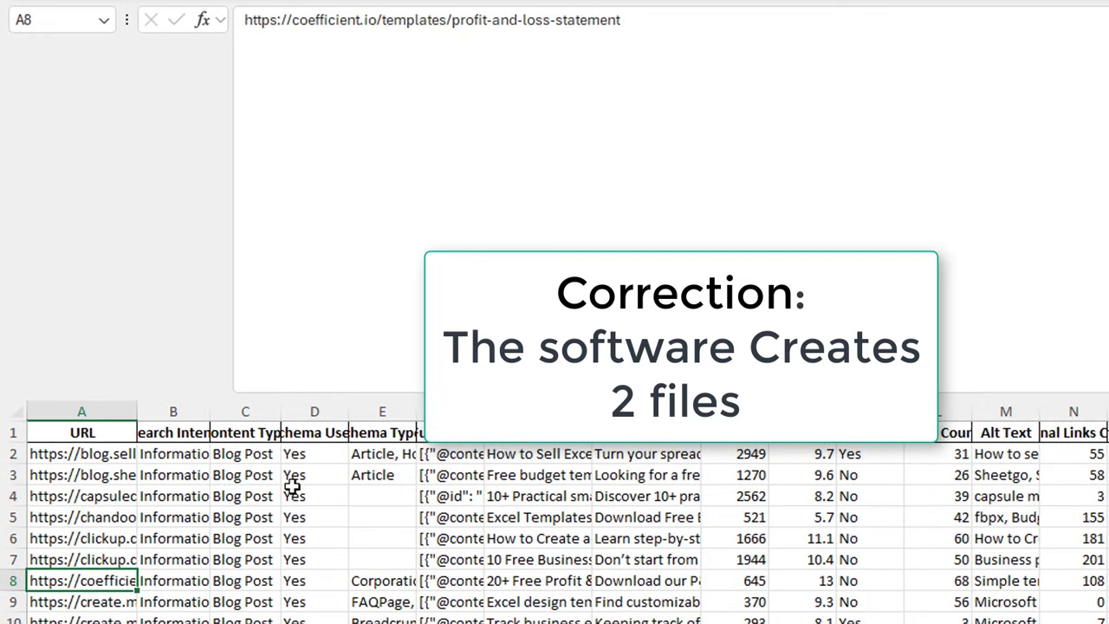
click(80, 452)
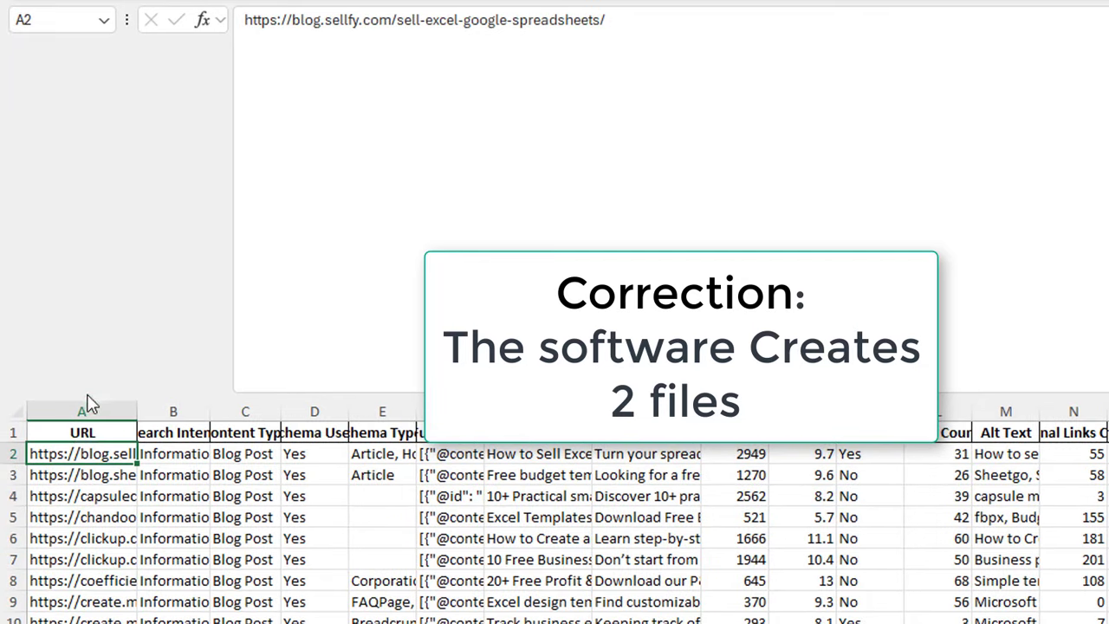
scroll(73, 594, down, 20)
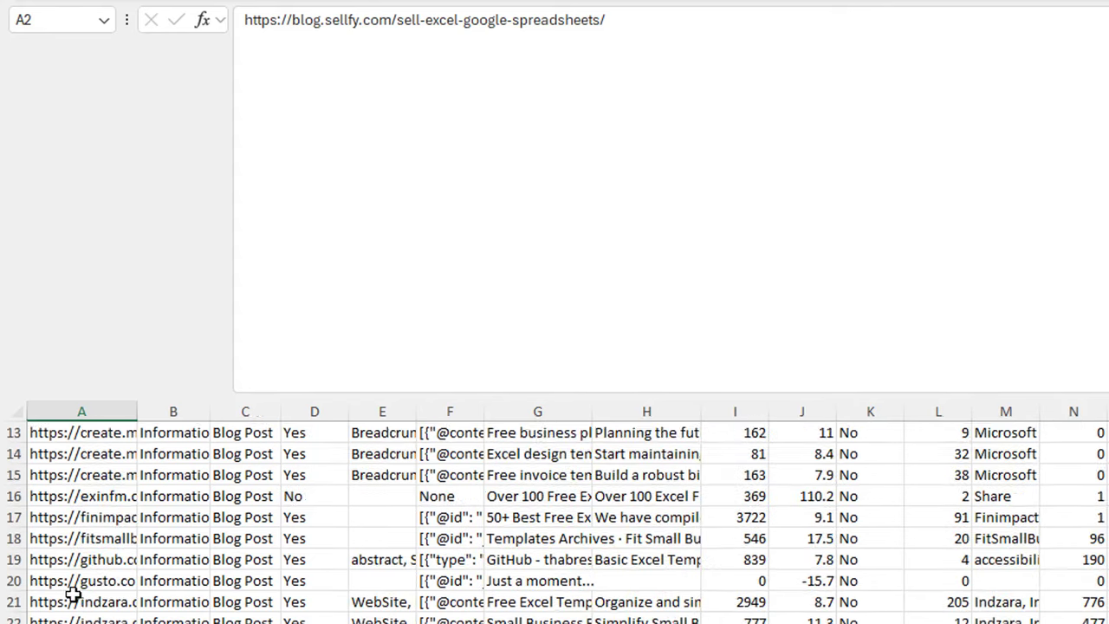
scroll(73, 589, up, 4)
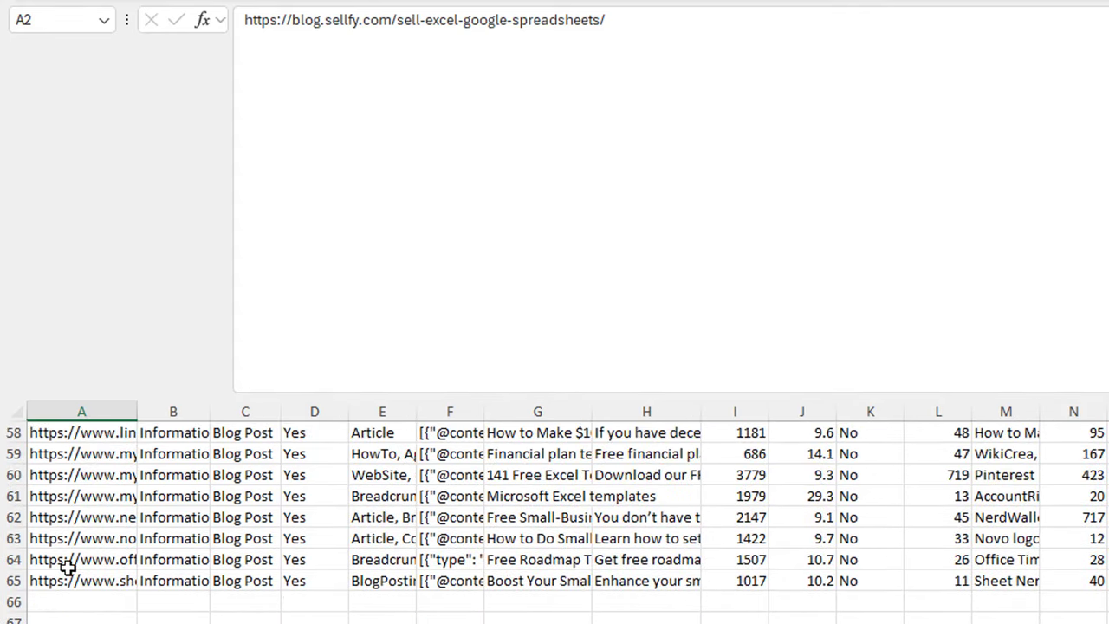
click(86, 580)
scroll(86, 581, up, 19)
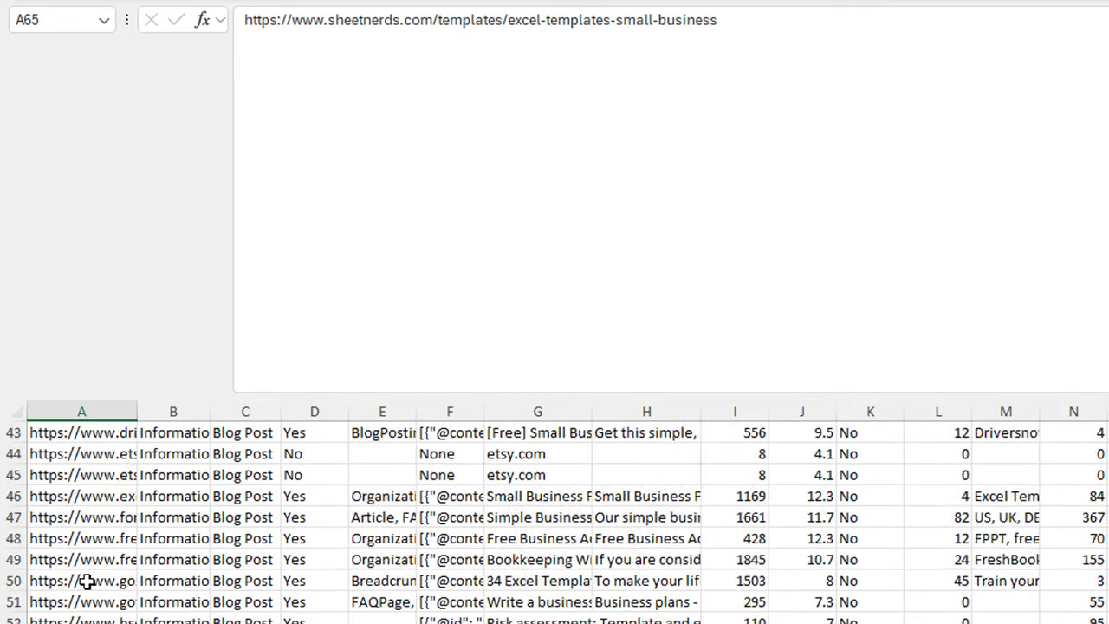
click(68, 428)
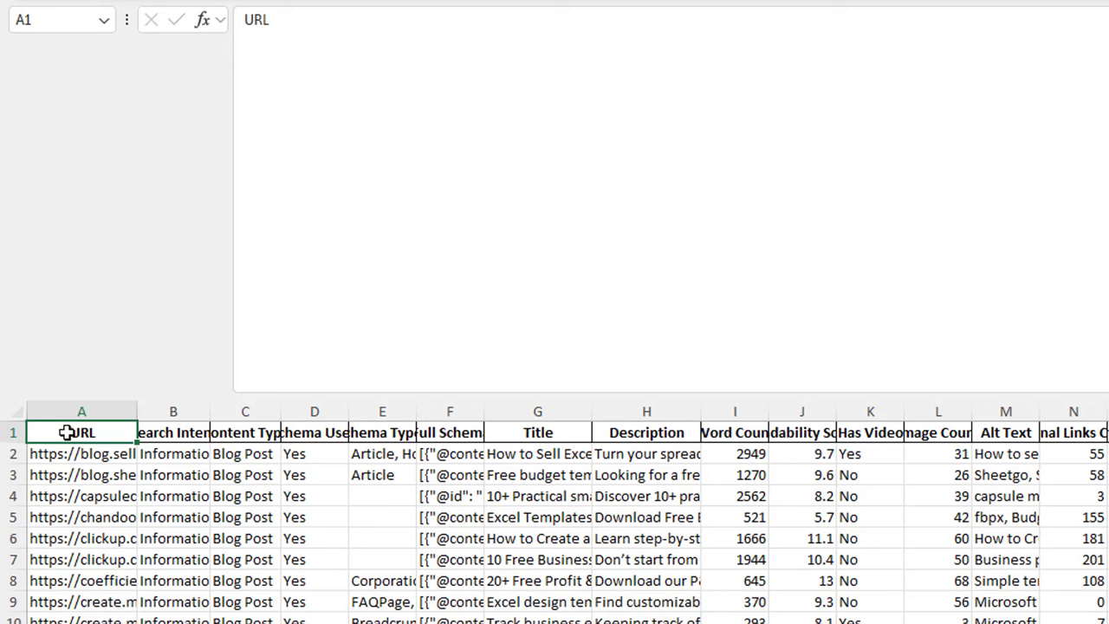
Widen the Search Intent column so its values fit, and review them down the sheet
click(174, 434)
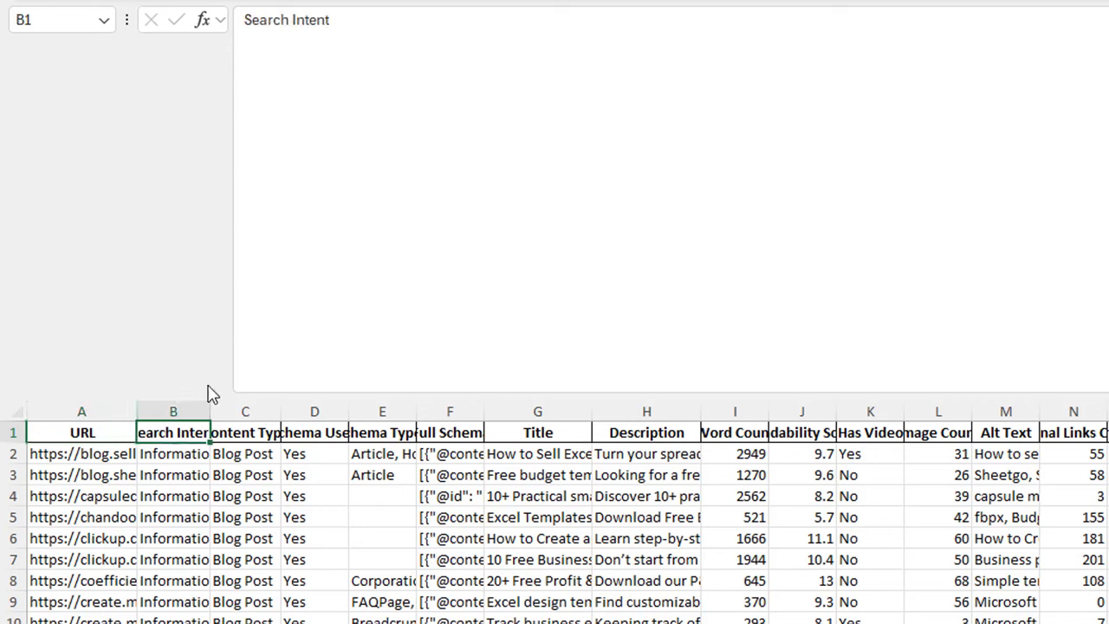
click(88, 457)
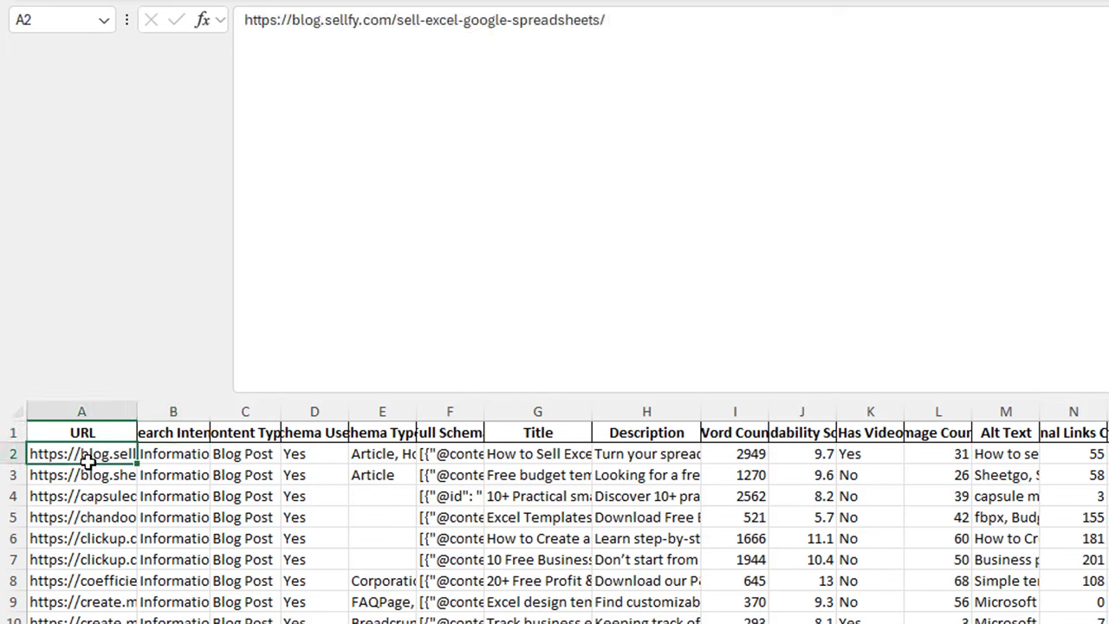
click(166, 456)
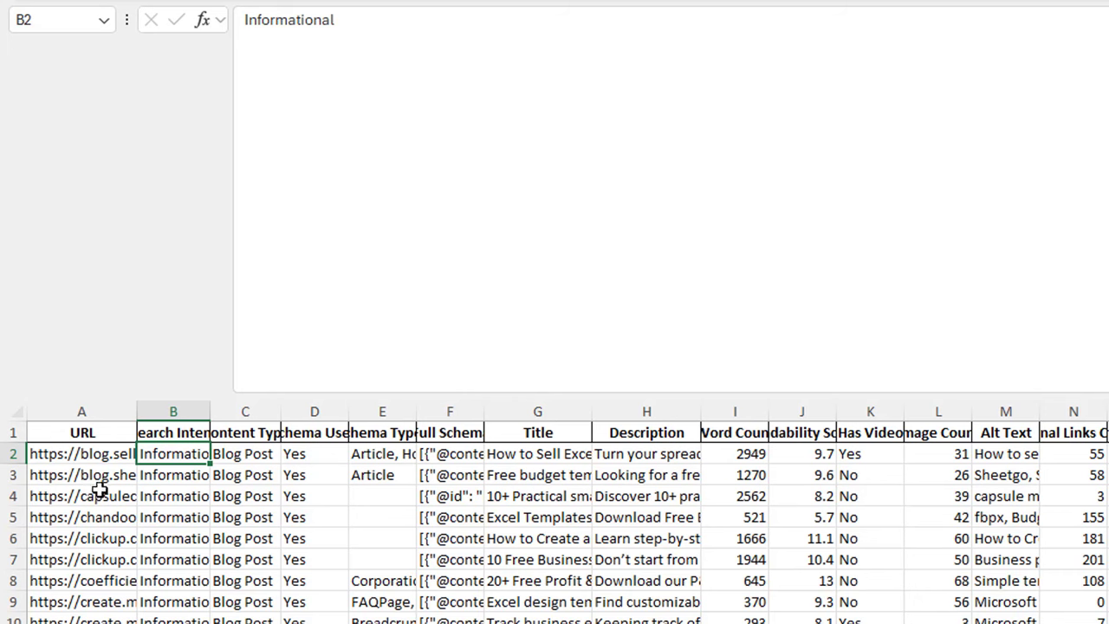
drag(212, 409, 284, 410)
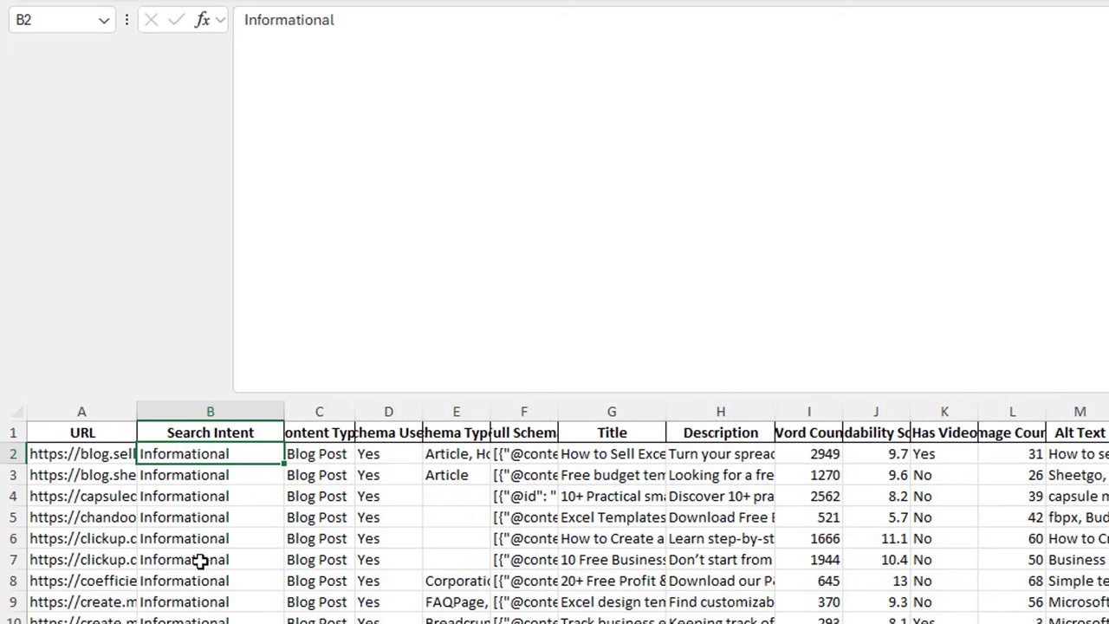
scroll(212, 565, down, 6)
scroll(213, 565, down, 14)
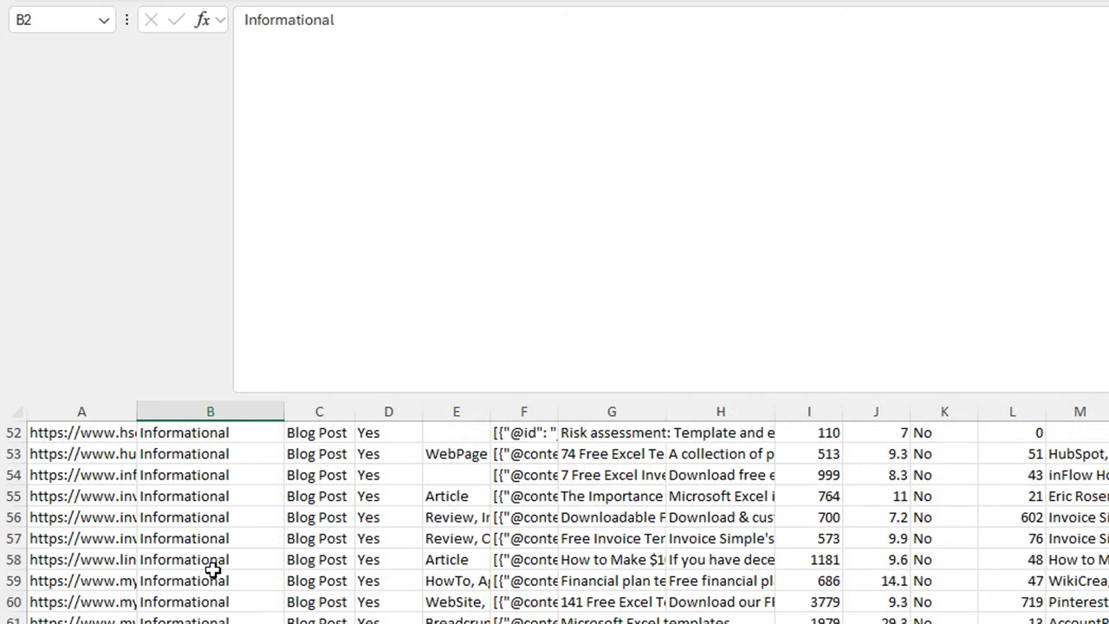
scroll(213, 569, up, 2)
scroll(212, 574, up, 18)
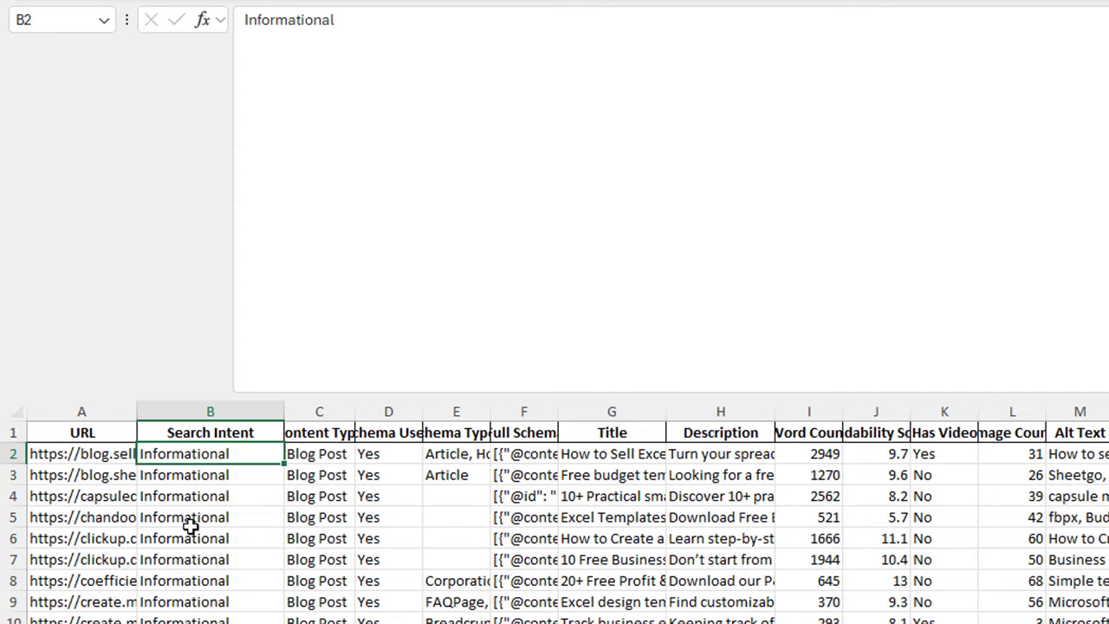
Review the Content Type column for the analyzed pages
click(318, 426)
scroll(314, 520, down, 12)
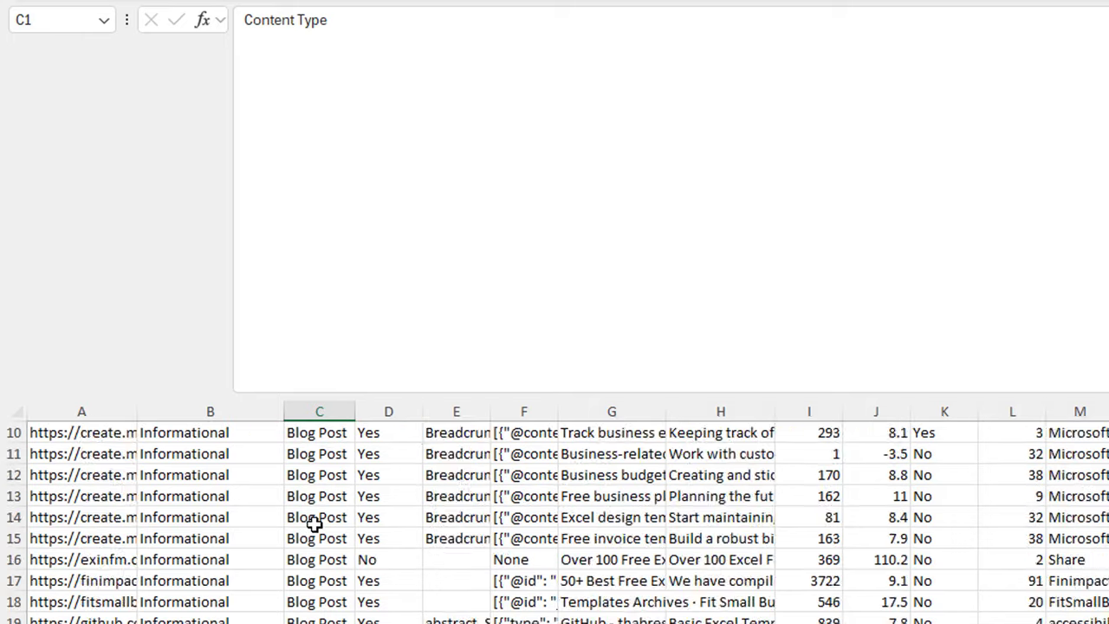
scroll(318, 538, up, 12)
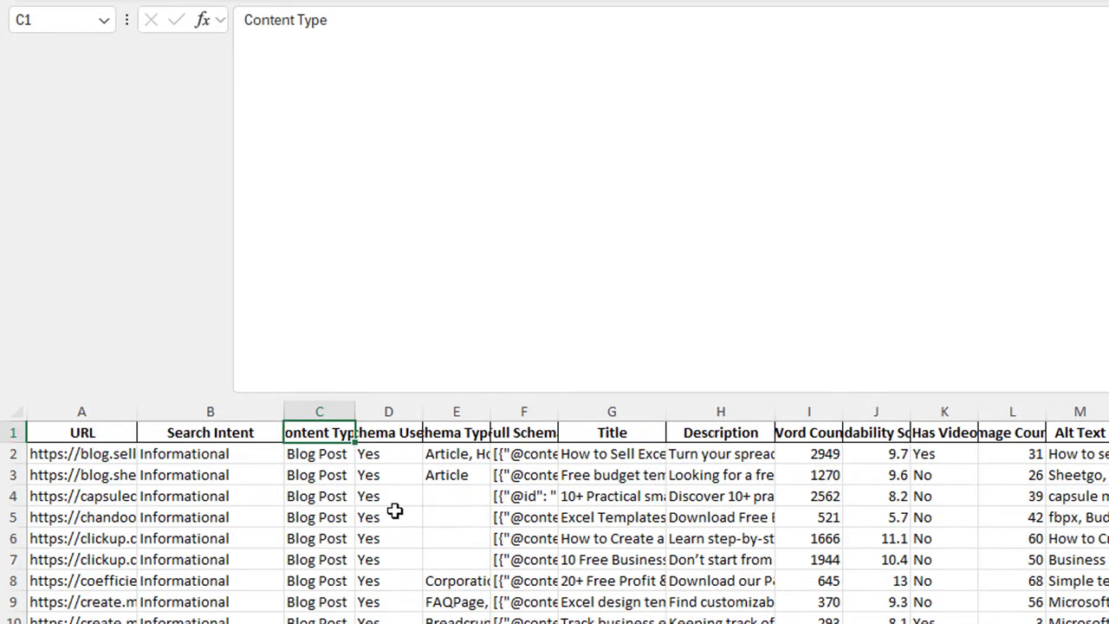
Examine the first page's schema types and read the full schema markup of the pages in rows 2 to 8
click(459, 455)
click(523, 454)
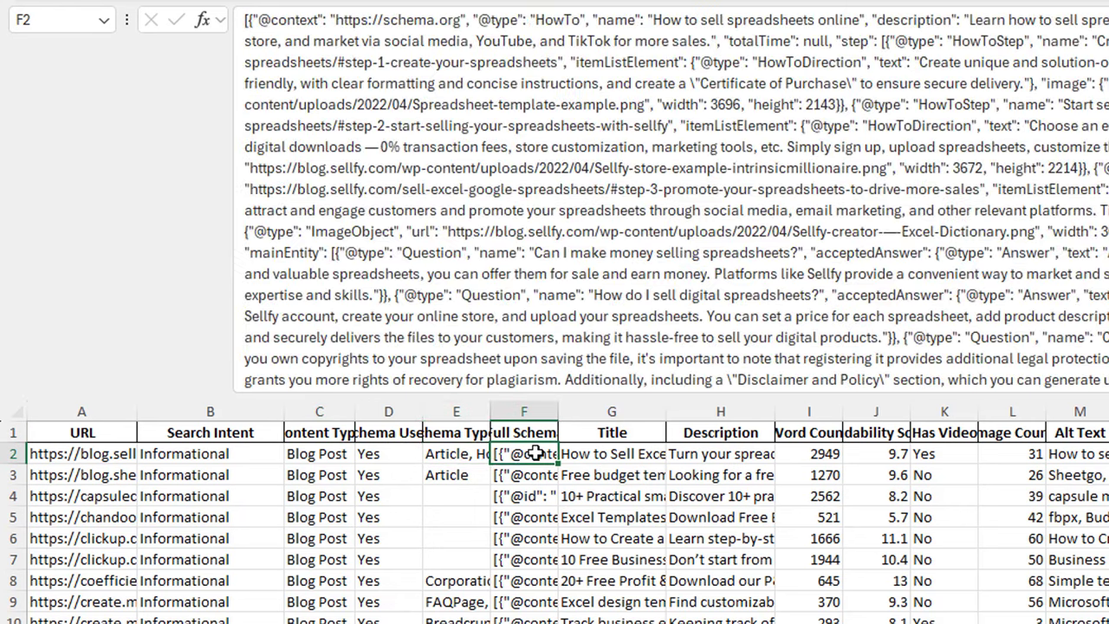
key(Down)
key(Down)
key(Down)
key(Down)
key(Down)
key(Down)
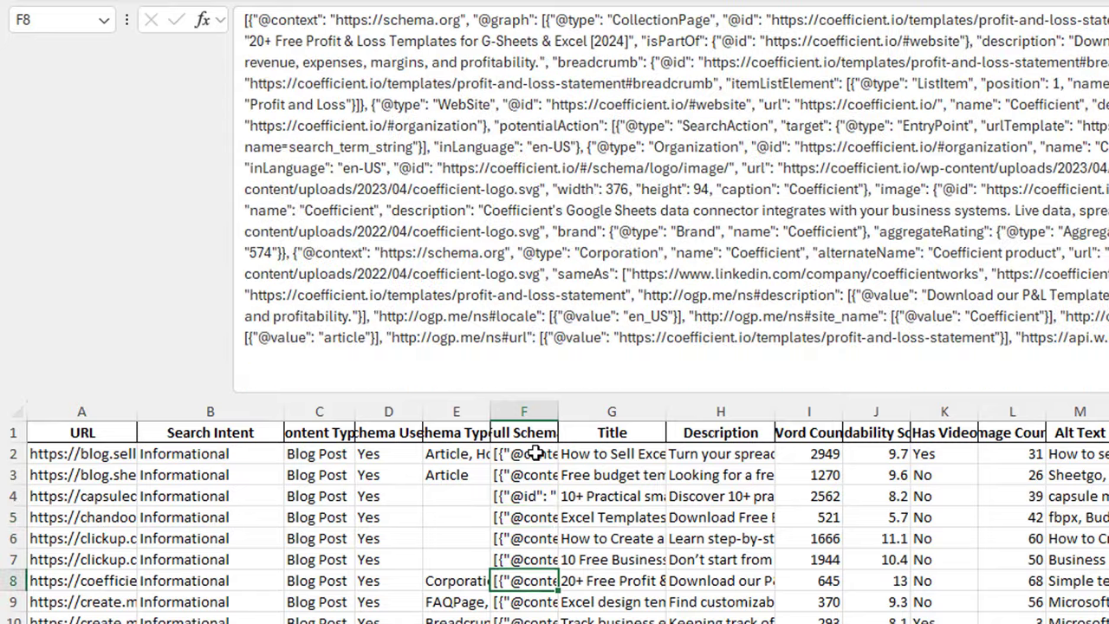
key(Up)
key(Up)
key(Up)
key(Up)
key(Up)
key(Up)
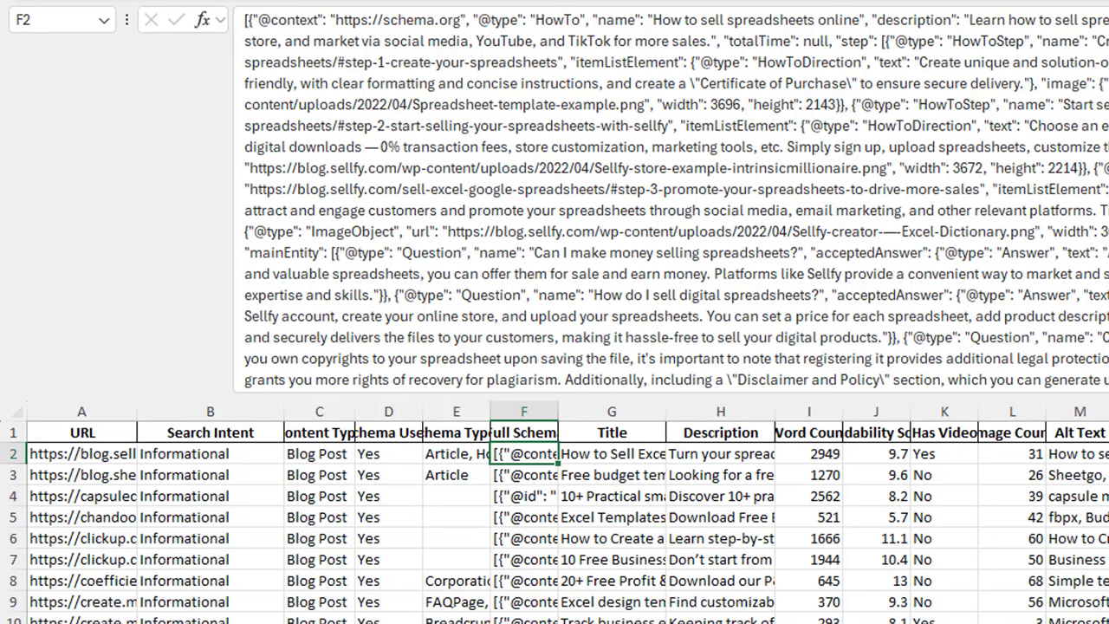
Read the page titles in the Title column for rows 2 to 5
click(603, 454)
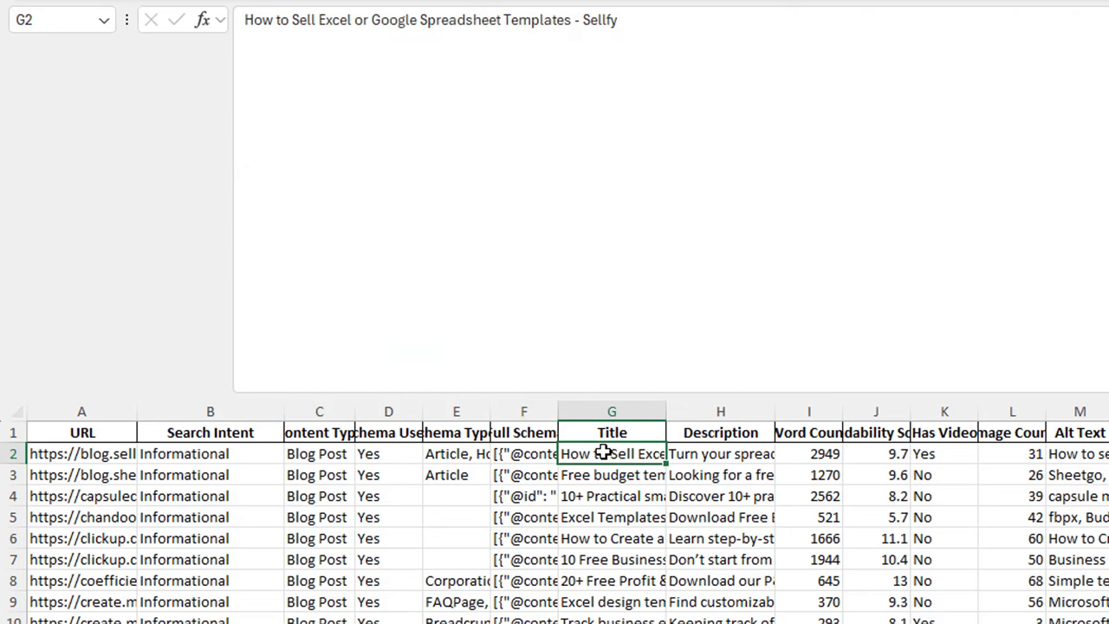
key(Down)
key(Down)
key(Down)
key(Up)
key(Up)
key(Up)
Read the meta descriptions in the Description column for rows 2 to 4
click(699, 454)
key(Down)
key(Down)
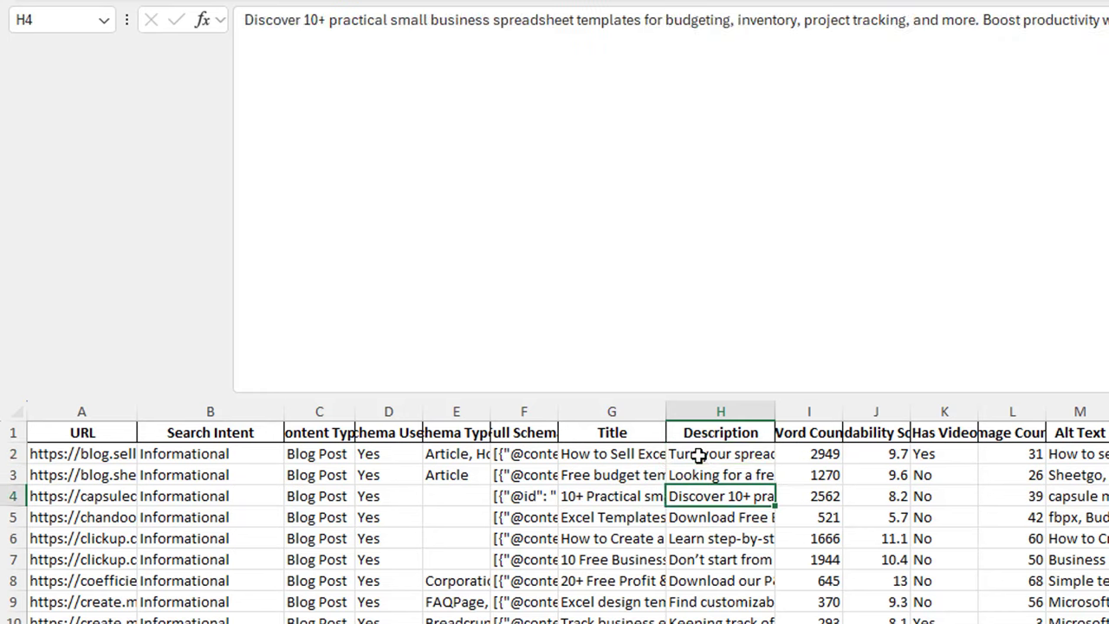
key(Up)
key(Up)
key(Up)
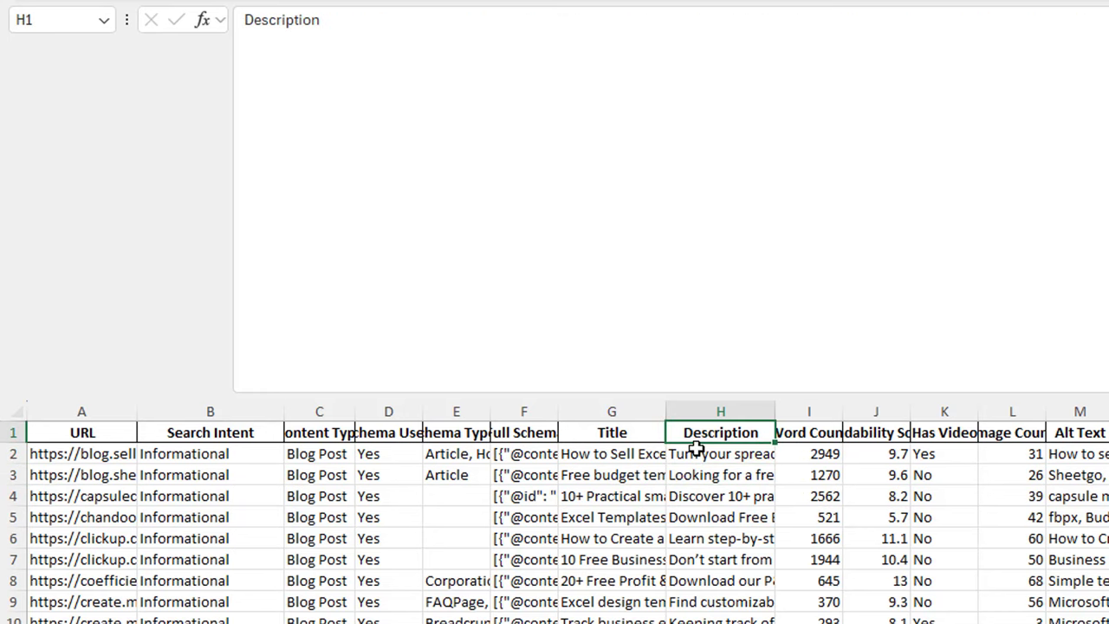
Compare the word counts of the competitor pages down the Word Count column
click(799, 456)
key(Down)
key(Down)
key(Down)
key(Down)
key(Down)
key(Down)
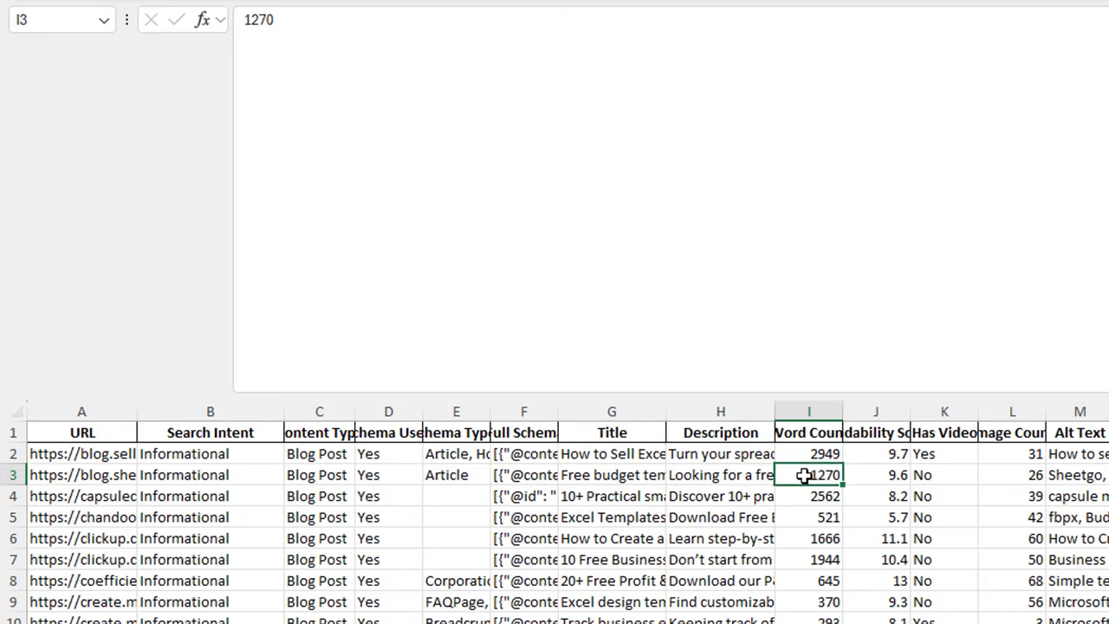
scroll(837, 582, down, 5)
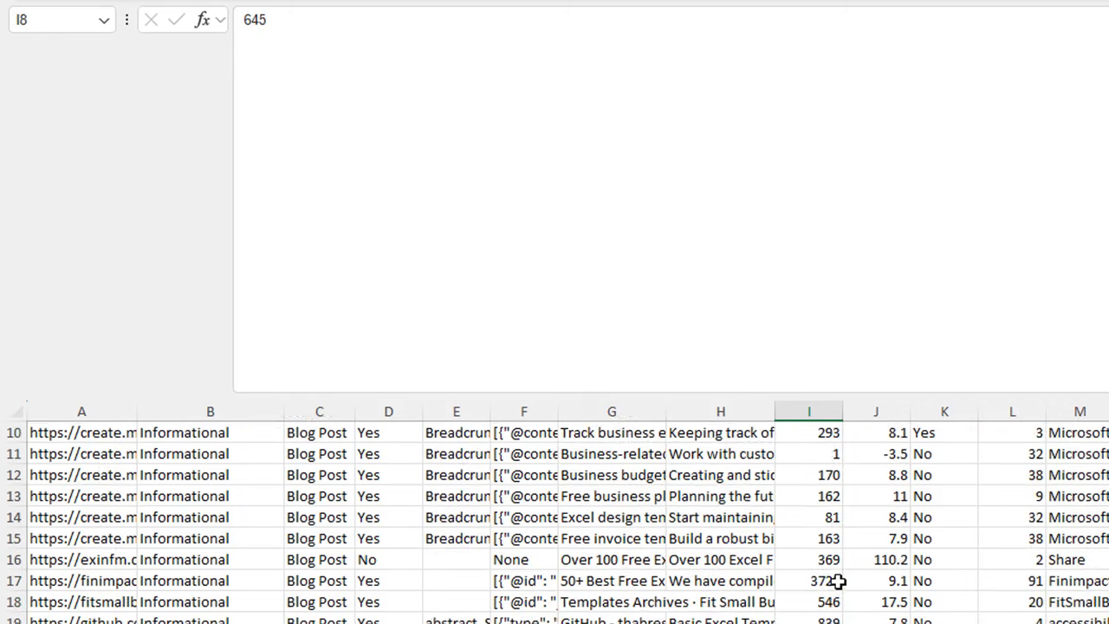
scroll(837, 584, up, 5)
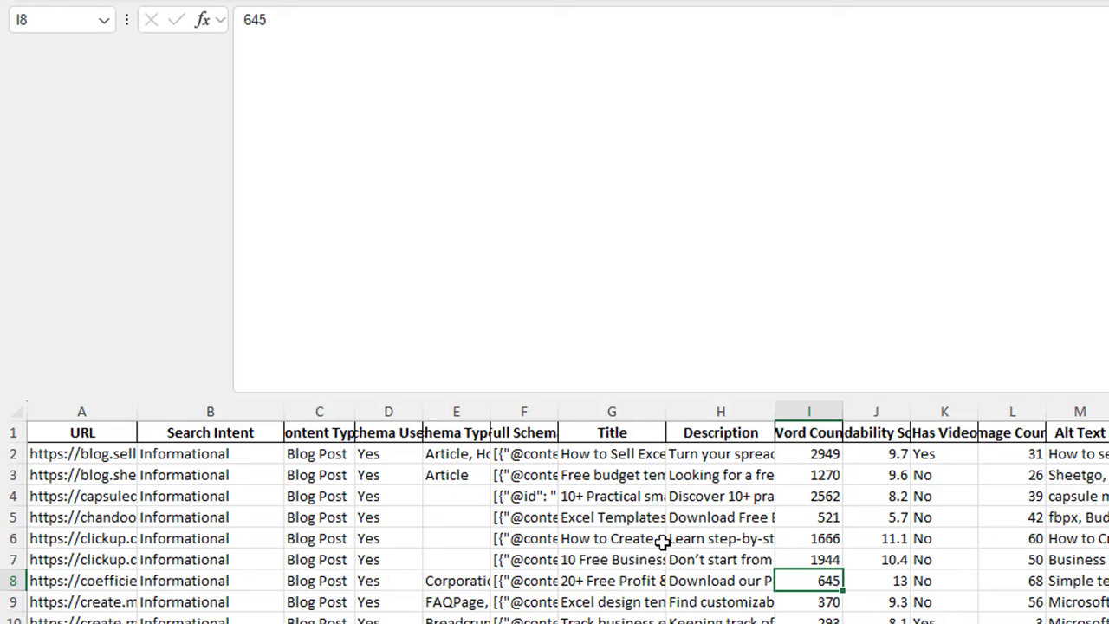
Review the Readability Score column across the competitor pages
click(866, 436)
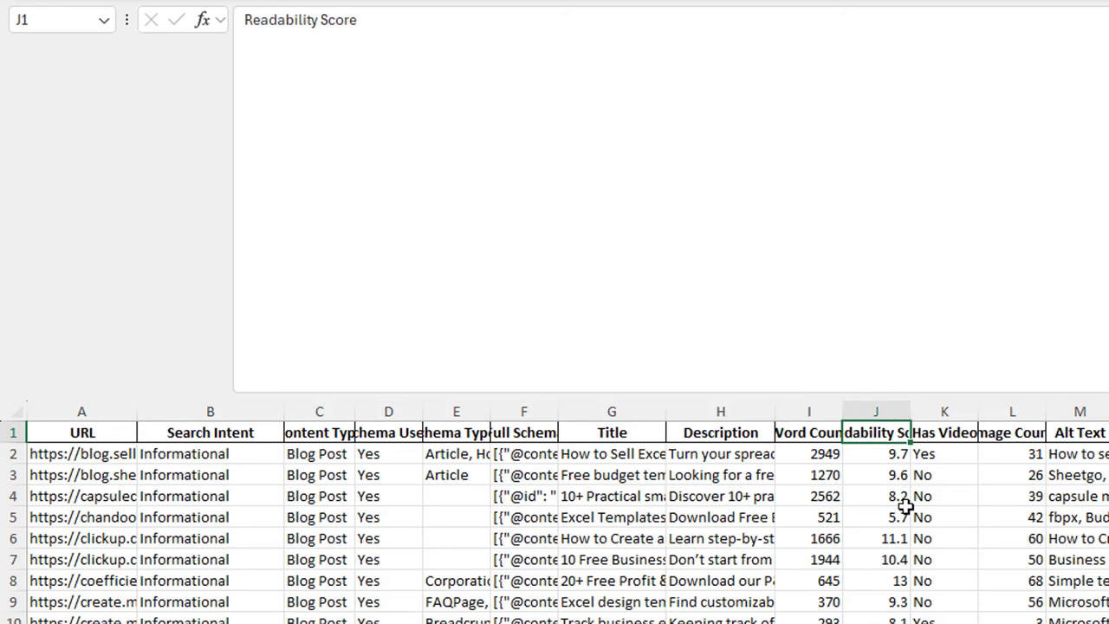
scroll(906, 575, down, 2)
scroll(907, 574, down, 7)
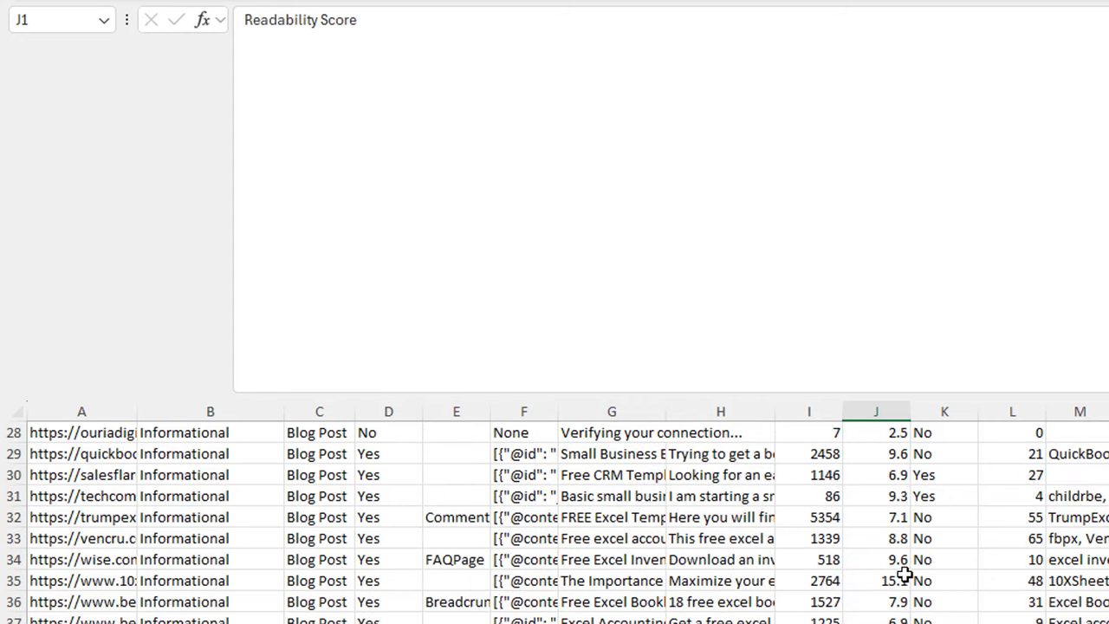
scroll(903, 574, up, 9)
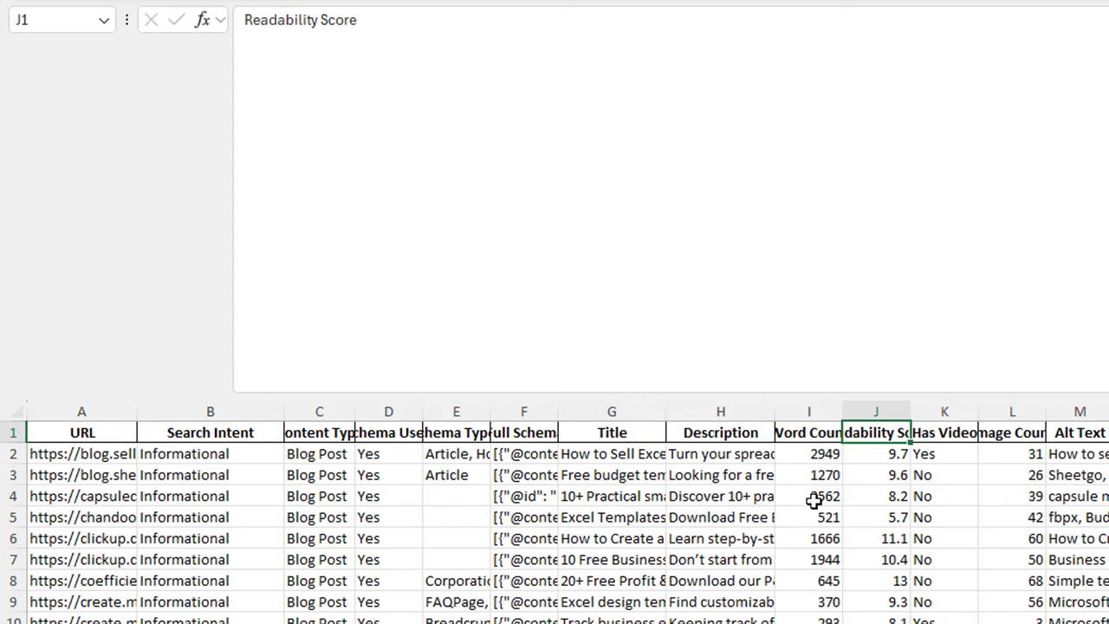
Check the first page's entries in the Has Video and Image Count columns
click(940, 456)
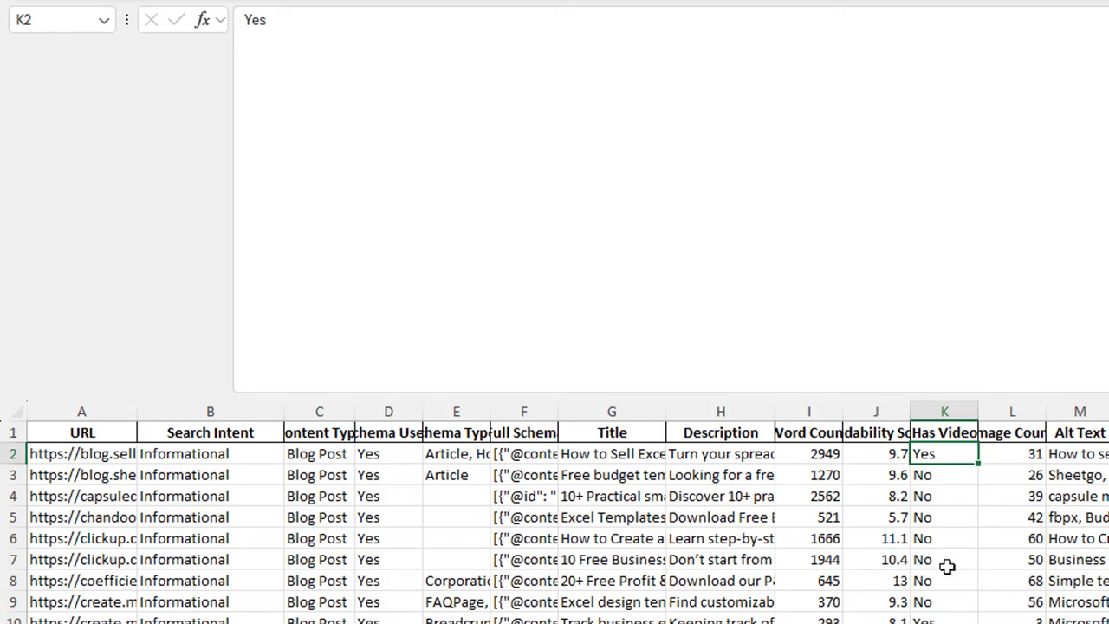
click(1018, 454)
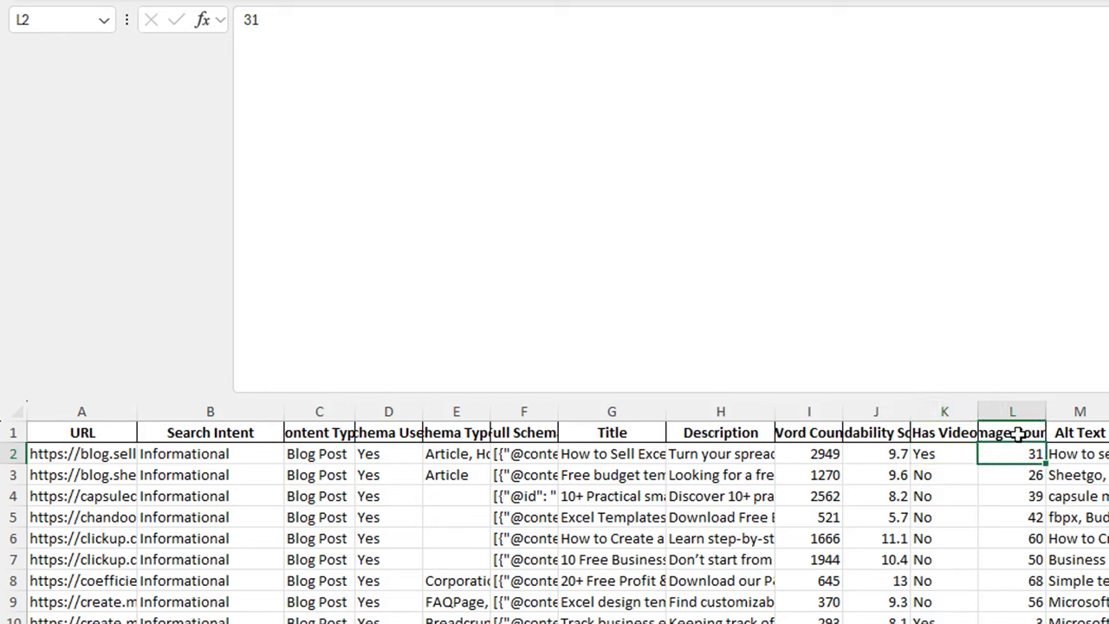
click(1015, 433)
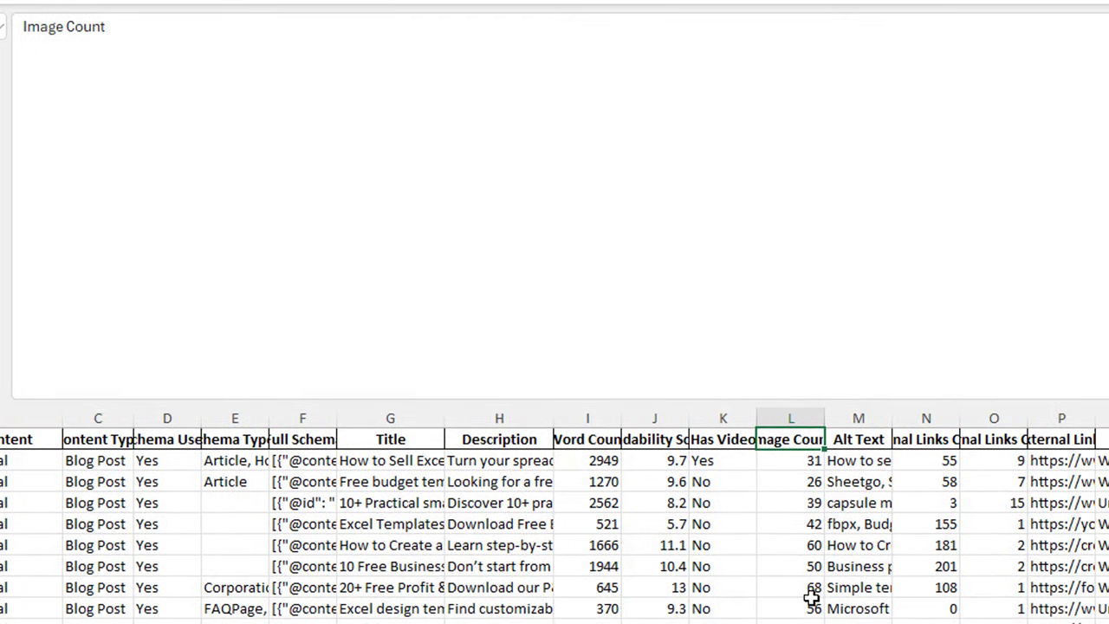
Read the image alt texts of the pages in rows 2, 3, 4 and 6
click(854, 459)
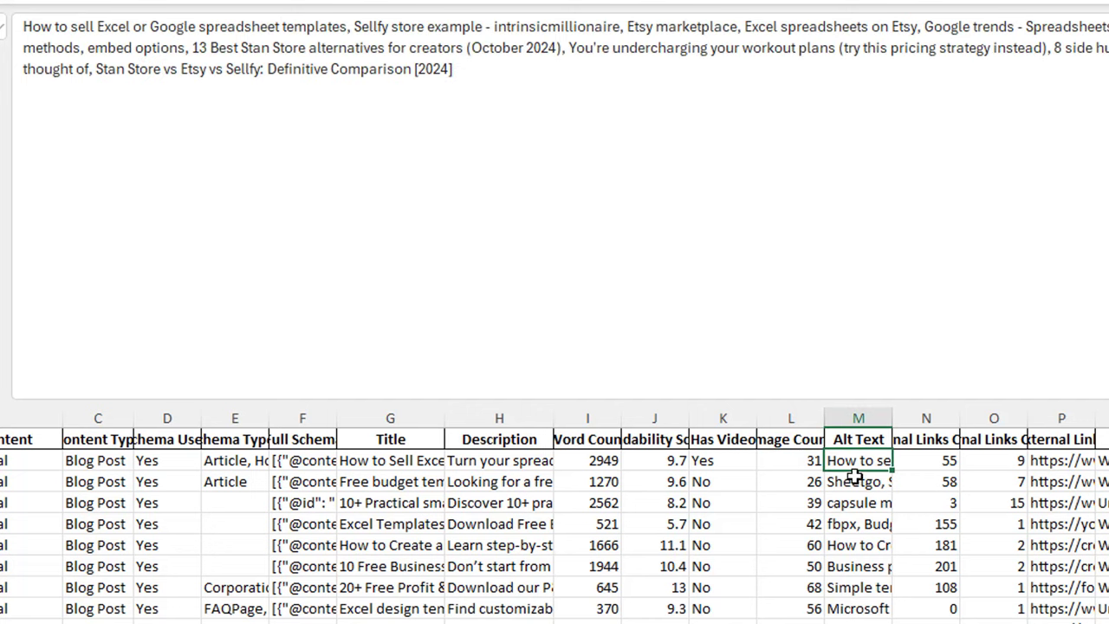
click(856, 479)
click(856, 504)
click(854, 547)
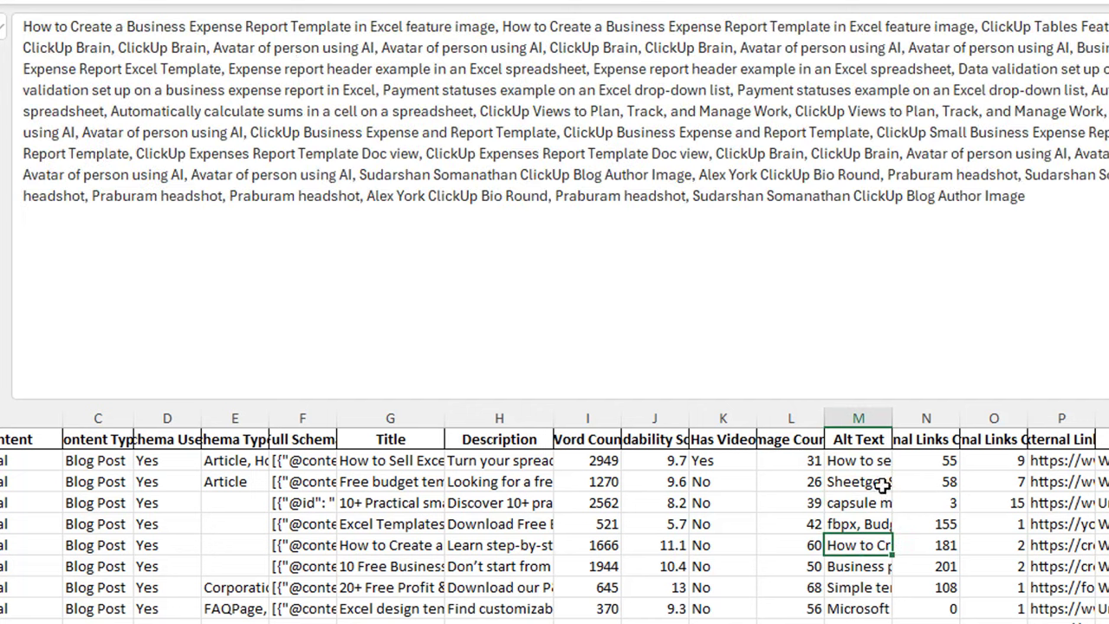
Check the internal and external link count columns, and read the first page's list of external links
click(906, 441)
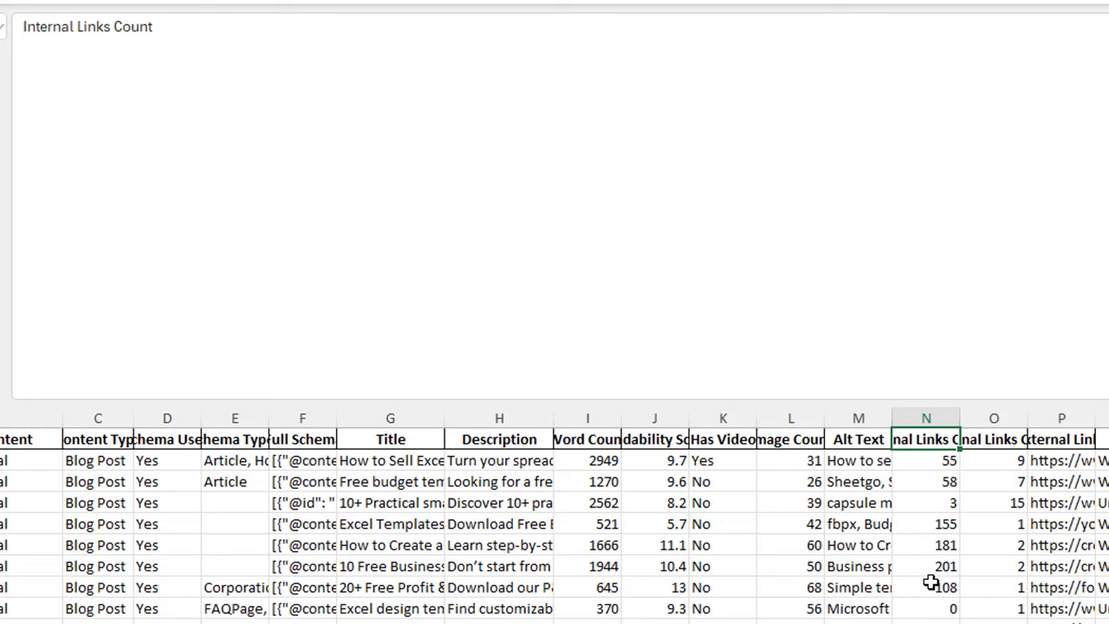
click(979, 447)
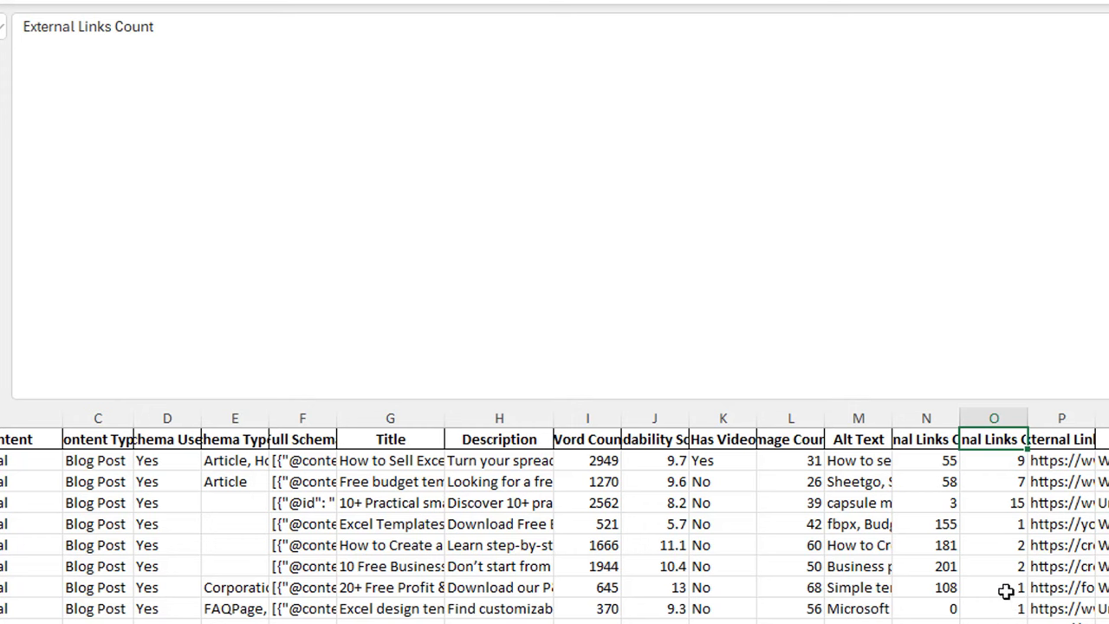
click(1084, 443)
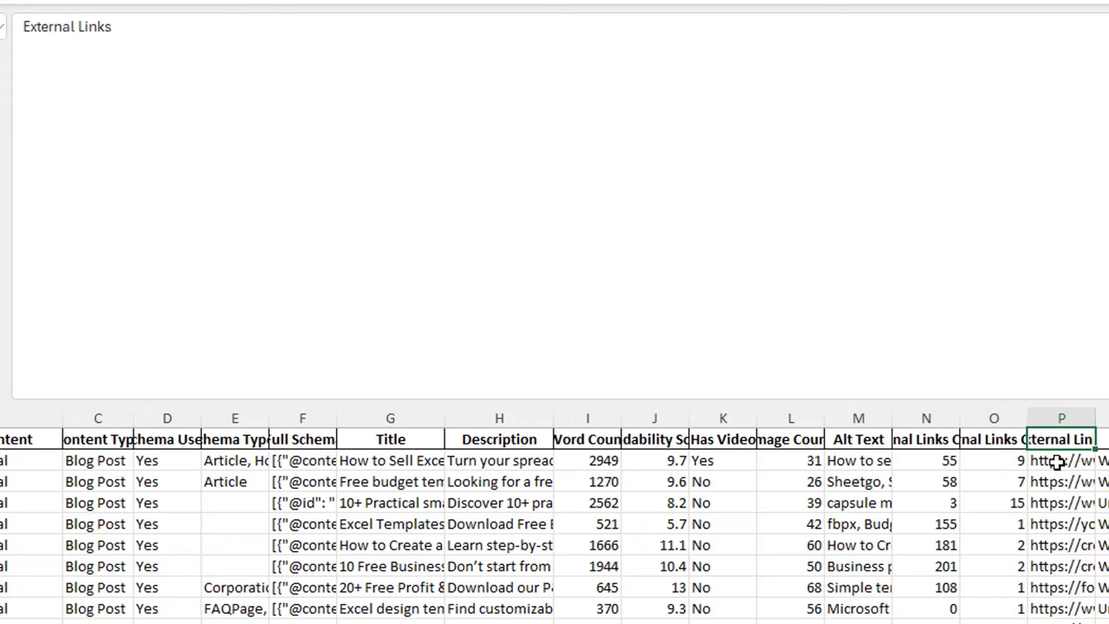
click(1059, 460)
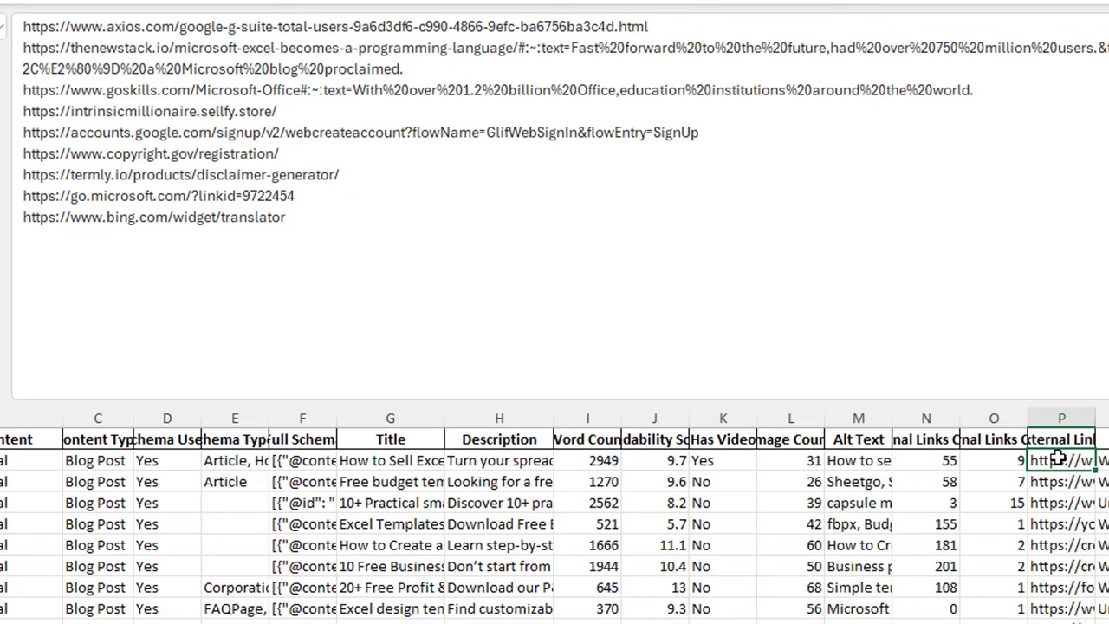
Read the external link lists of the pages in rows 3 to 6
click(1072, 482)
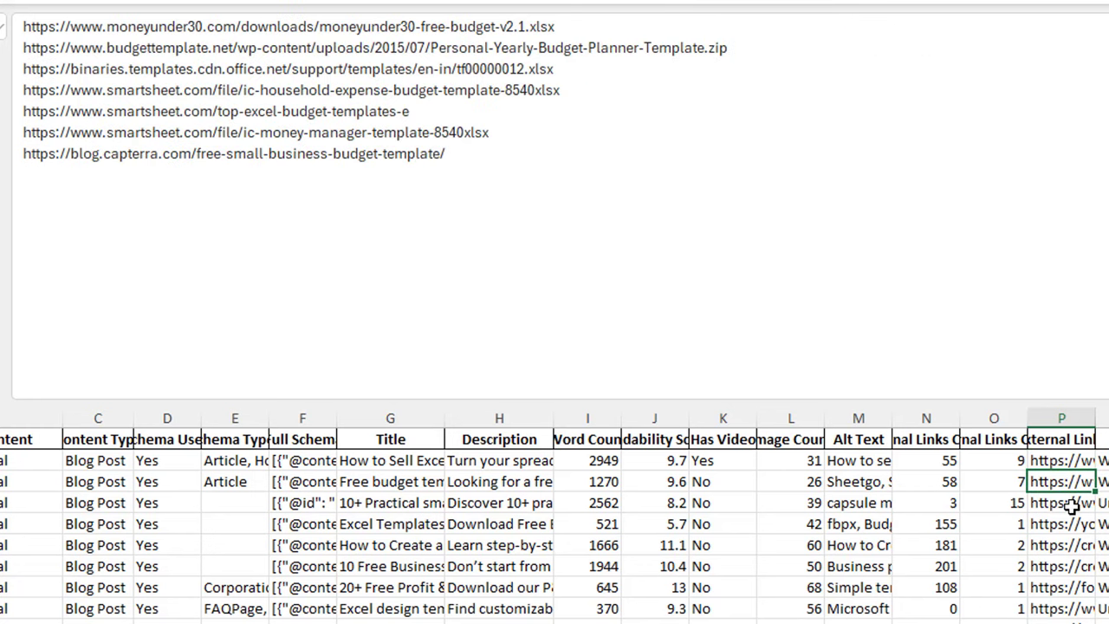
click(1072, 503)
click(1067, 523)
click(1061, 545)
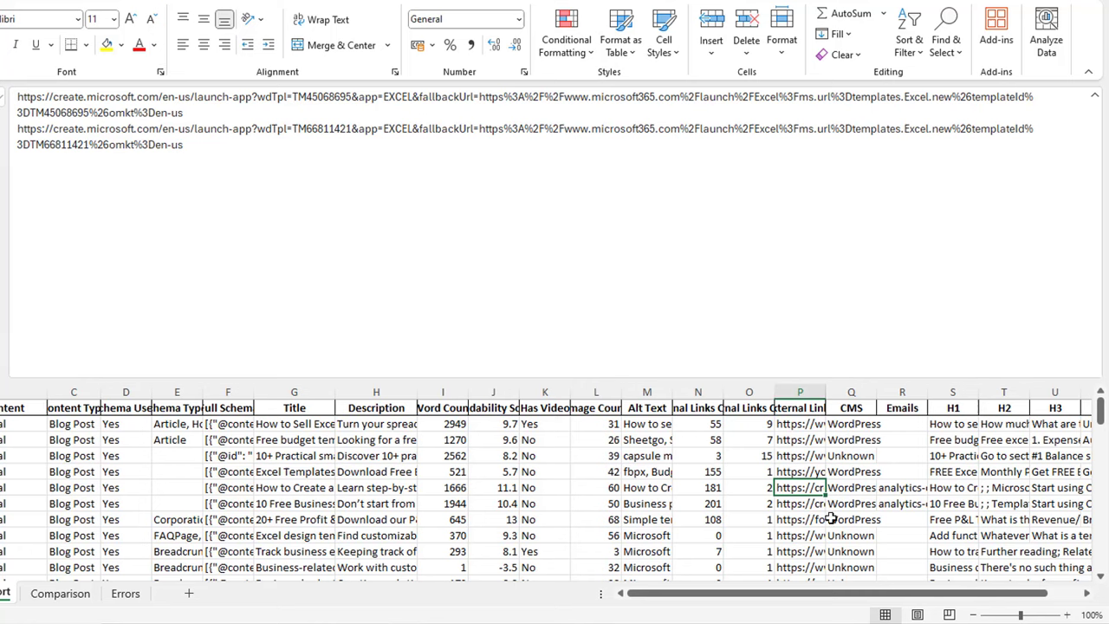
Review the CMS and Emails columns across the competitor pages
click(842, 424)
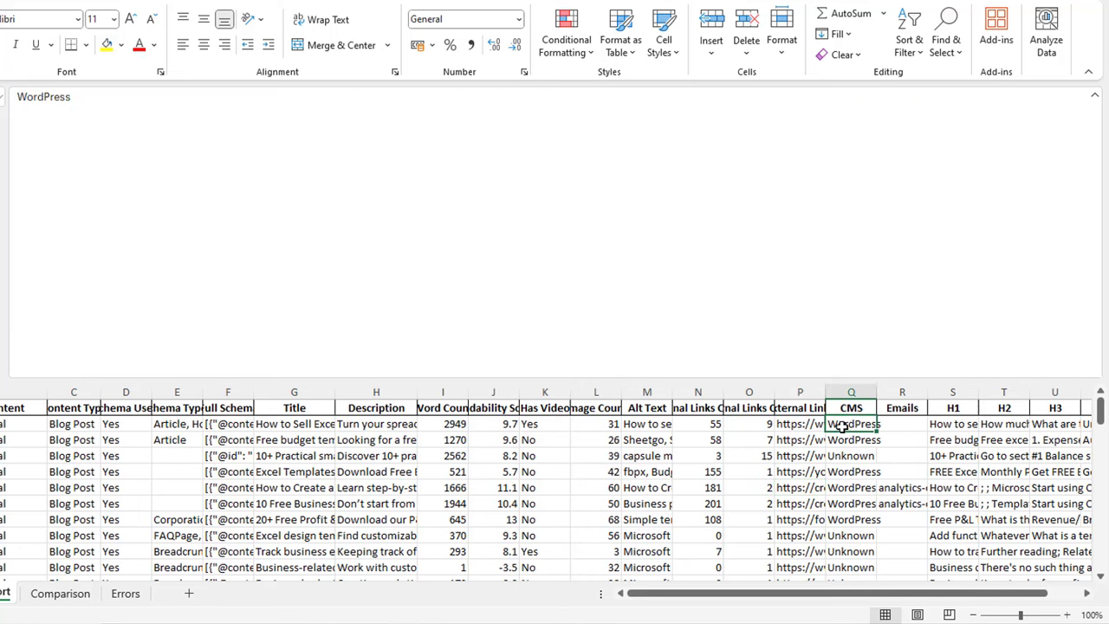
click(845, 457)
scroll(854, 485, down, 5)
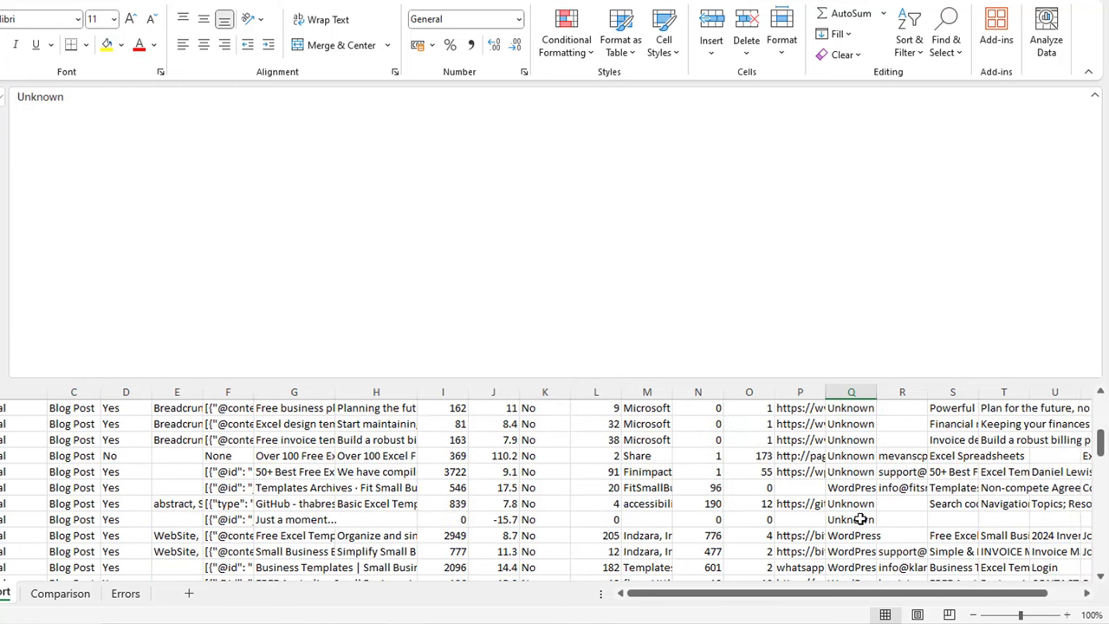
scroll(860, 520, down, 10)
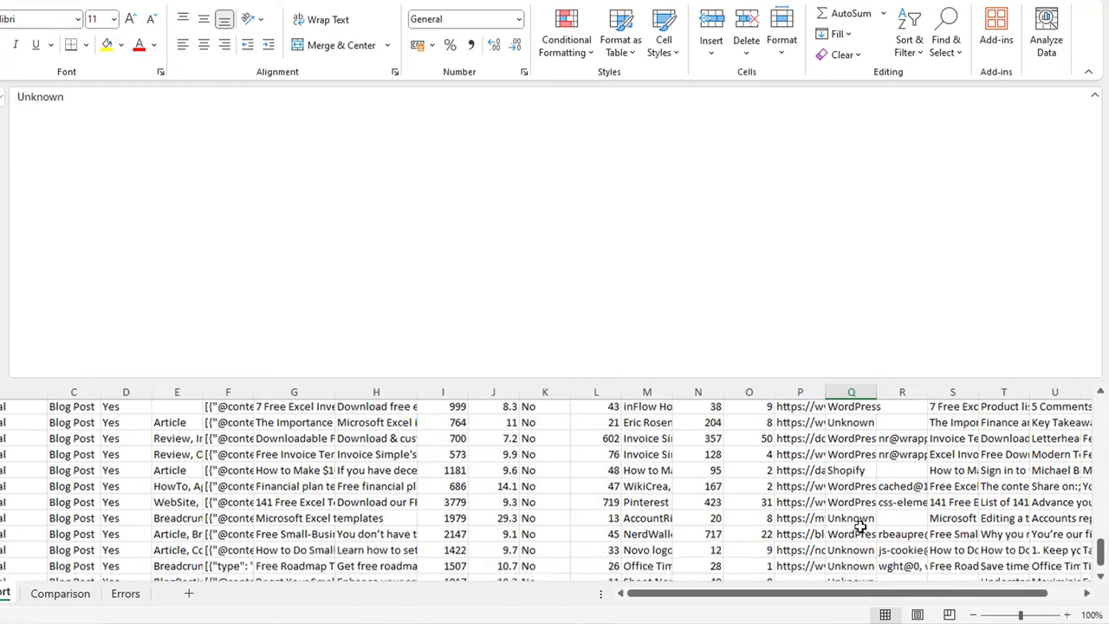
click(855, 502)
scroll(854, 537, up, 15)
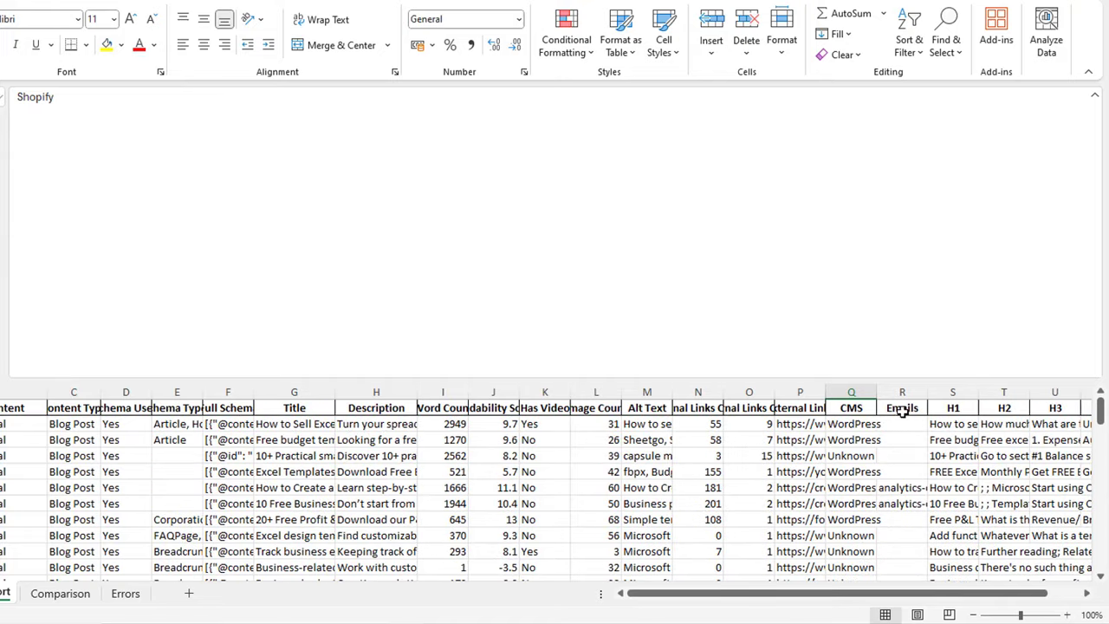
drag(896, 430, 901, 477)
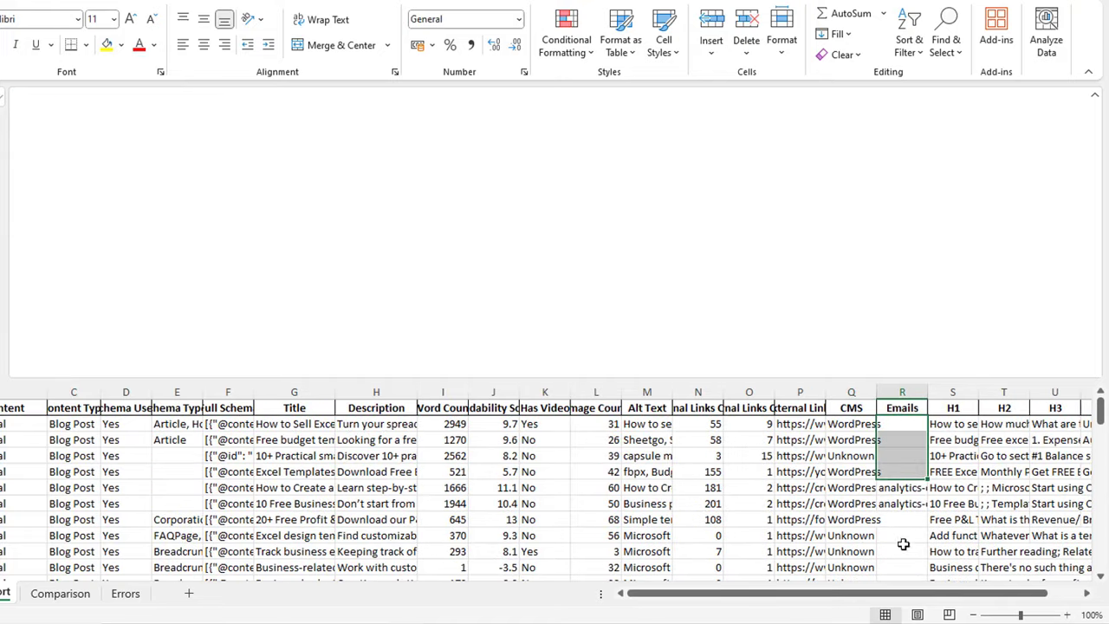
click(902, 551)
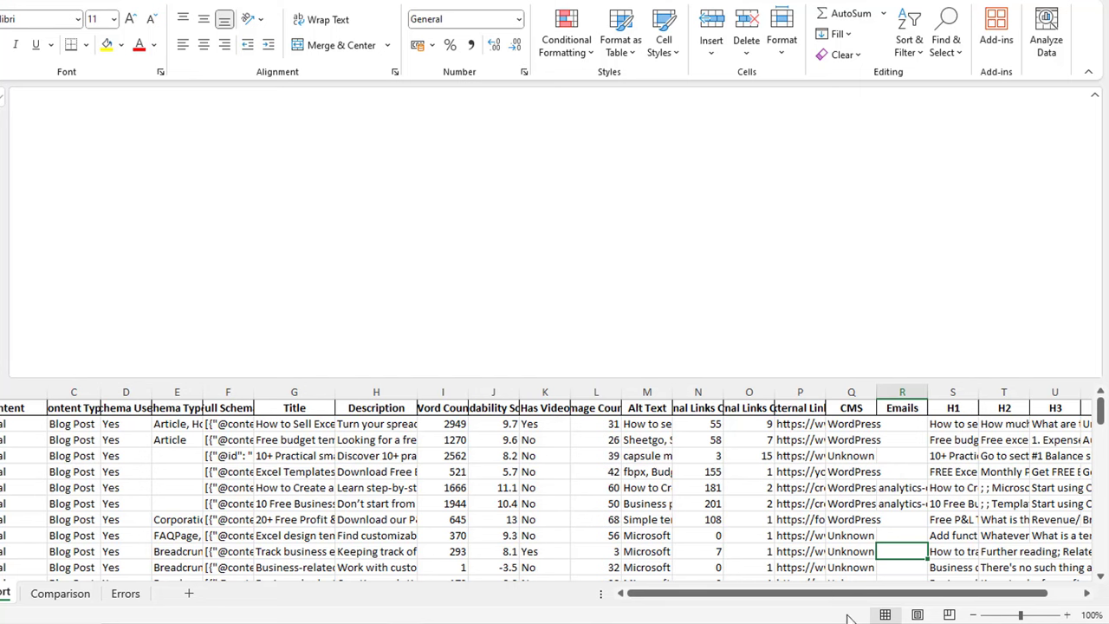
Read the H1 headings of the first four competitor pages
drag(842, 596, 875, 596)
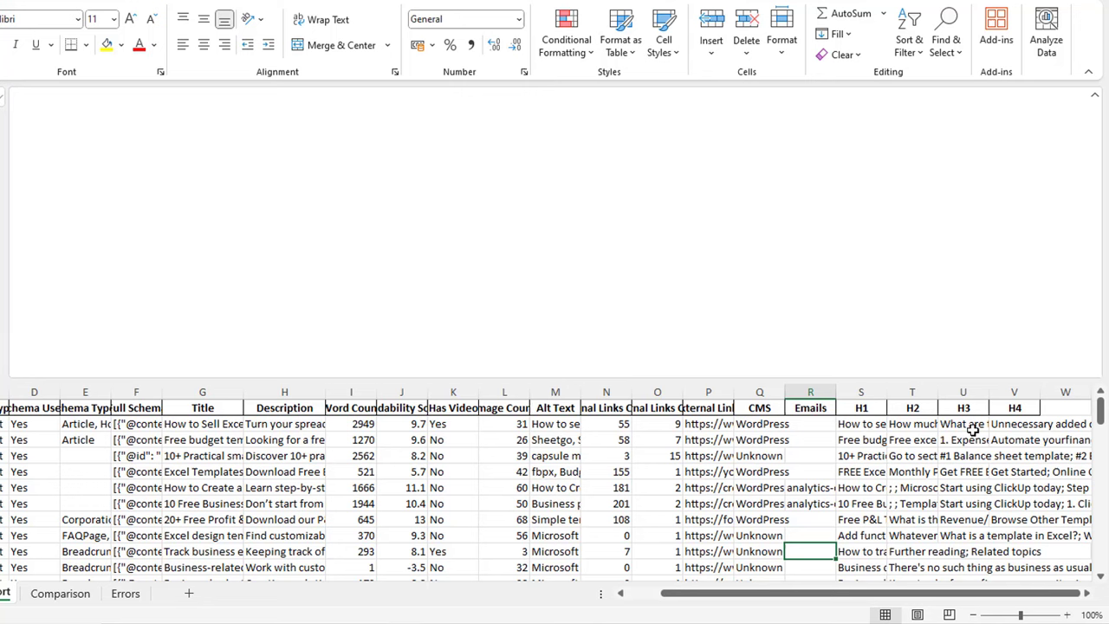
click(866, 428)
click(867, 442)
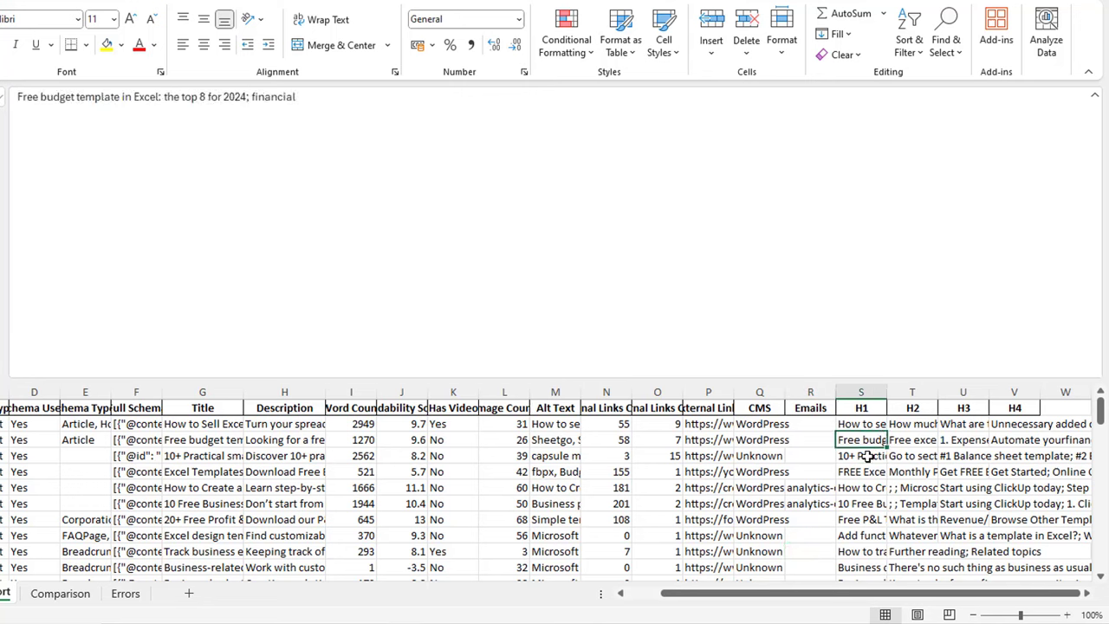
click(866, 457)
click(866, 473)
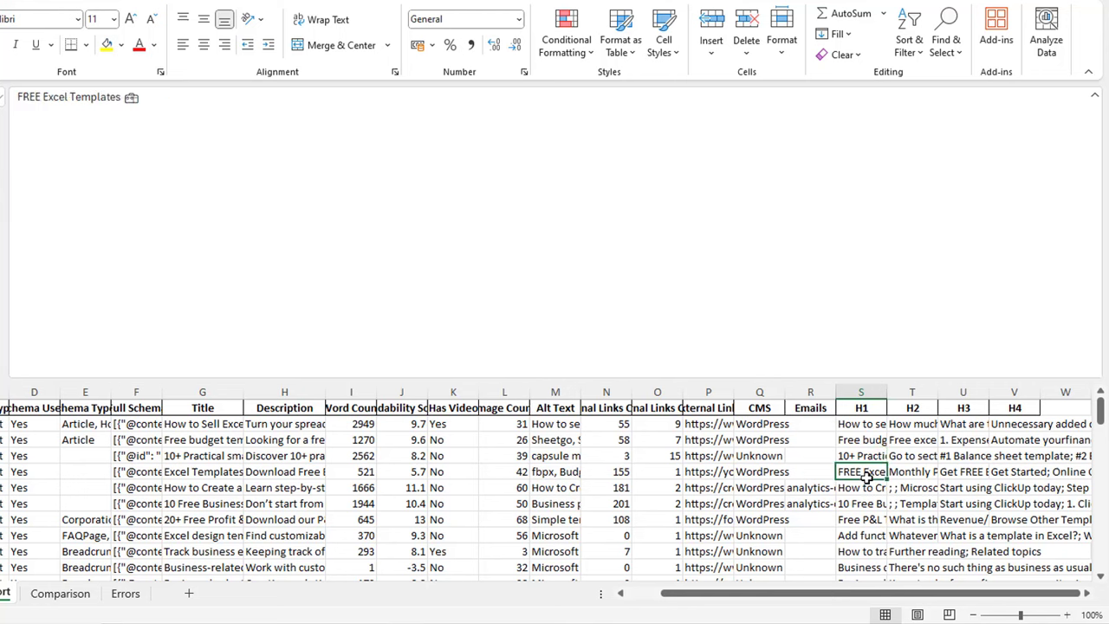
Read the first page's H2 headings and the second page's H3 headings, and check the H4 column
click(914, 424)
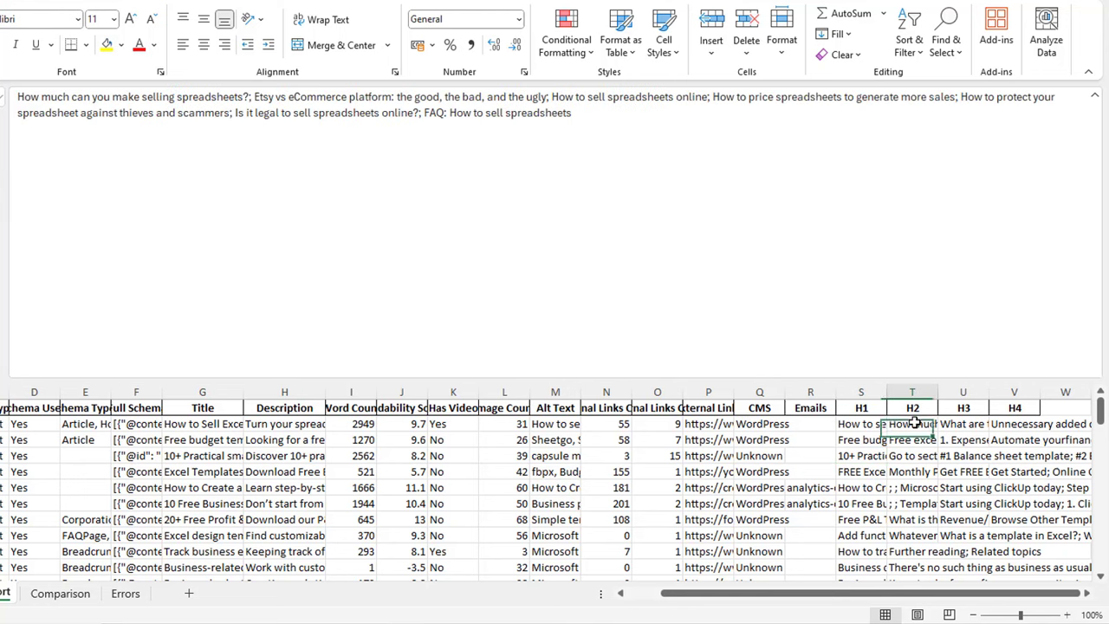
click(249, 96)
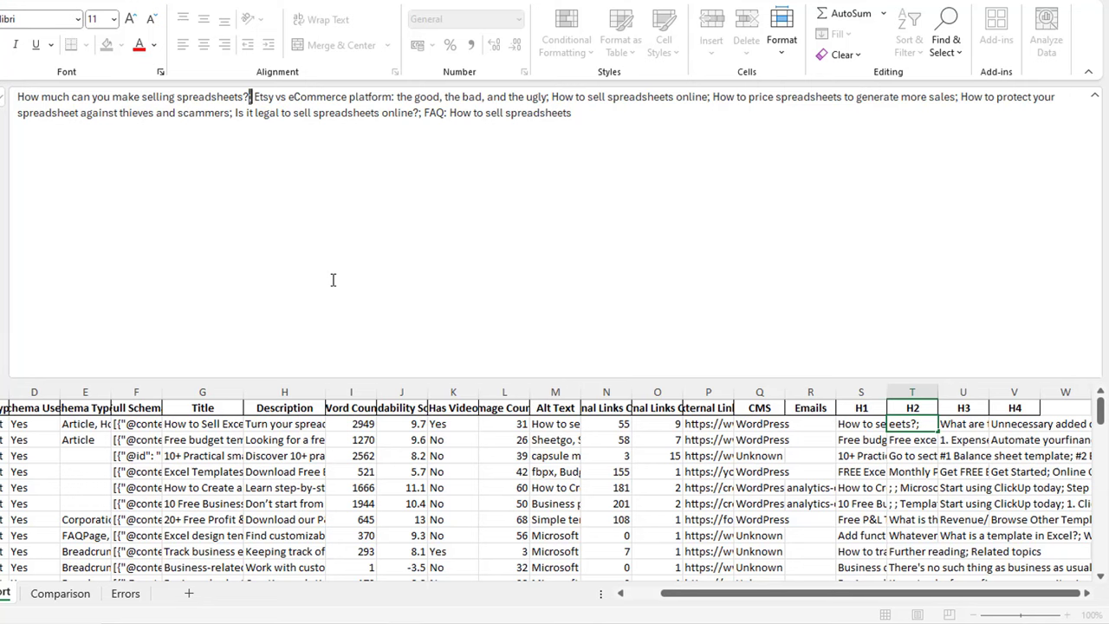
click(956, 412)
click(964, 432)
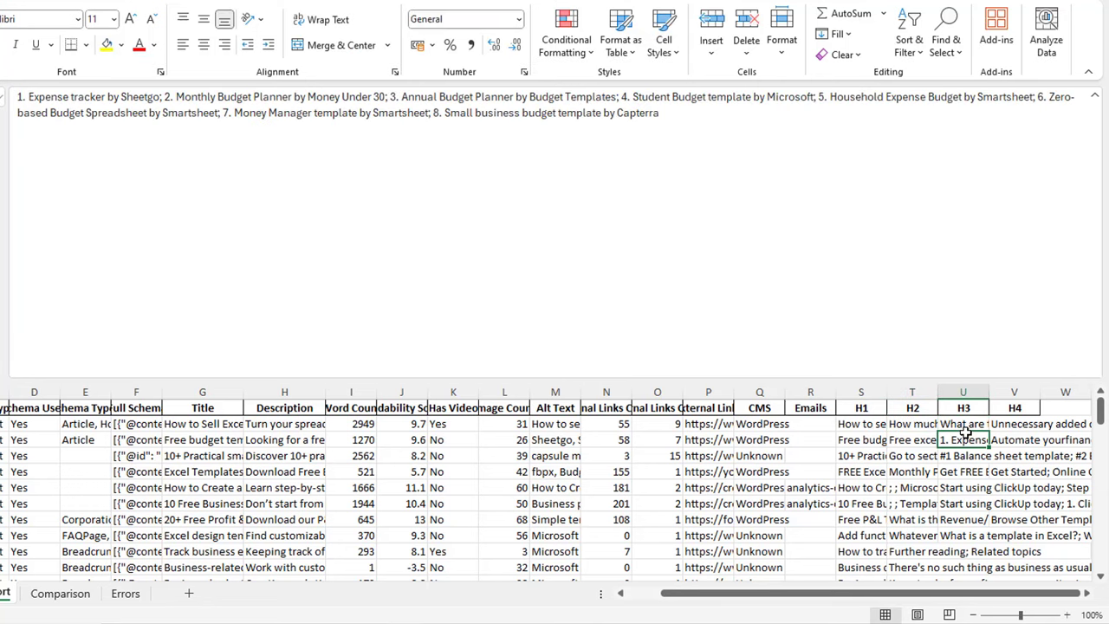
click(1031, 411)
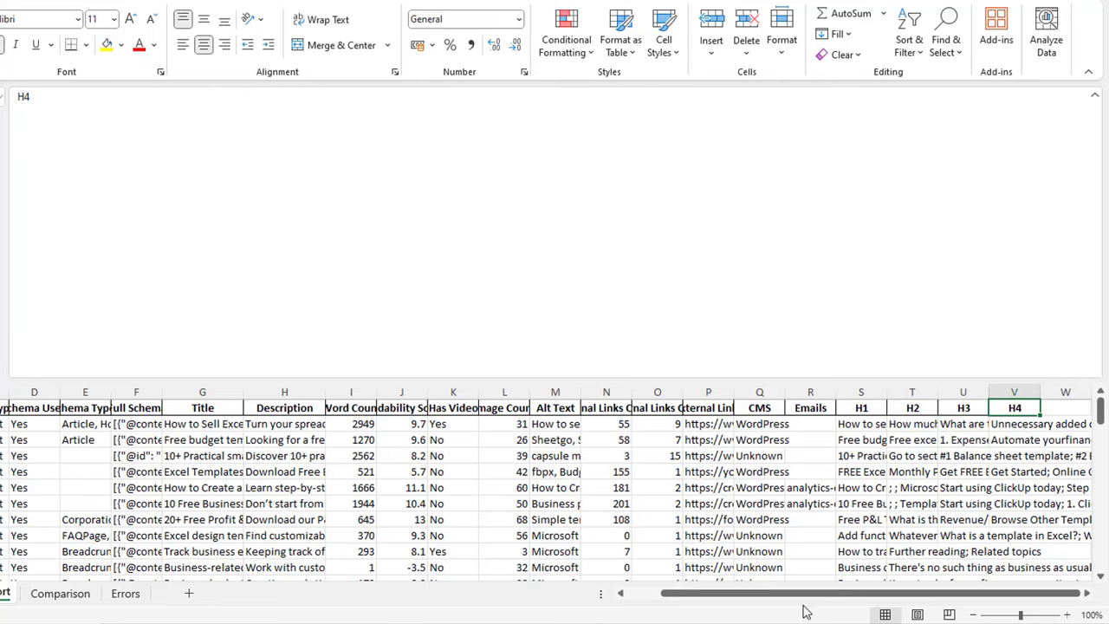
drag(794, 597, 718, 601)
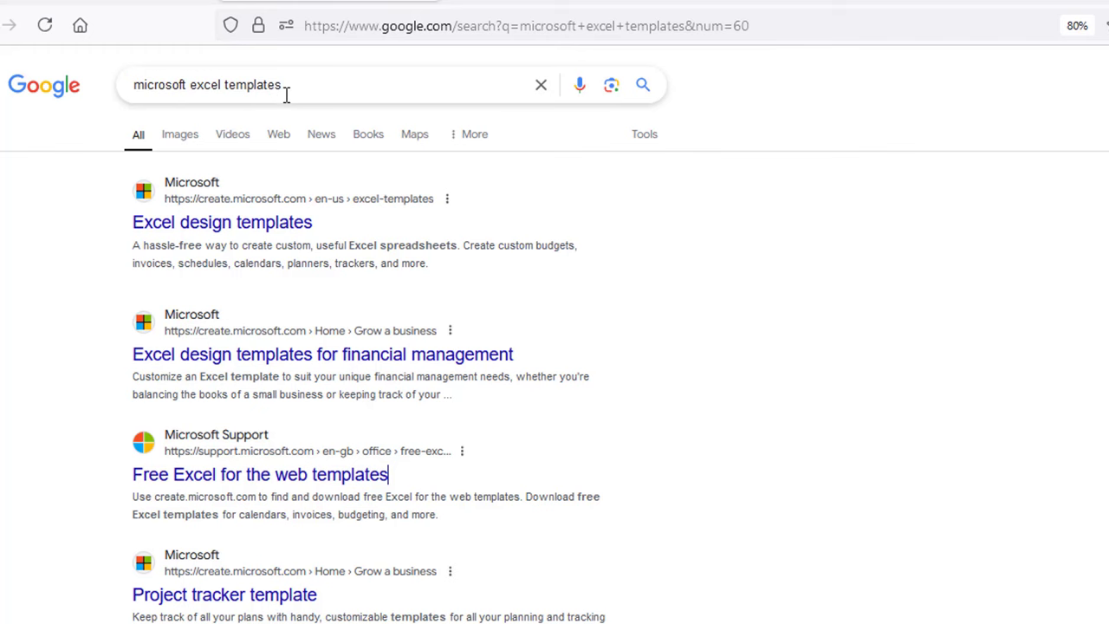
In the browser, load the Google results for "microsoft excel templates" with &num=60 at the end of the search URL
click(695, 32)
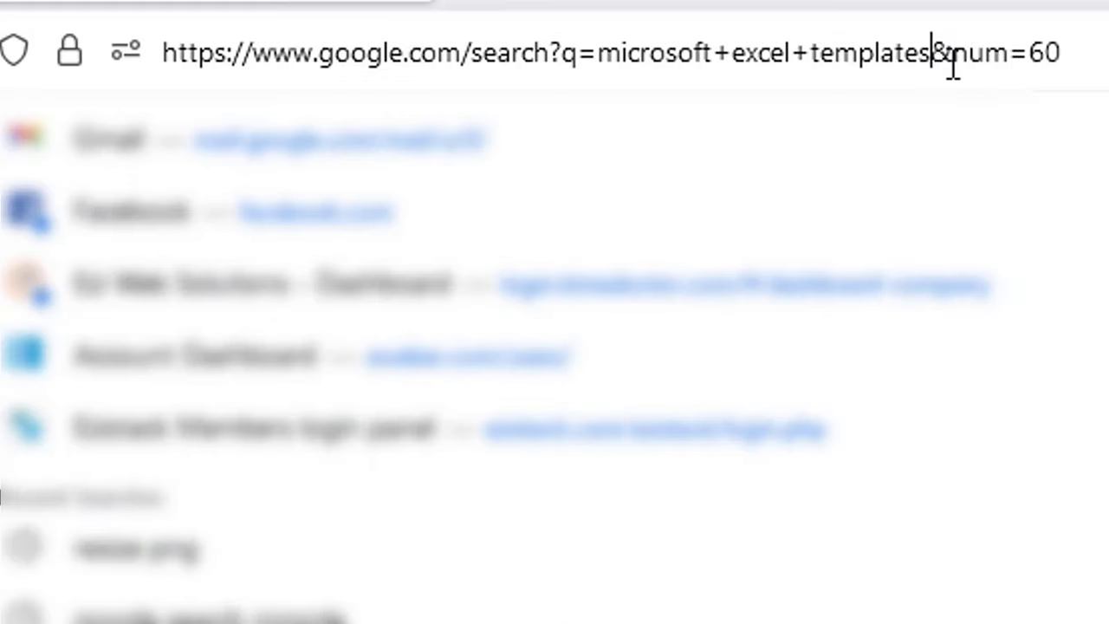
drag(953, 62, 1068, 55)
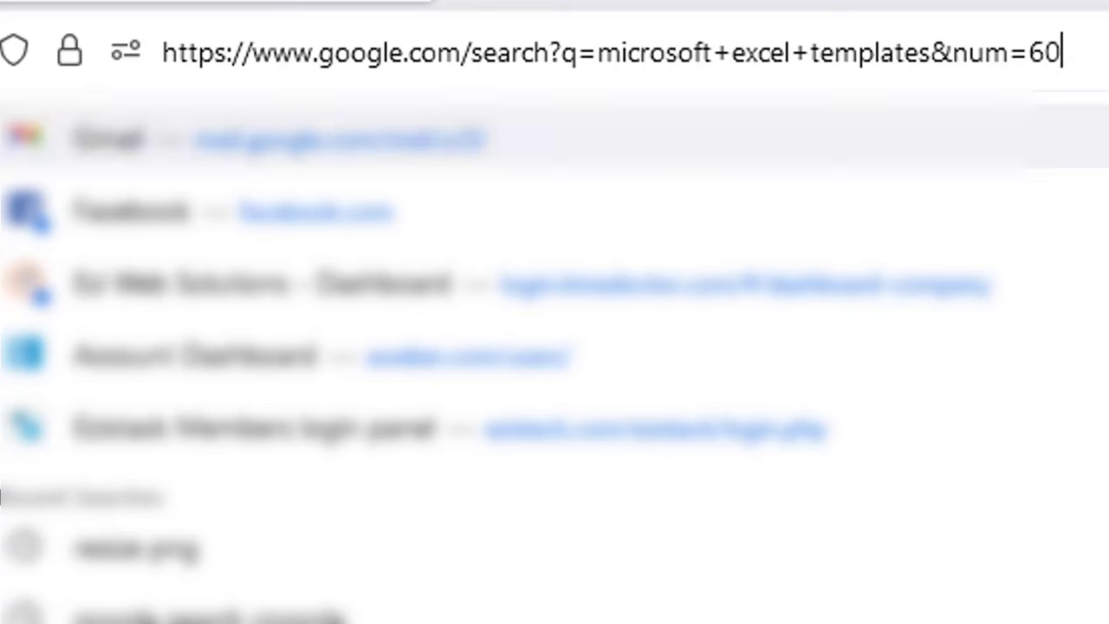
key(Return)
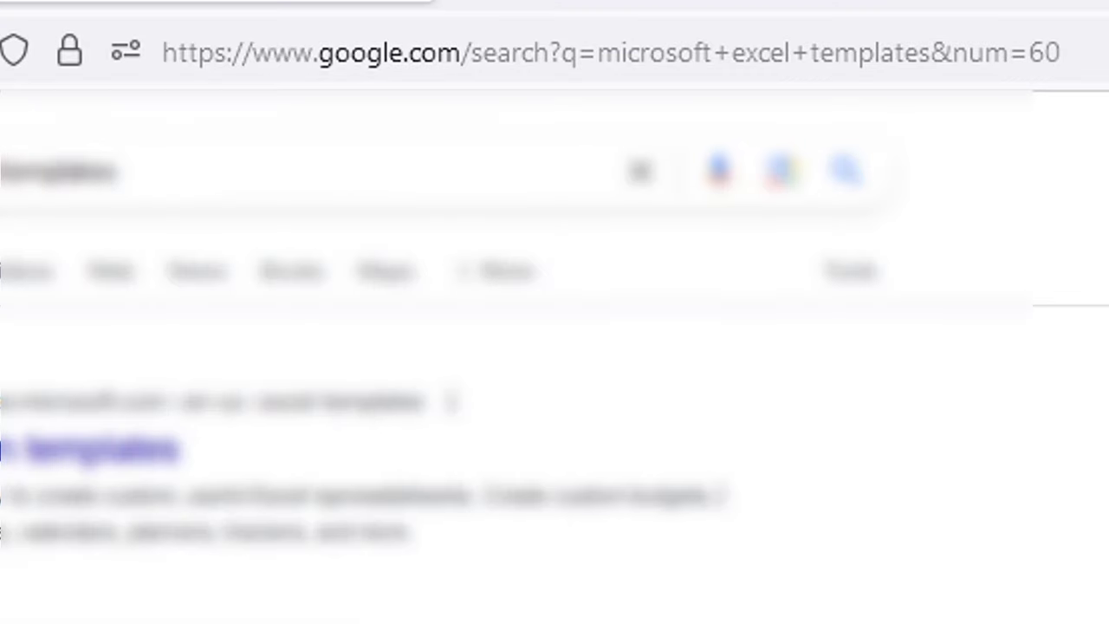
click(1067, 67)
key(Return)
scroll(555, 389, down, 10)
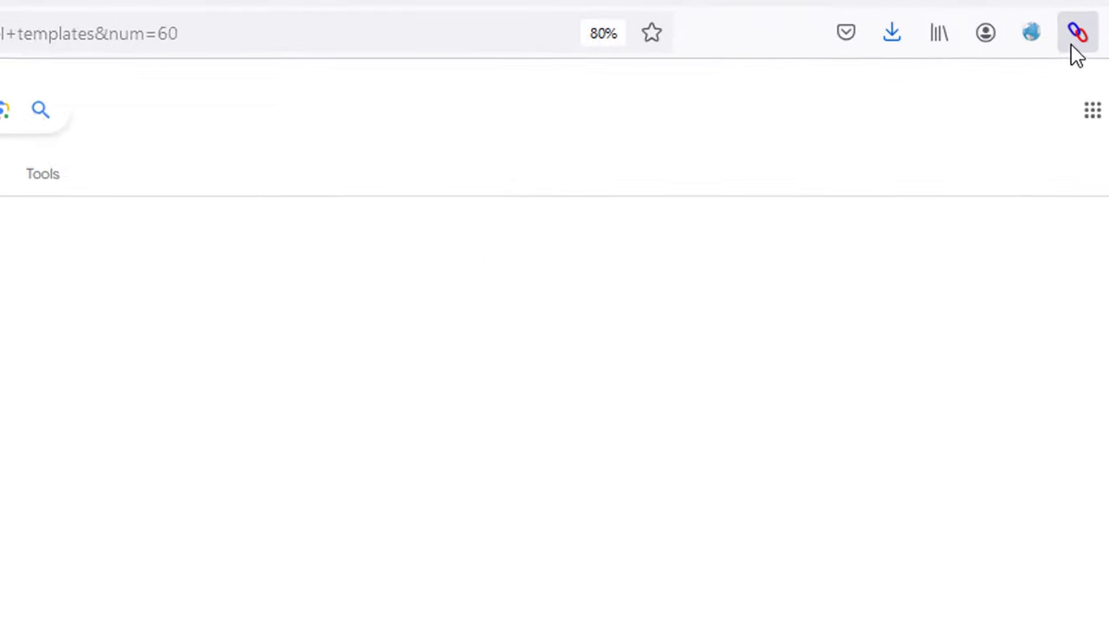
Extract all links from the Google results page with Link Gopher and look through the extracted list
click(1075, 42)
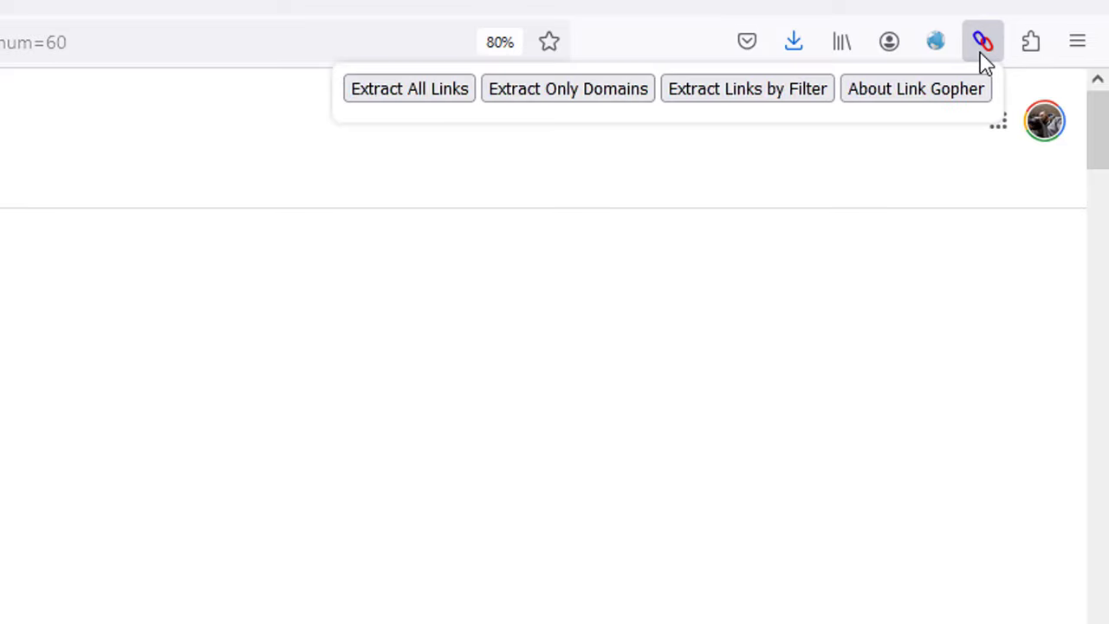
click(401, 97)
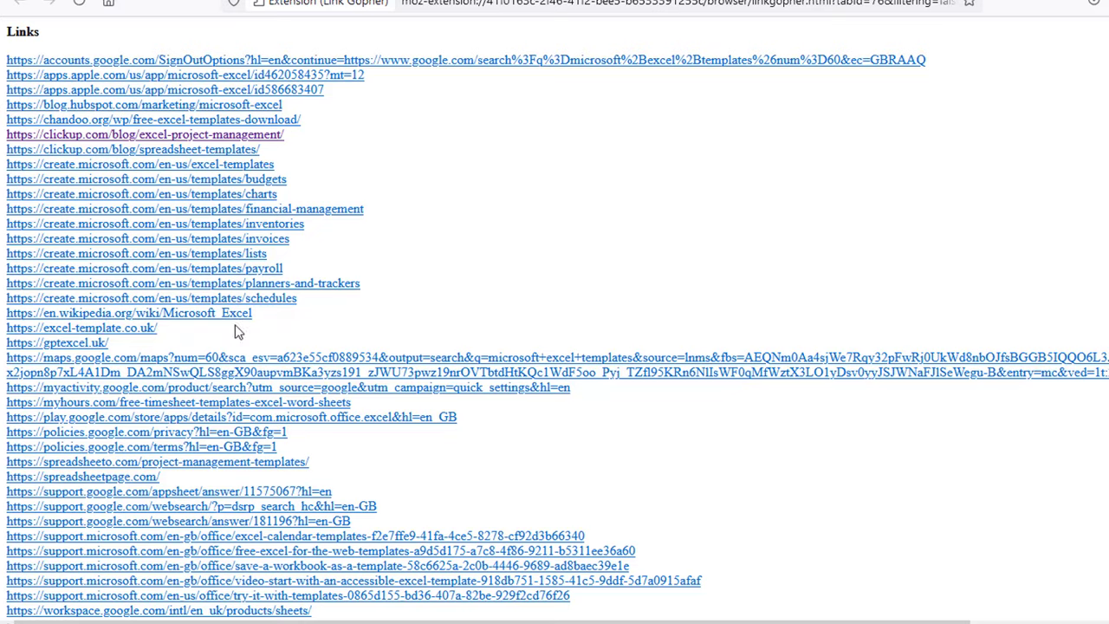
scroll(247, 357, down, 5)
scroll(248, 357, down, 15)
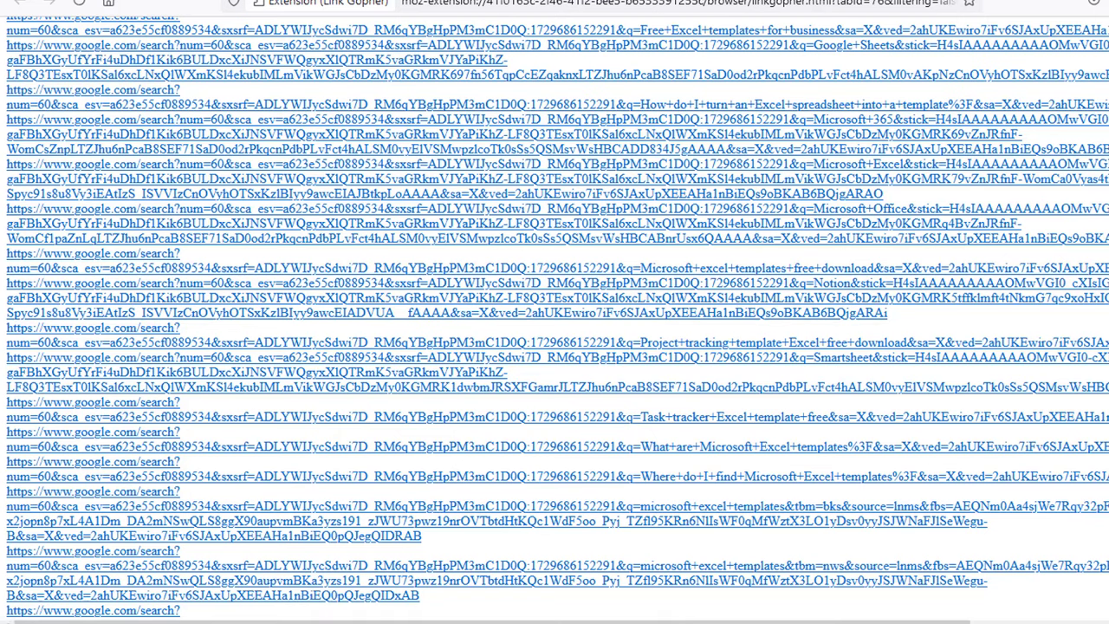
mouse_move(1018, 622)
scroll(732, 437, up, 20)
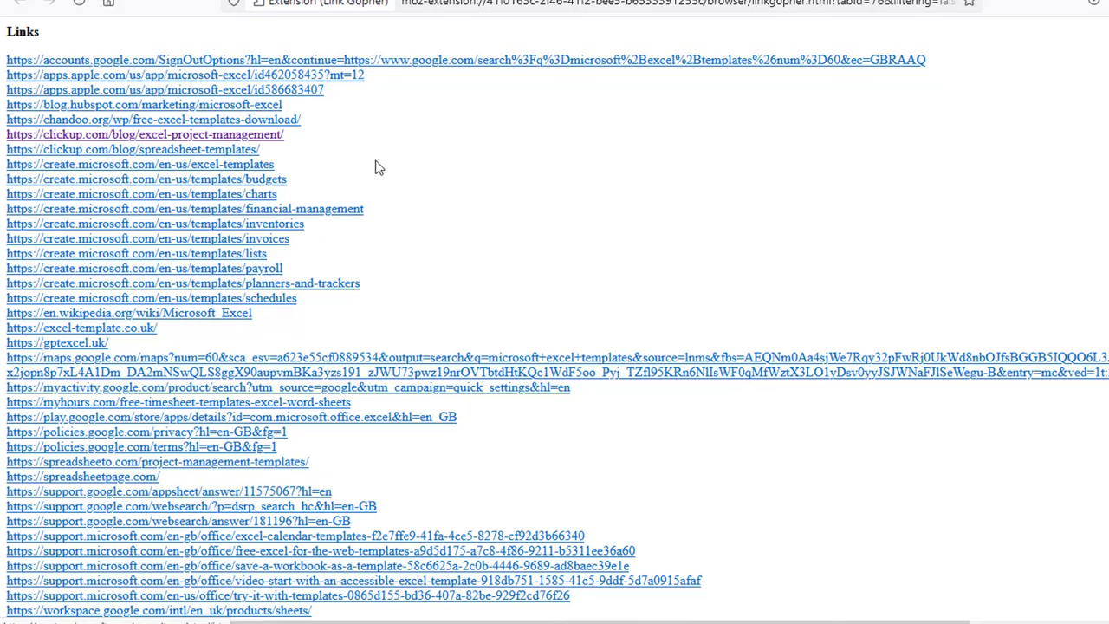
key(ctrl+w)
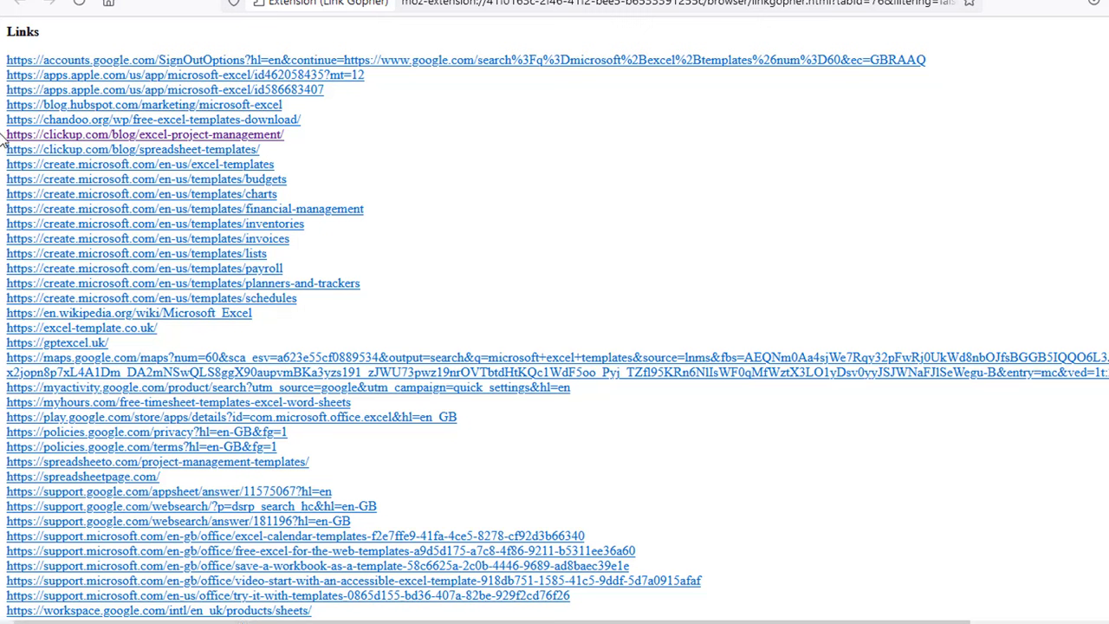
Examine the extracted links for usable competitor pages, highlighting the run from the clickup.com project management link to the Wikipedia link
drag(2, 136, 392, 315)
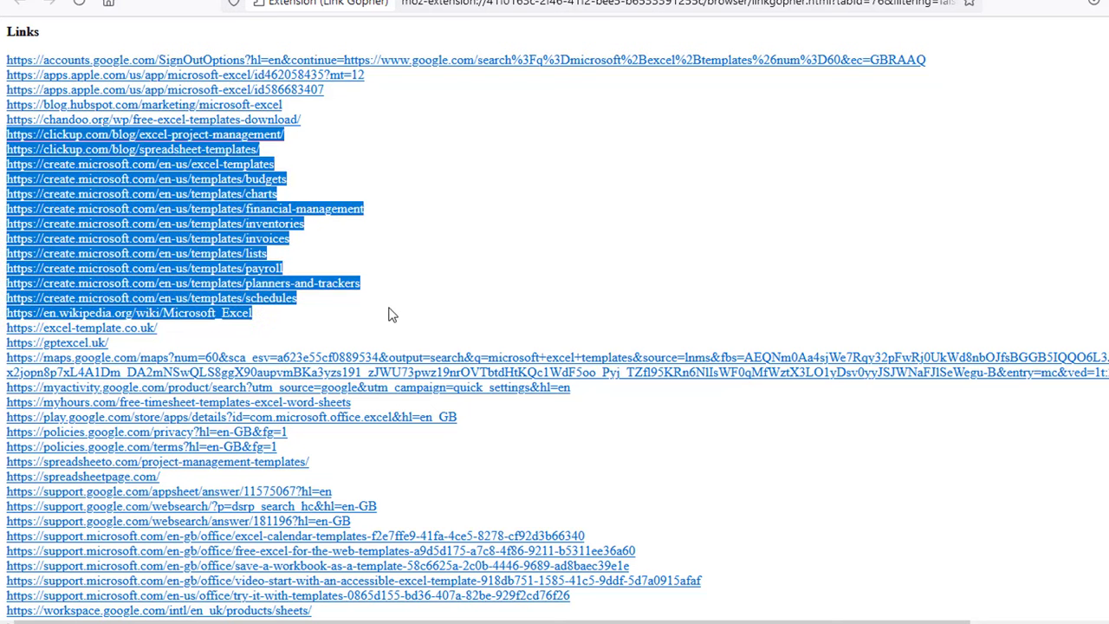
click(390, 307)
triple_click(391, 310)
click(1, 311)
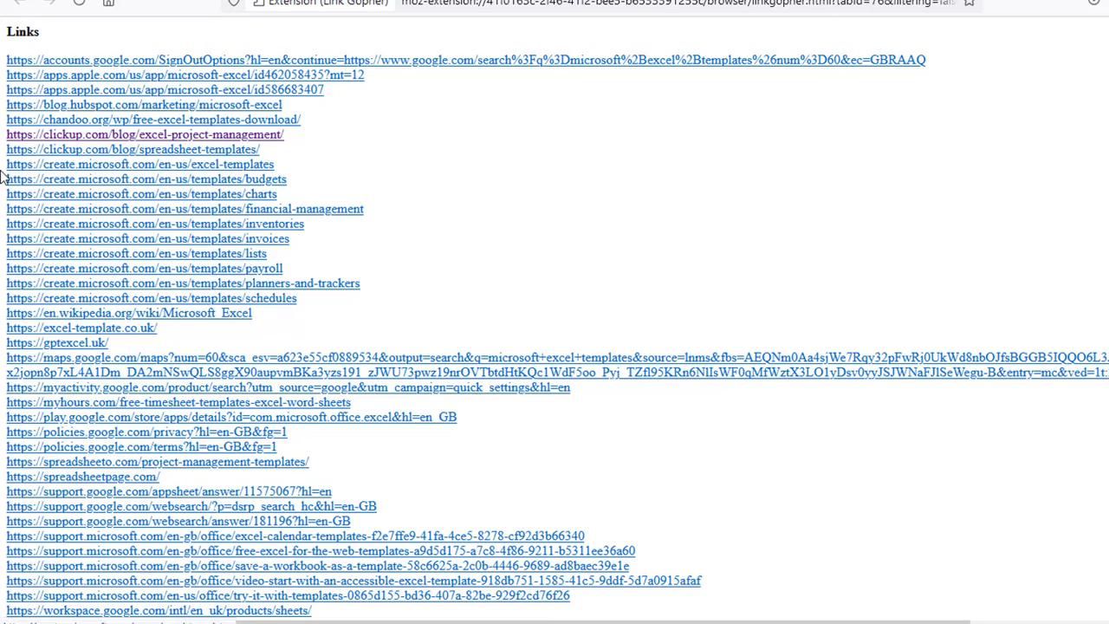
scroll(95, 320, down, 3)
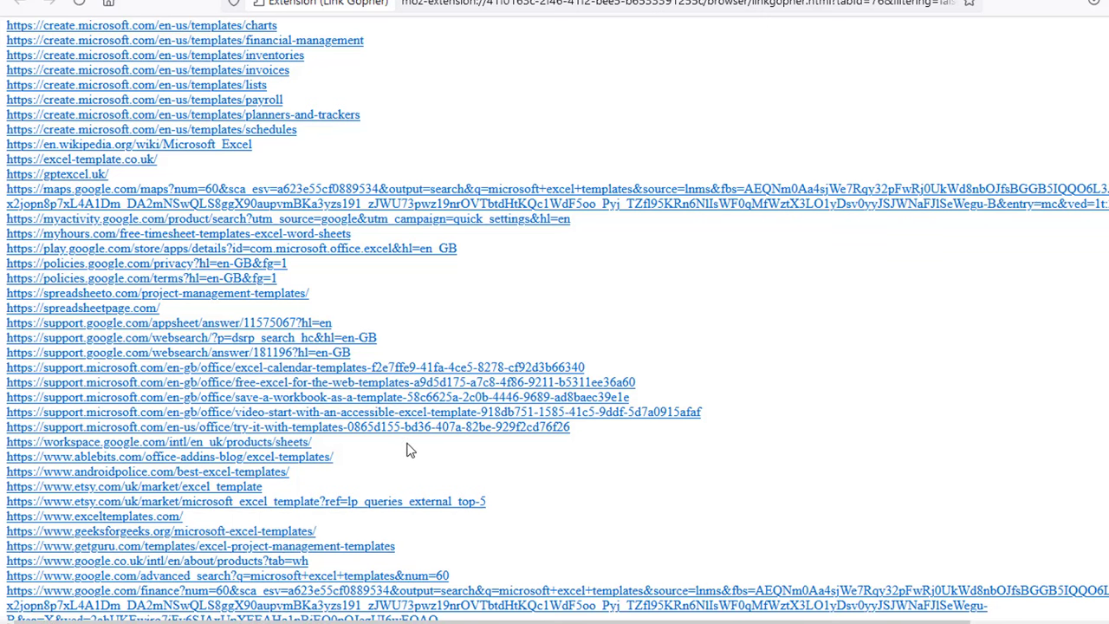
scroll(409, 450, down, 3)
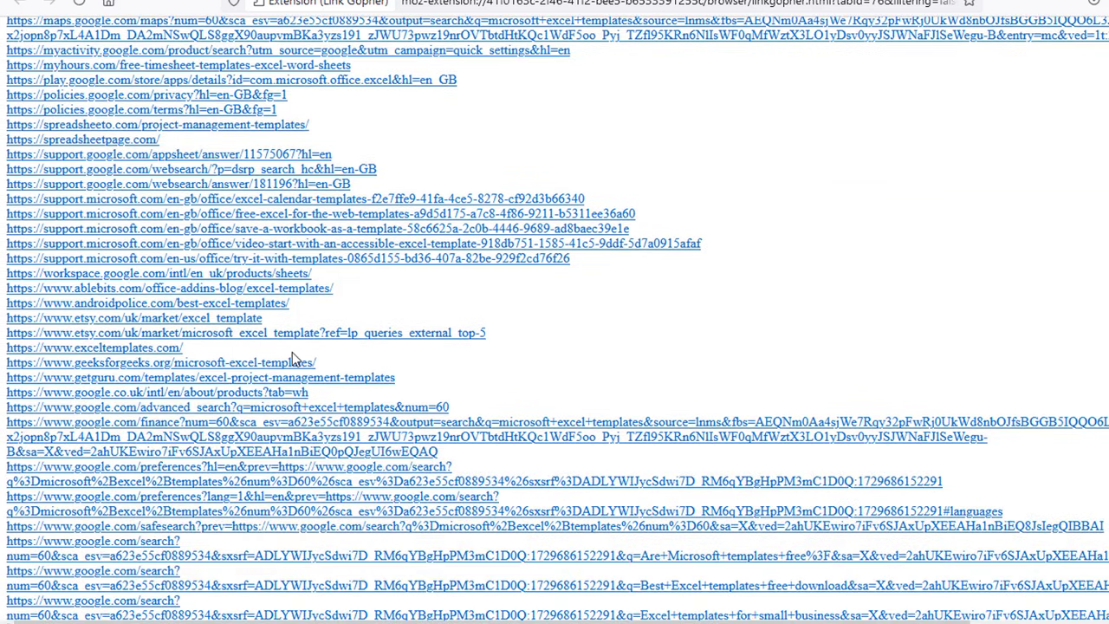
scroll(329, 325, up, 6)
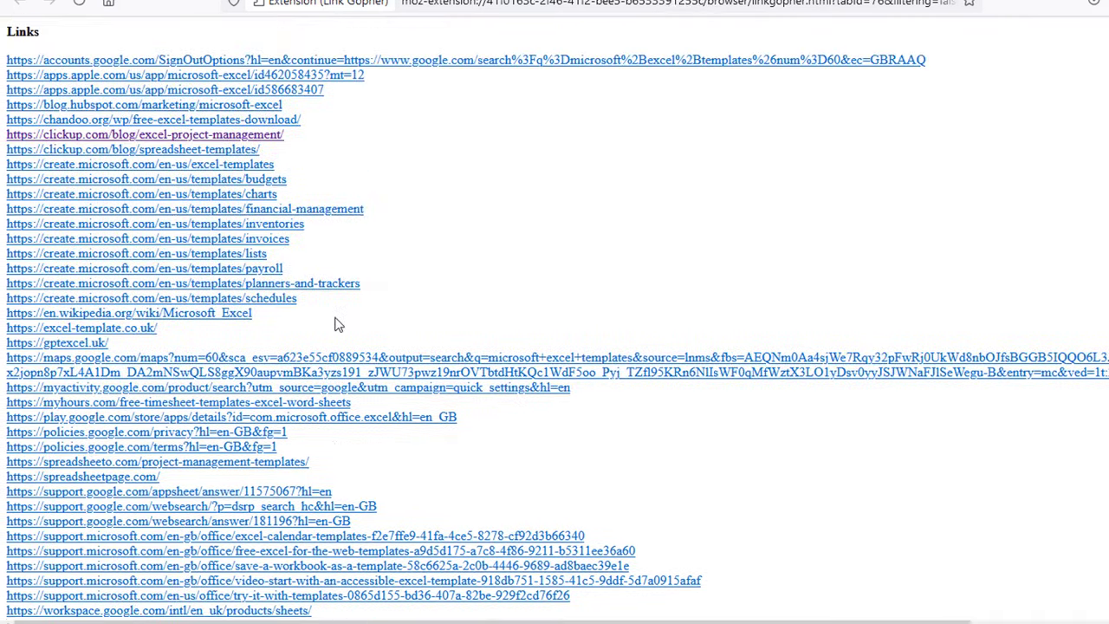
Switch to the Notepad file slaveaccounts-ezistack.txt and look through the collected competitor URLs
key(alt+Tab)
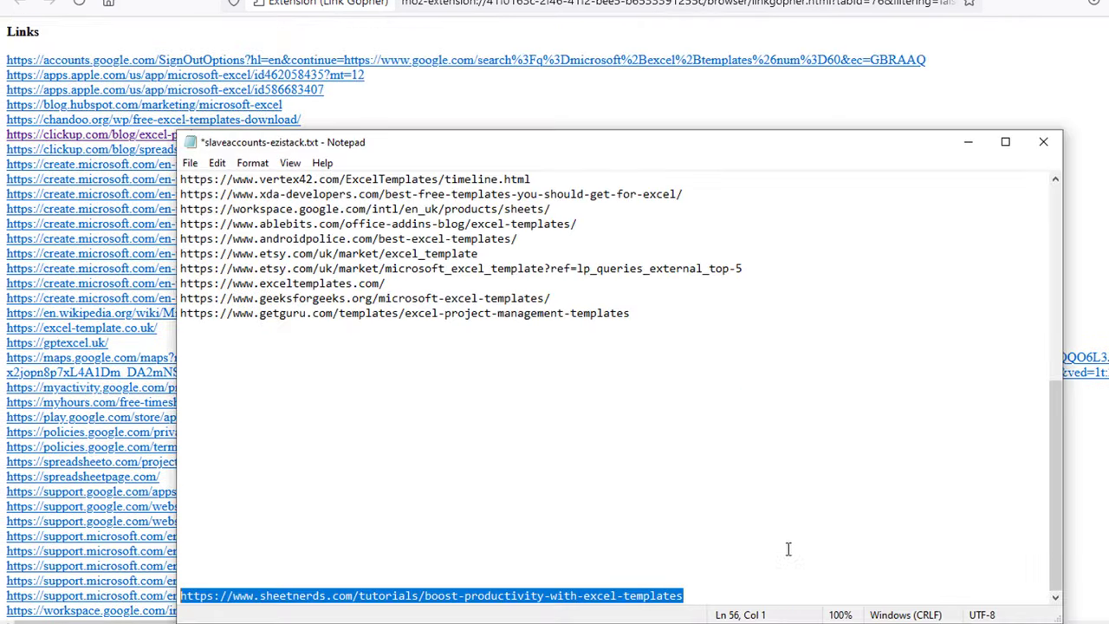
click(604, 411)
scroll(604, 411, up, 9)
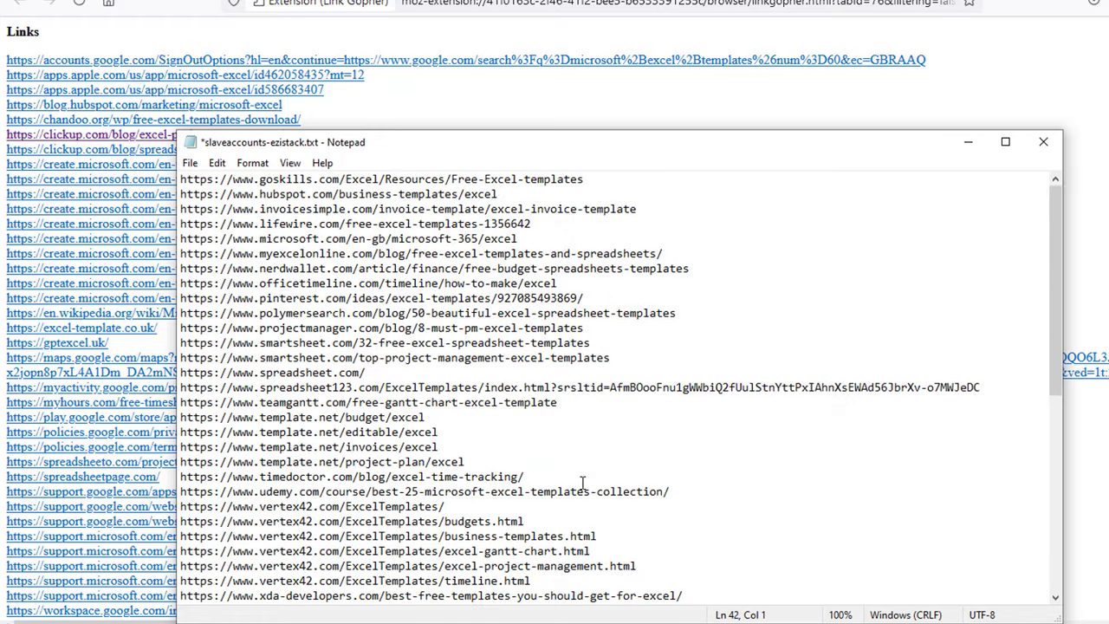
scroll(390, 492, down, 3)
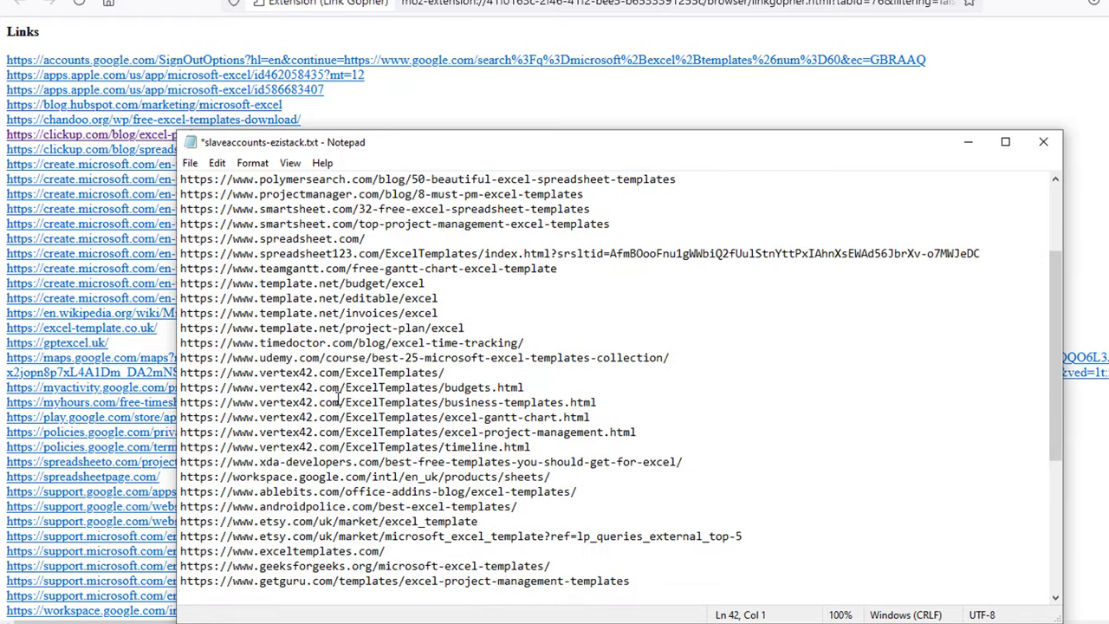
Highlight the vertex42.com links, and select the collected URL list from the getguru.com line up to the first line
drag(180, 373, 350, 431)
click(350, 431)
drag(648, 582, 188, 202)
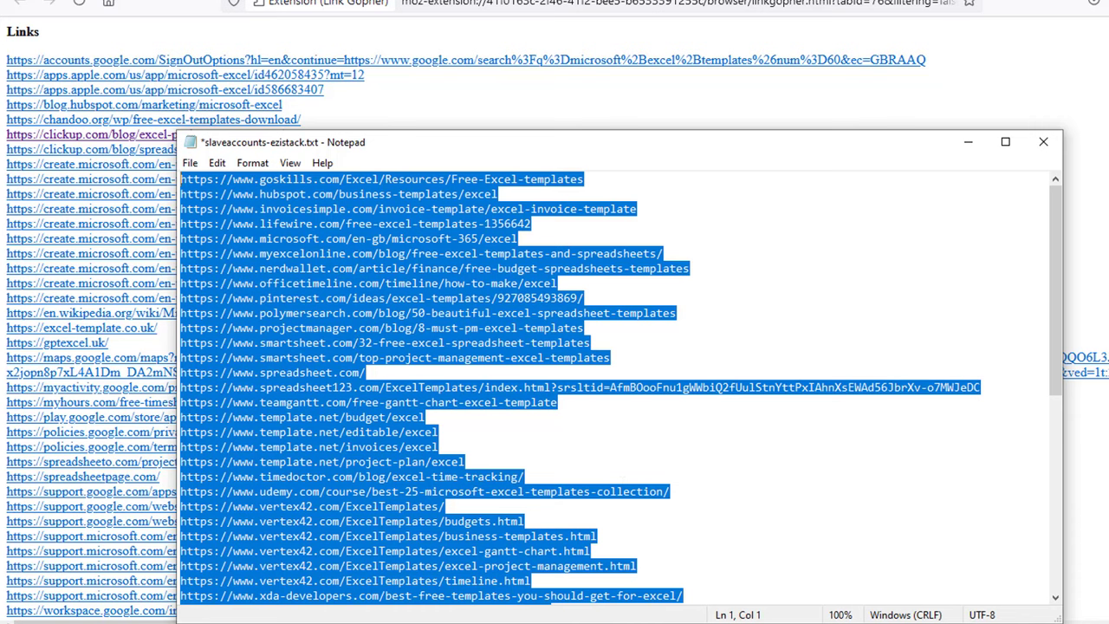
click(772, 505)
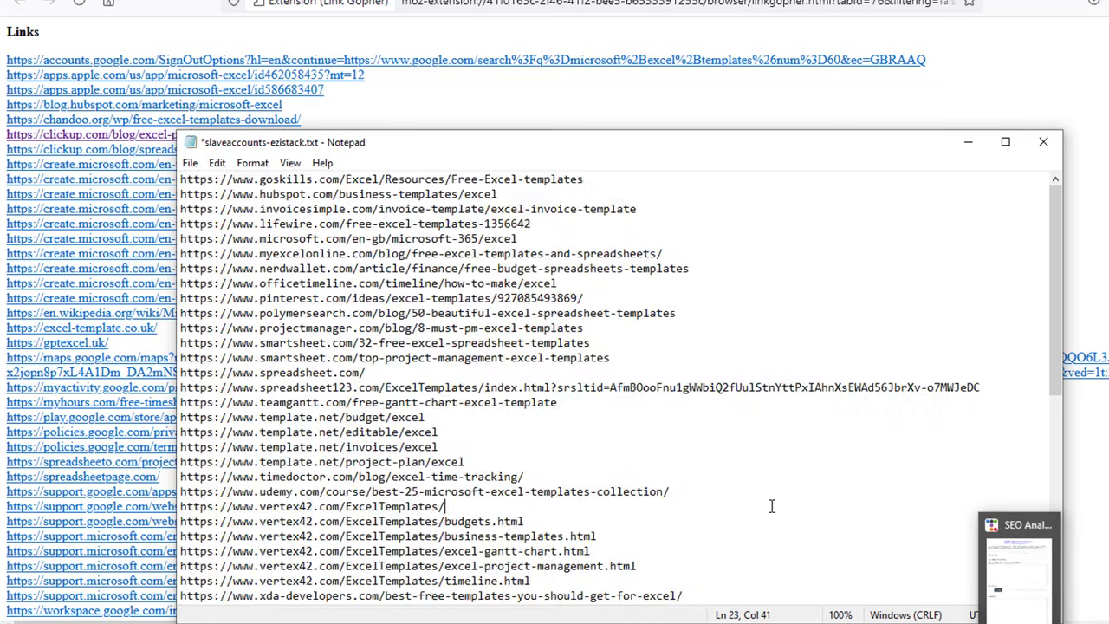
Paste the copied competitor URL list into the SEO Analyzer Tool's competitor URLs box
scroll(745, 519, down, 6)
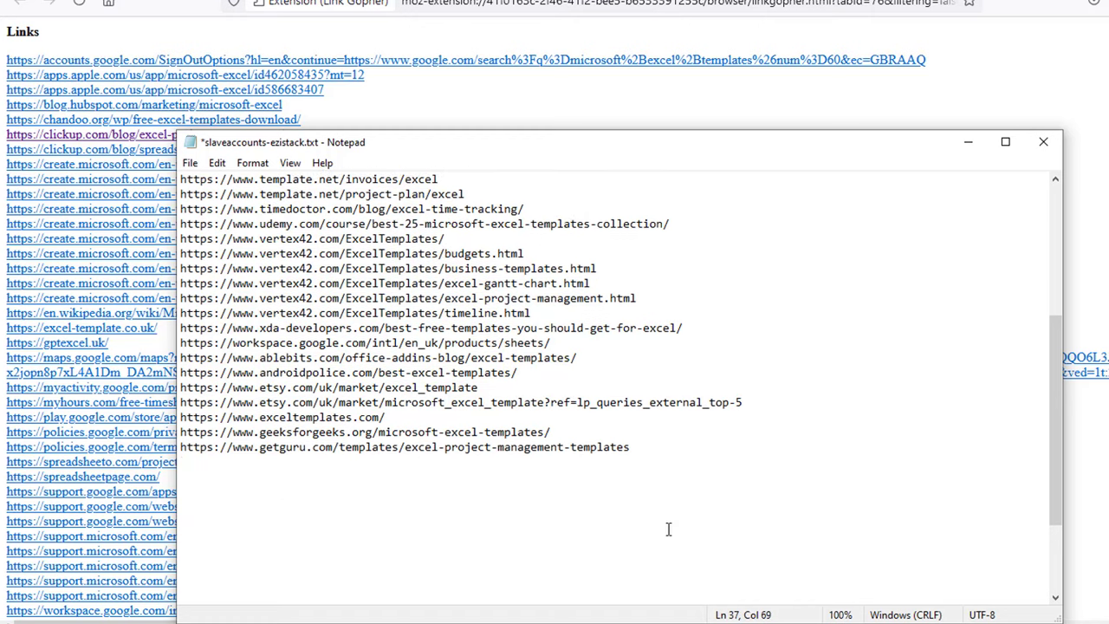
key(alt+Tab)
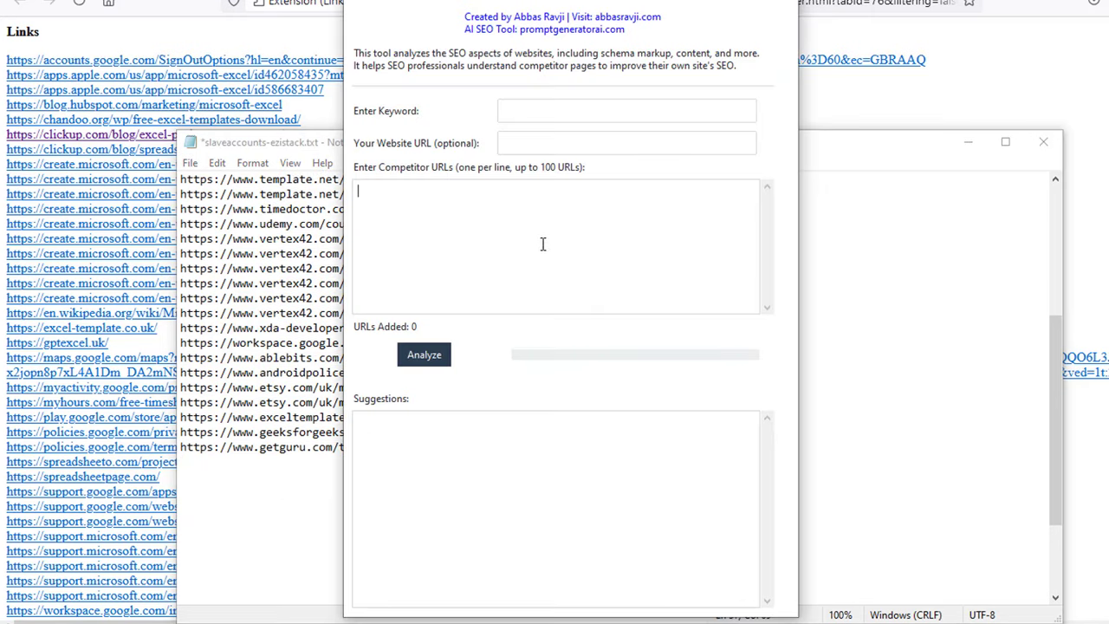
key(ctrl+v)
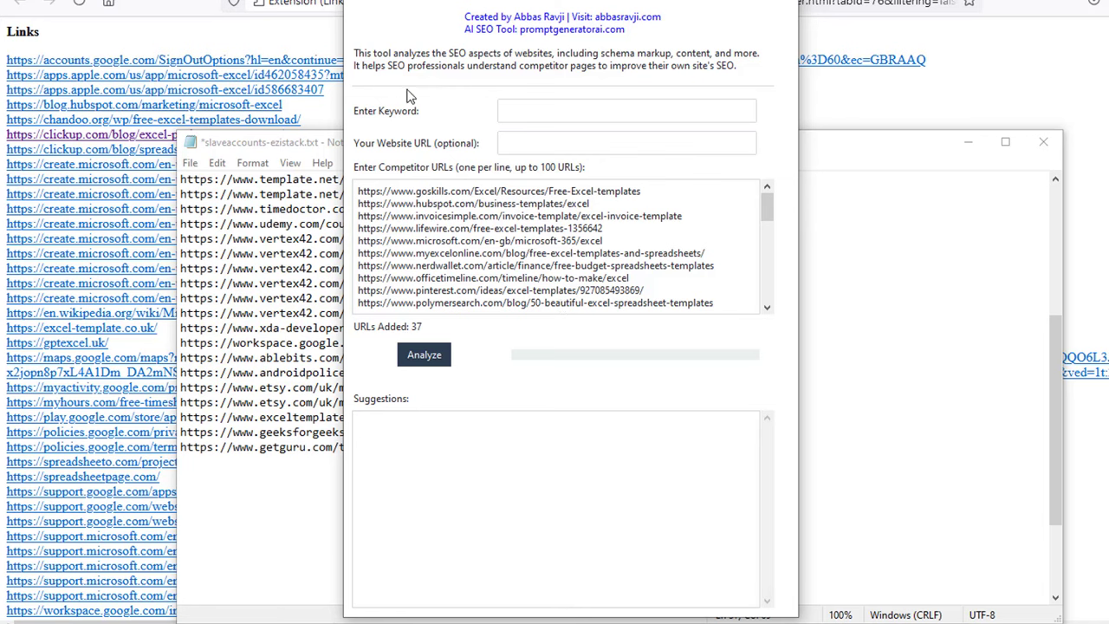
Copy the query "microsoft excel templates" from the Google search and enter it as the keyword in the SEO Analyzer Tool
key(alt+Tab)
click(386, 47)
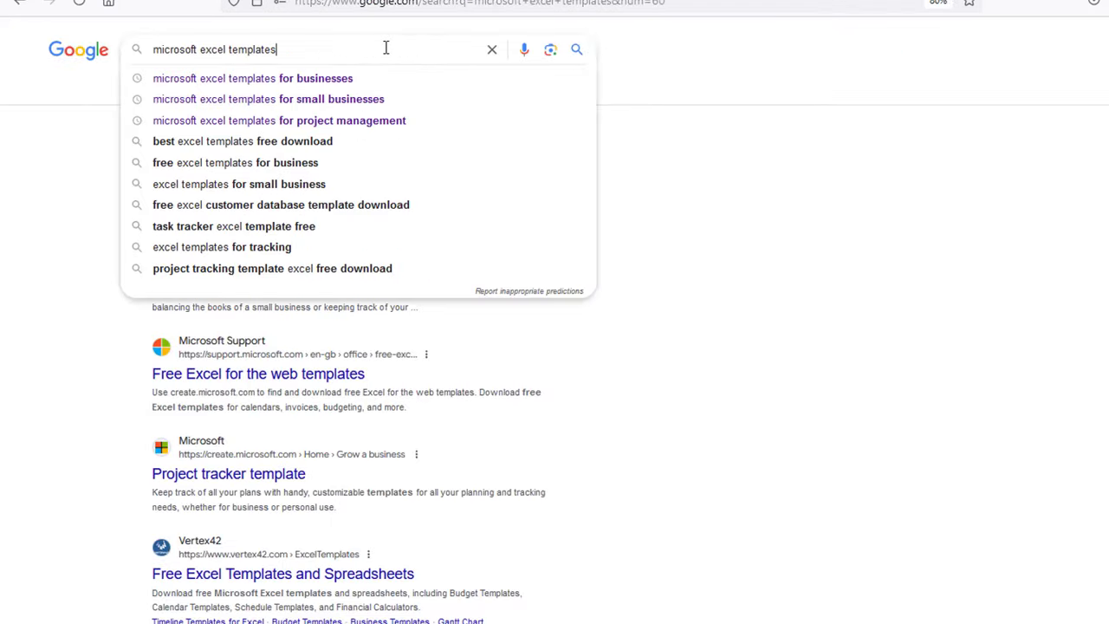
key(ctrl+a)
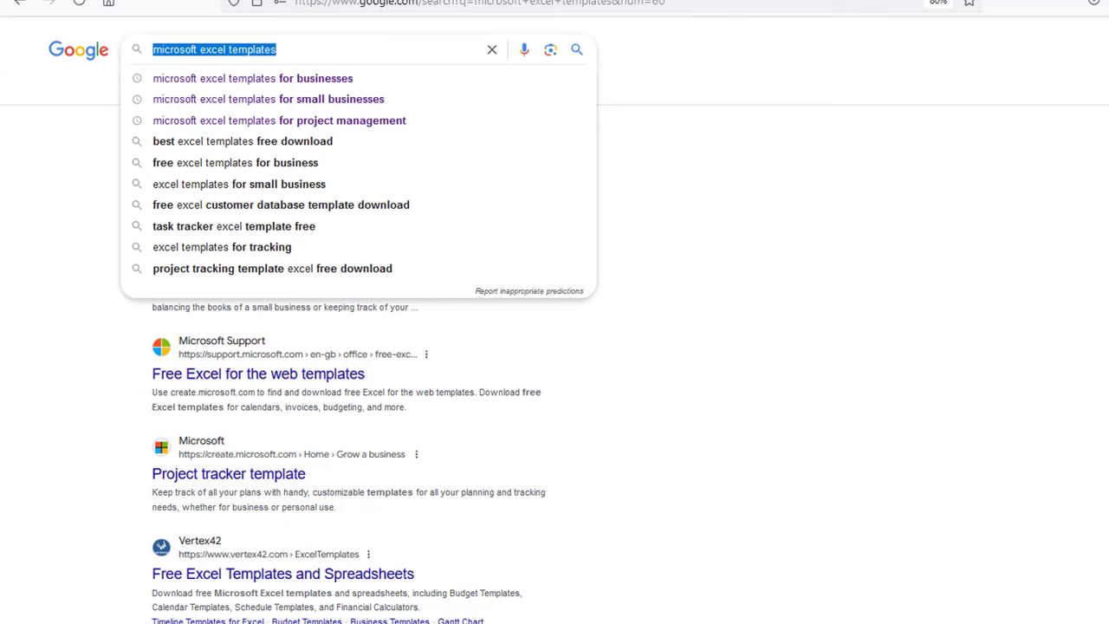
key(ctrl+c)
key(alt+Tab)
click(580, 113)
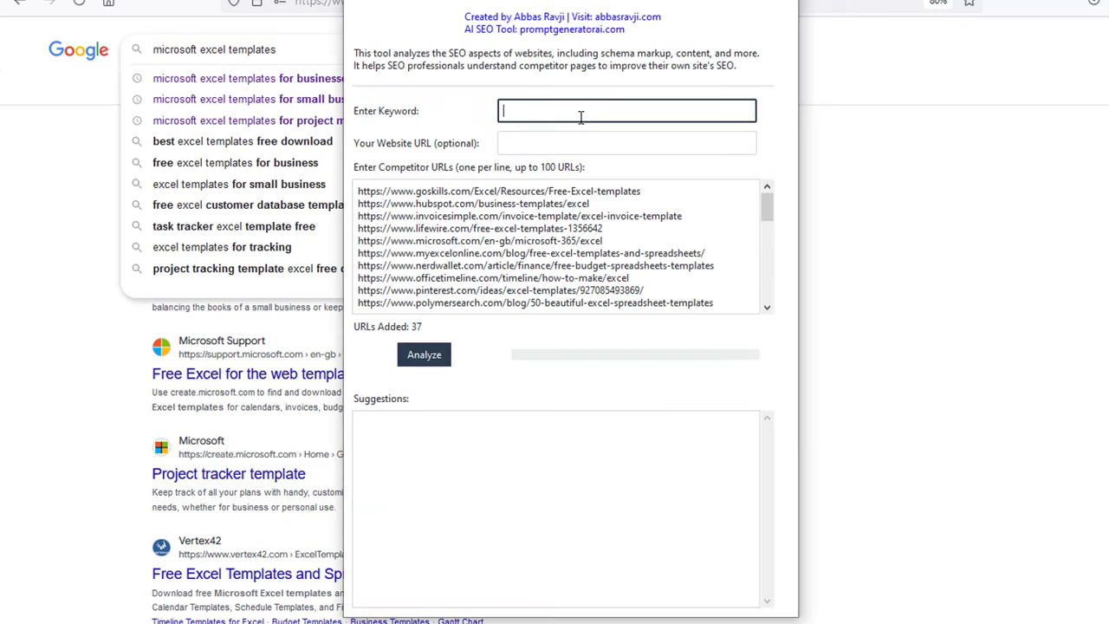
key(ctrl+v)
Copy the sheetnerds.com boost-productivity-with-excel-templates URL from the Notepad file and enter it as the tool's own website URL
click(500, 144)
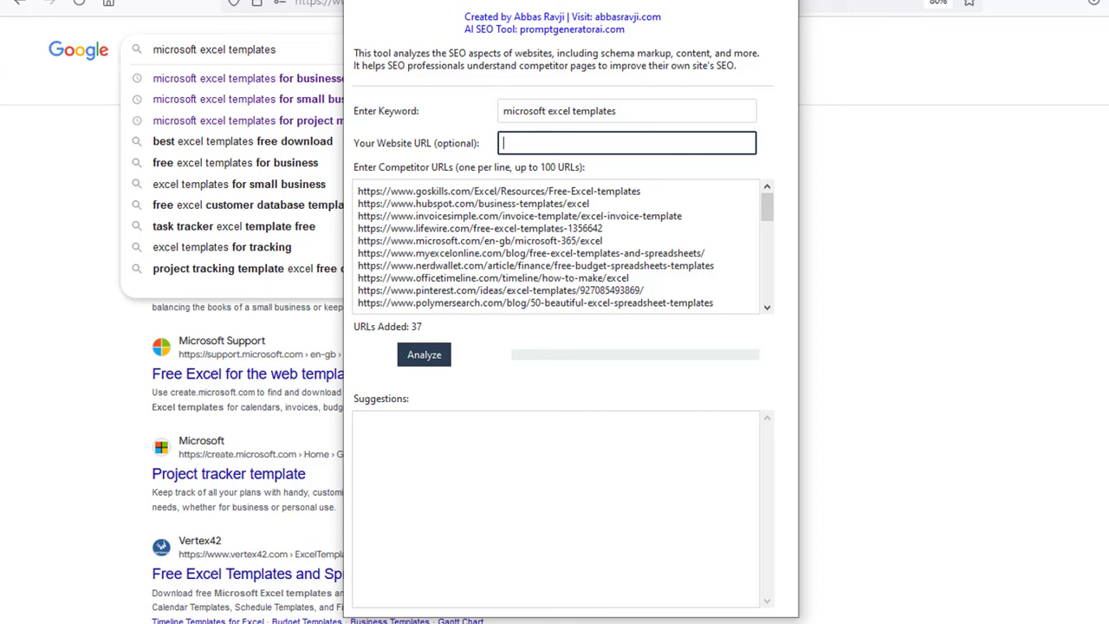
key(alt+Tab)
scroll(616, 530, down, 3)
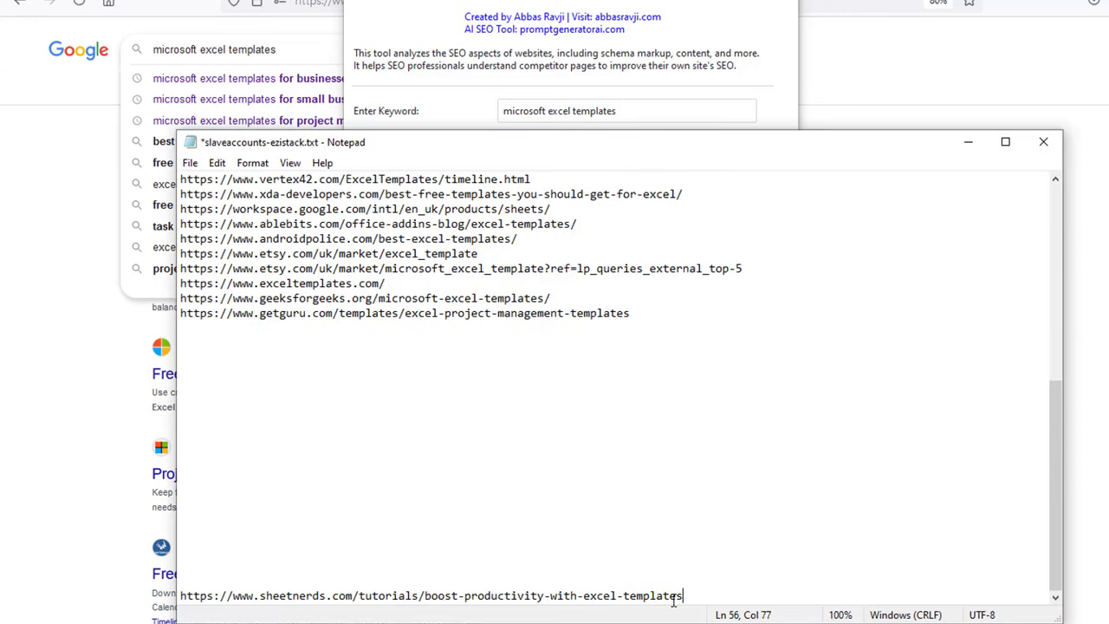
drag(683, 597, 251, 580)
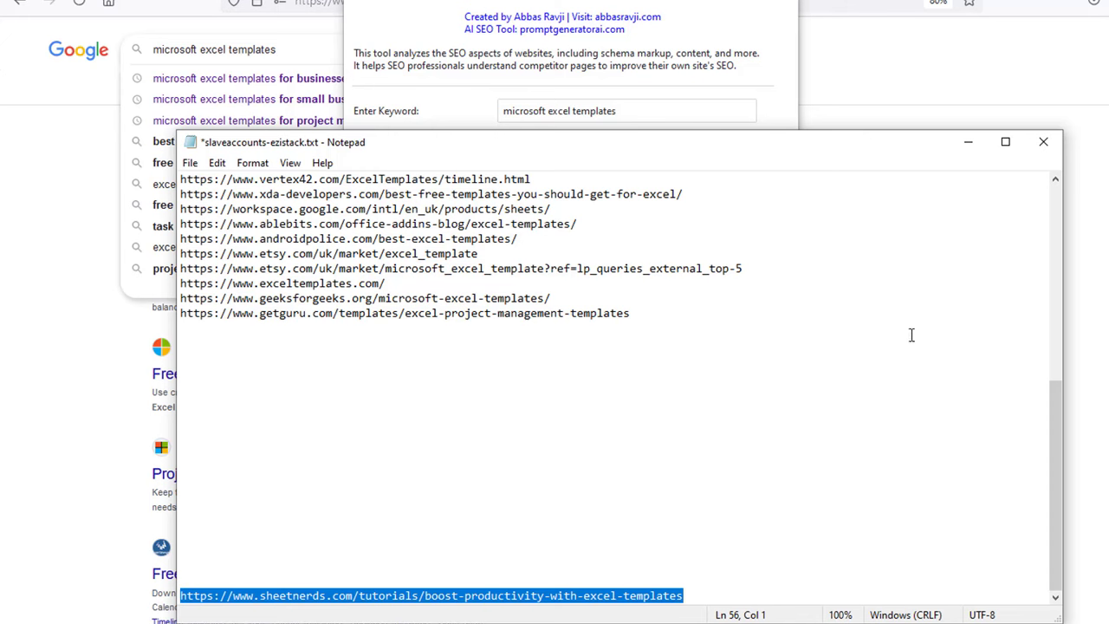
click(968, 142)
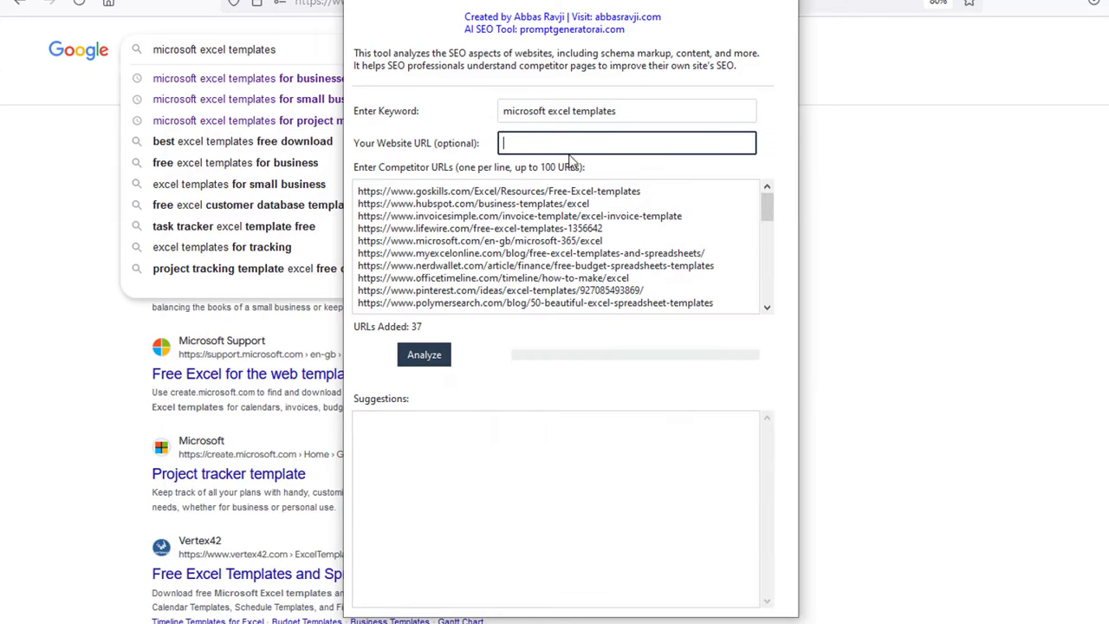
key(ctrl+v)
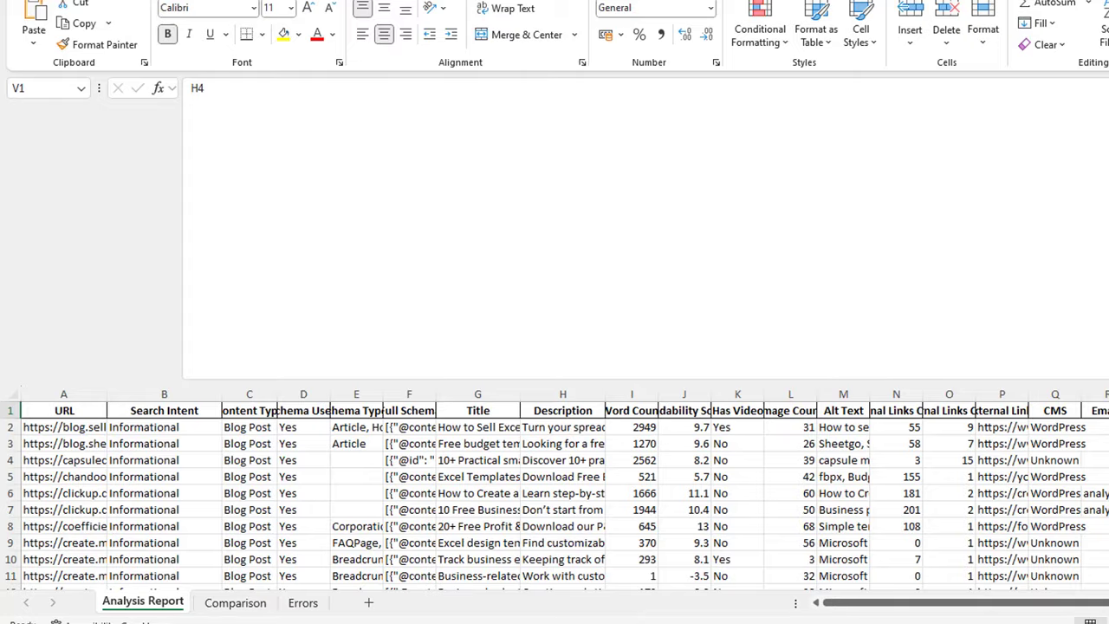
Close the old Excel report and run the analysis in the SEO Analyzer Tool
key(alt+F4)
click(763, 317)
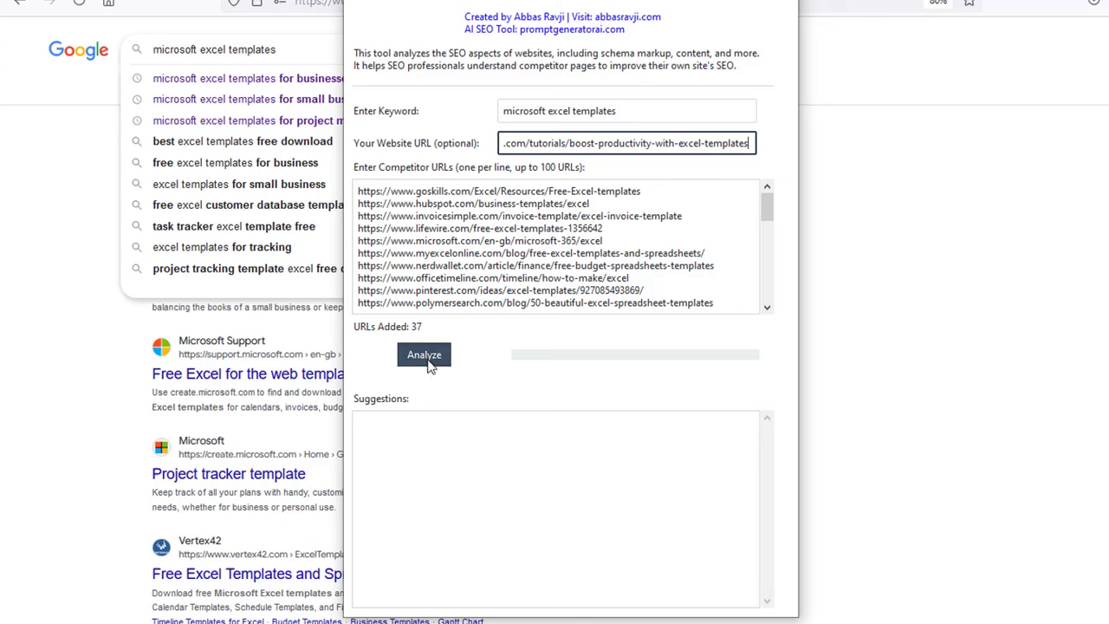
click(426, 357)
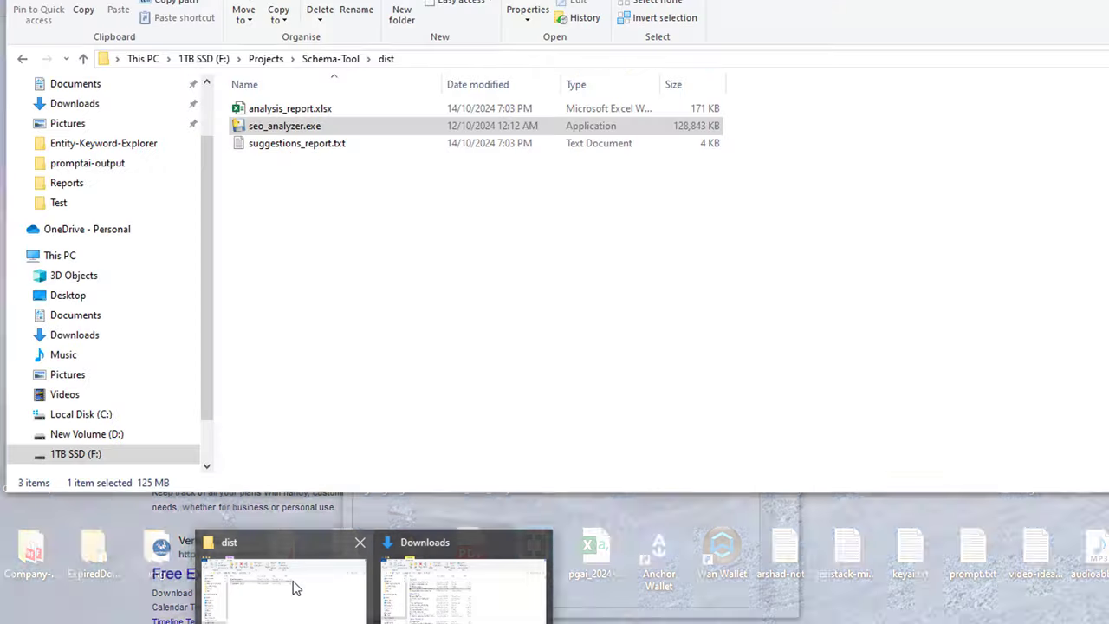
Bring up the dist folder in File Explorer, dismiss the analysis completion message, and open analysis_report.xlsx
click(292, 579)
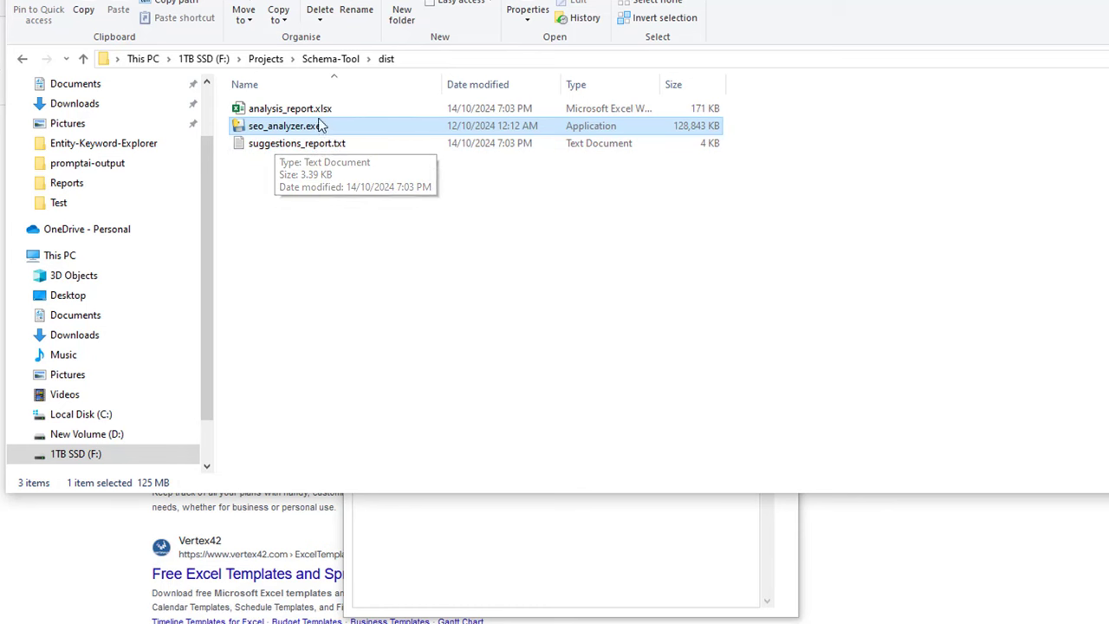
drag(503, 0, 1041, 60)
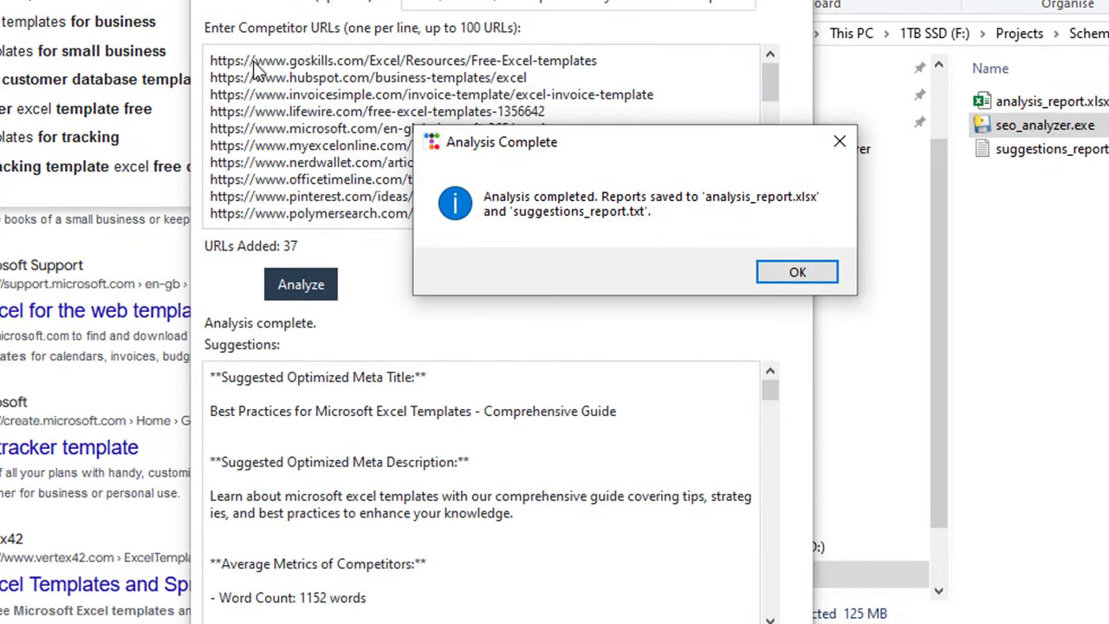
click(789, 272)
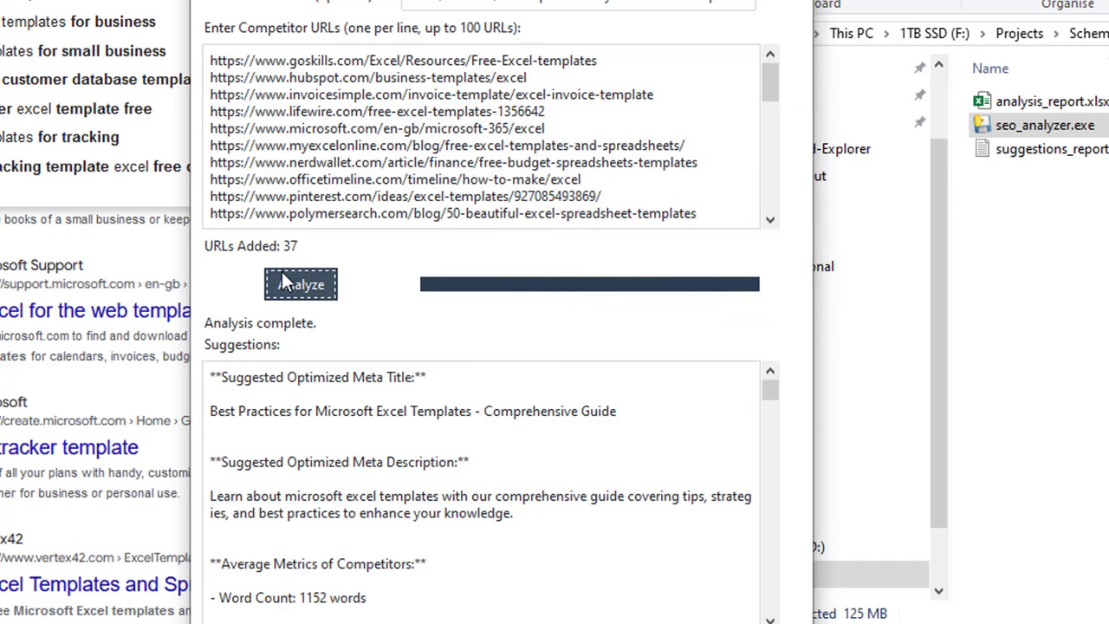
click(1045, 325)
drag(866, 1, 258, 2)
double_click(432, 69)
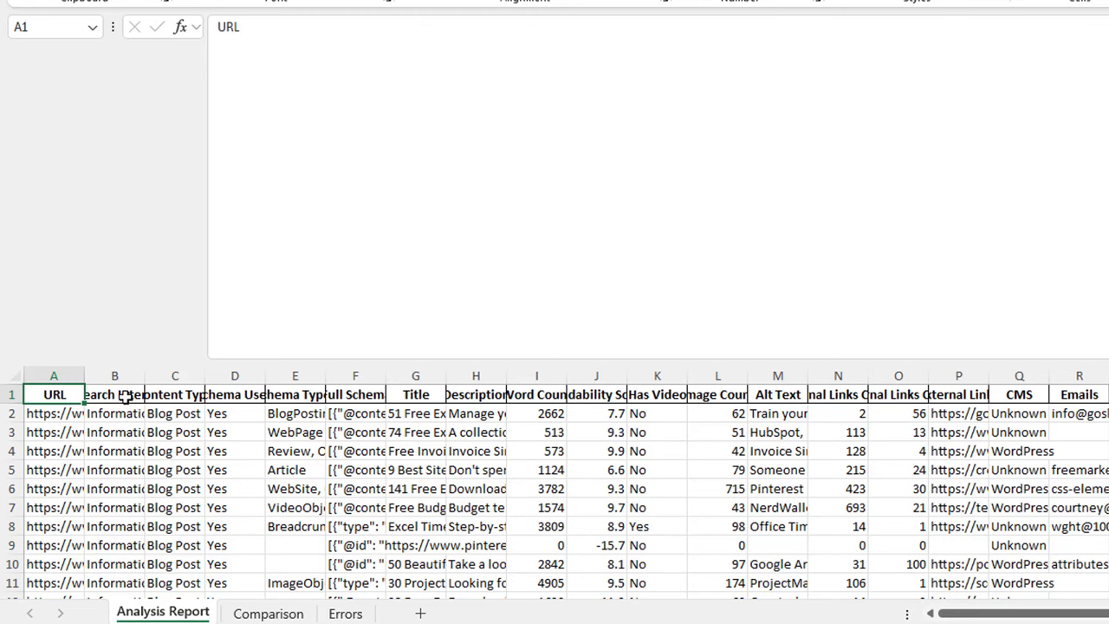
Widen the URL column of the Analysis Report sheet and examine the search intent and full schema cells
drag(80, 375, 180, 376)
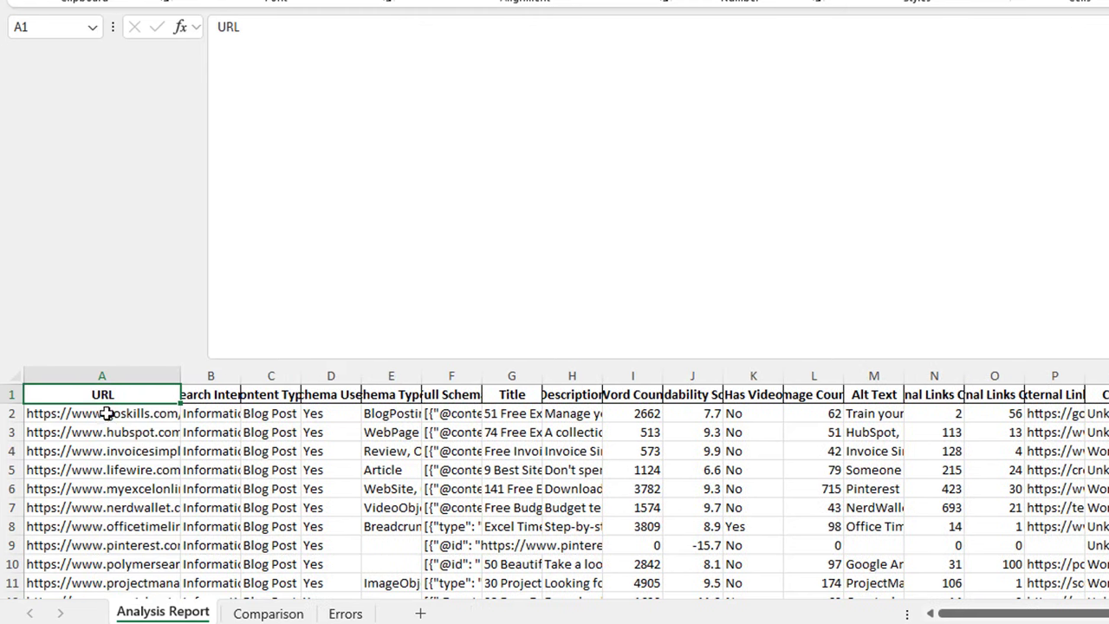
click(232, 417)
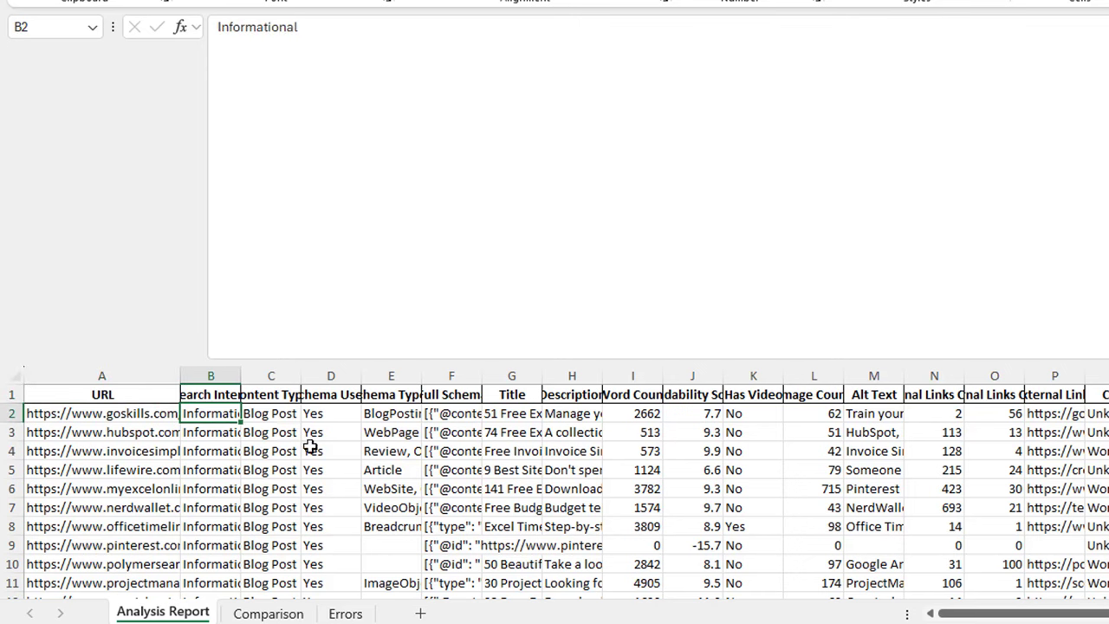
click(447, 415)
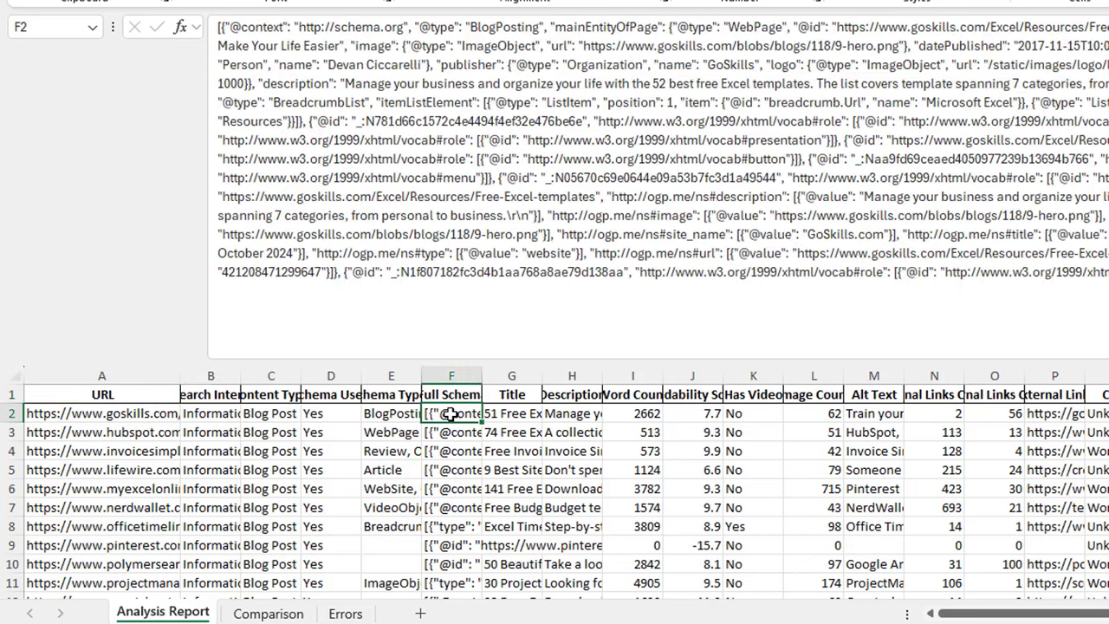
key(Down)
key(Down)
key(Up)
key(Up)
Open suggestions_report.txt from the dist folder in Notepad
click(372, 602)
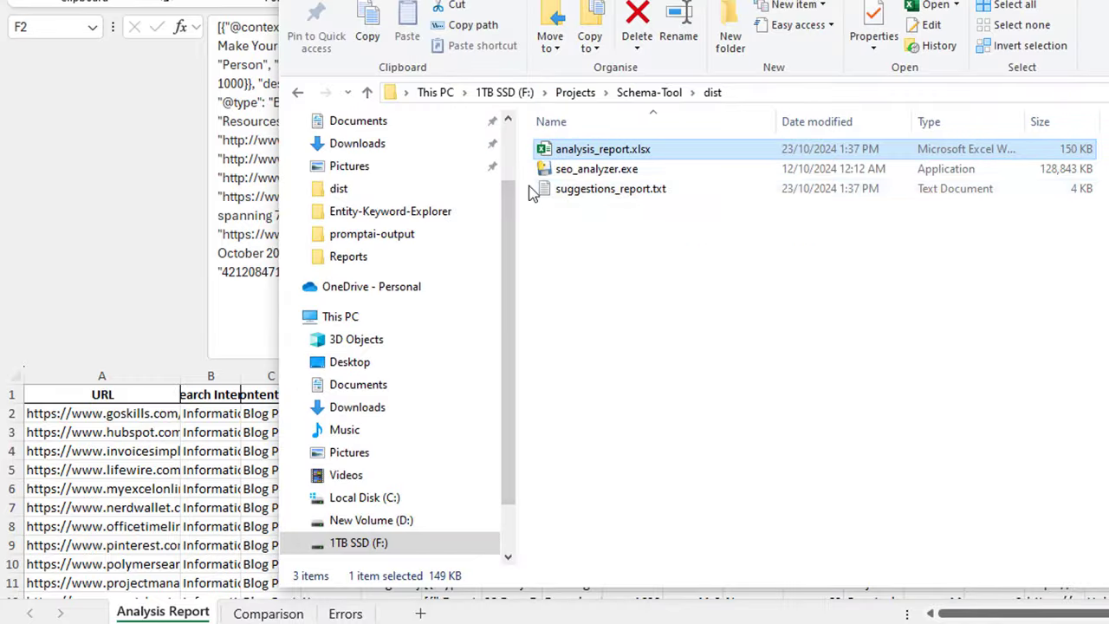
double_click(601, 189)
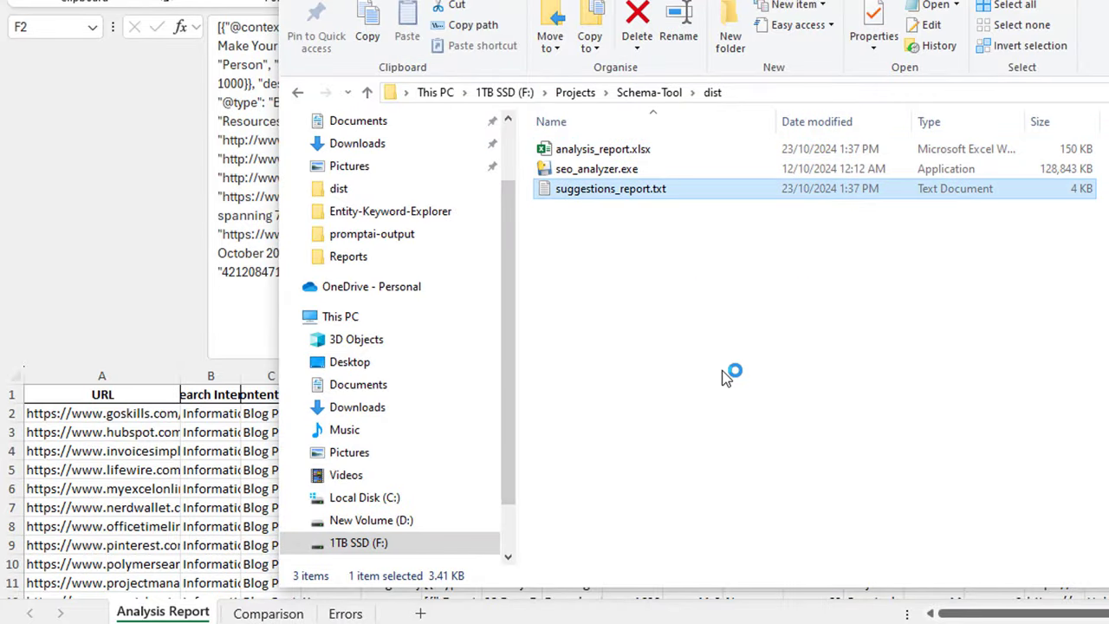
drag(885, 86, 872, 0)
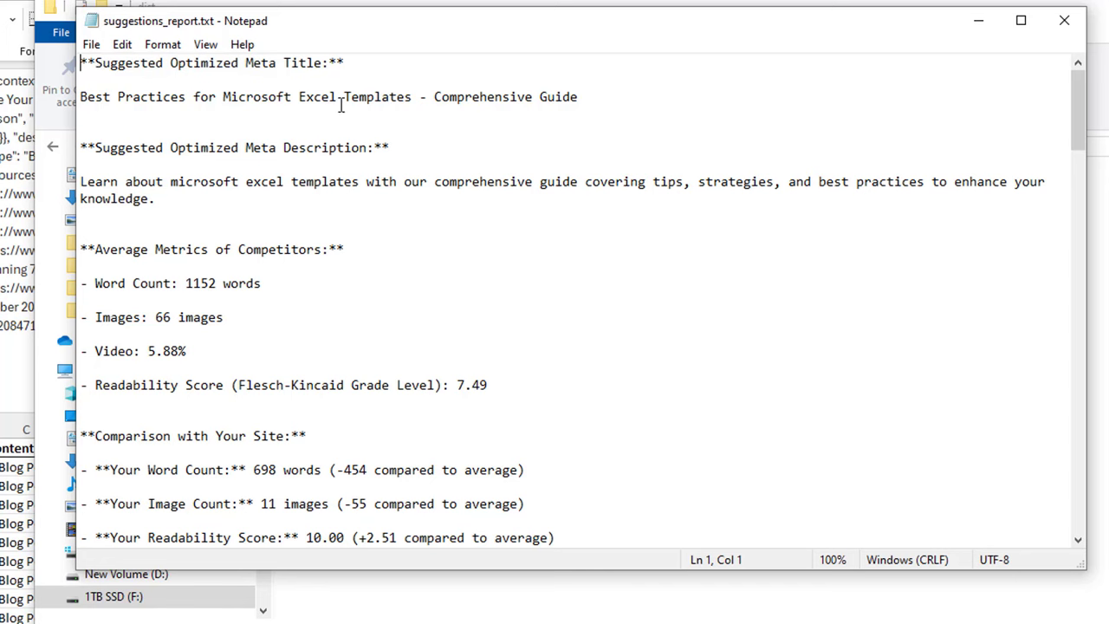
Examine the suggested meta title, the meta description and the average competitor metrics, highlighting the average images line
drag(440, 98, 590, 123)
click(165, 158)
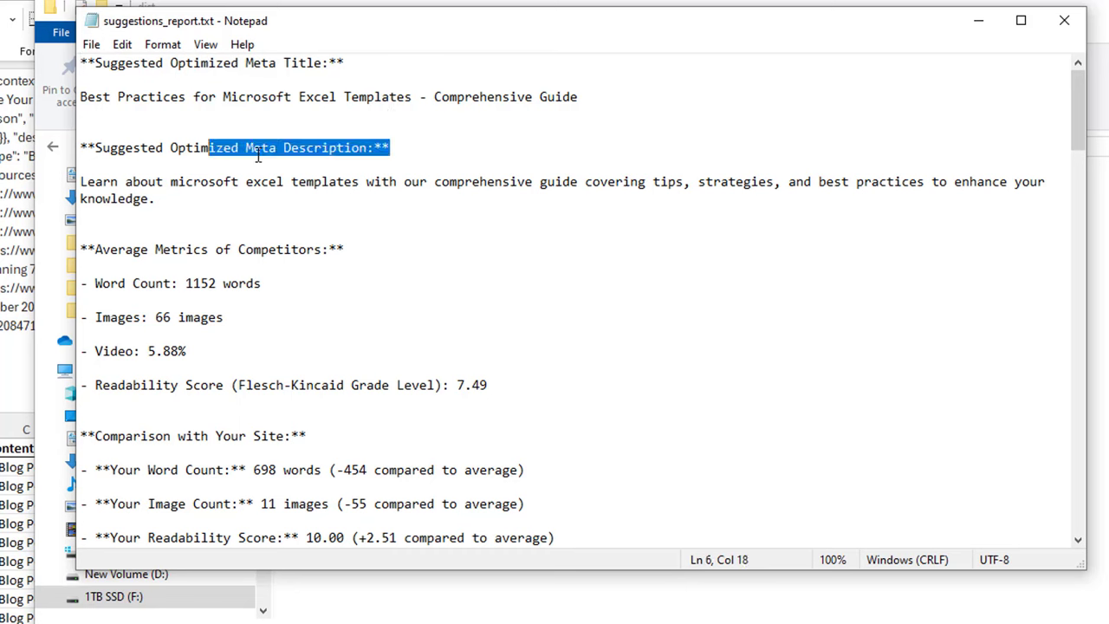
drag(109, 249, 324, 251)
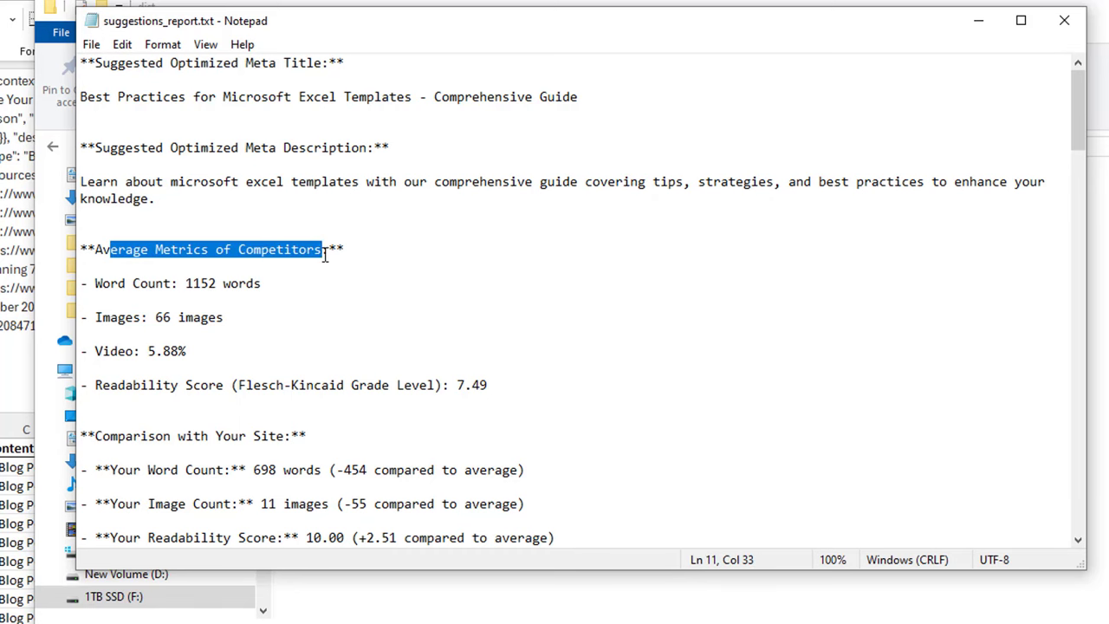
click(317, 289)
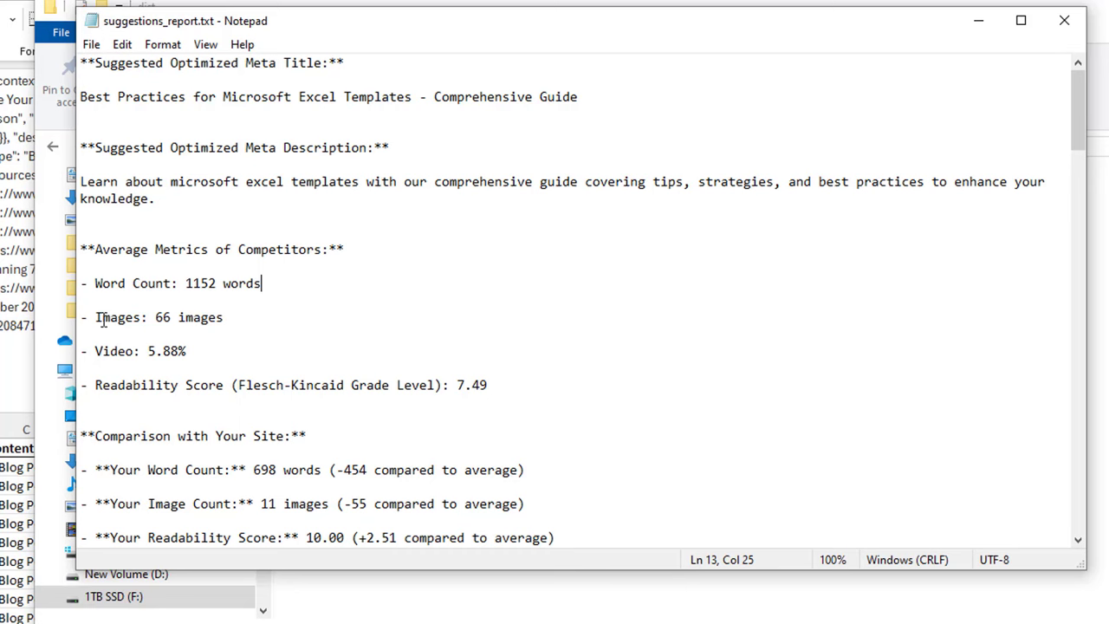
drag(95, 317, 240, 320)
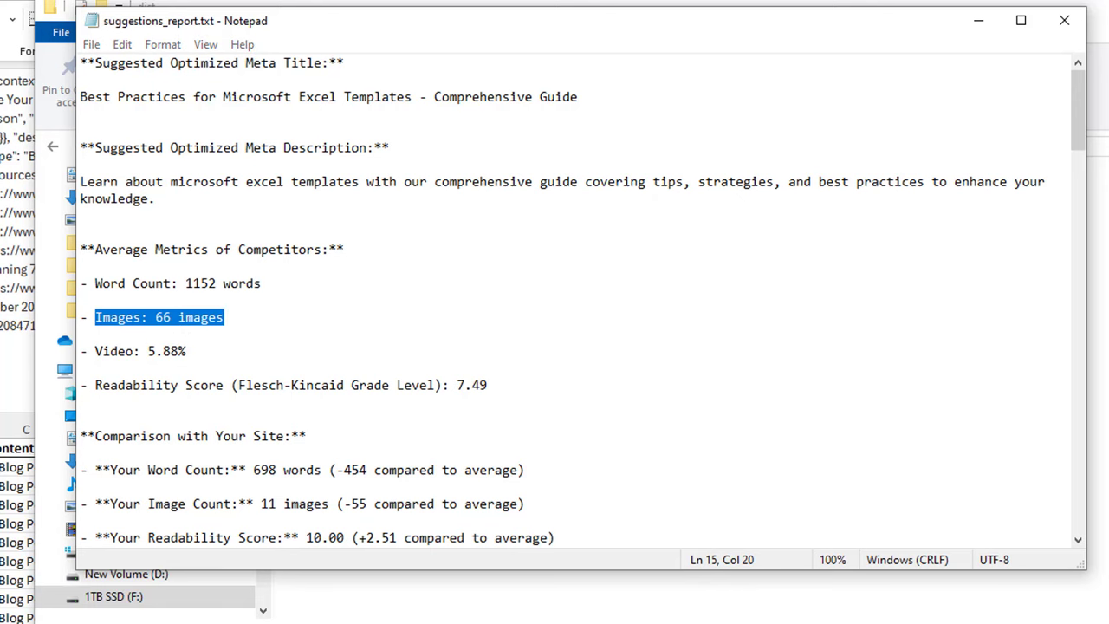
Switch to the Excel report and check the readability score, video and image count columns, selecting the myexcelonline.com page's image count
key(alt+Tab)
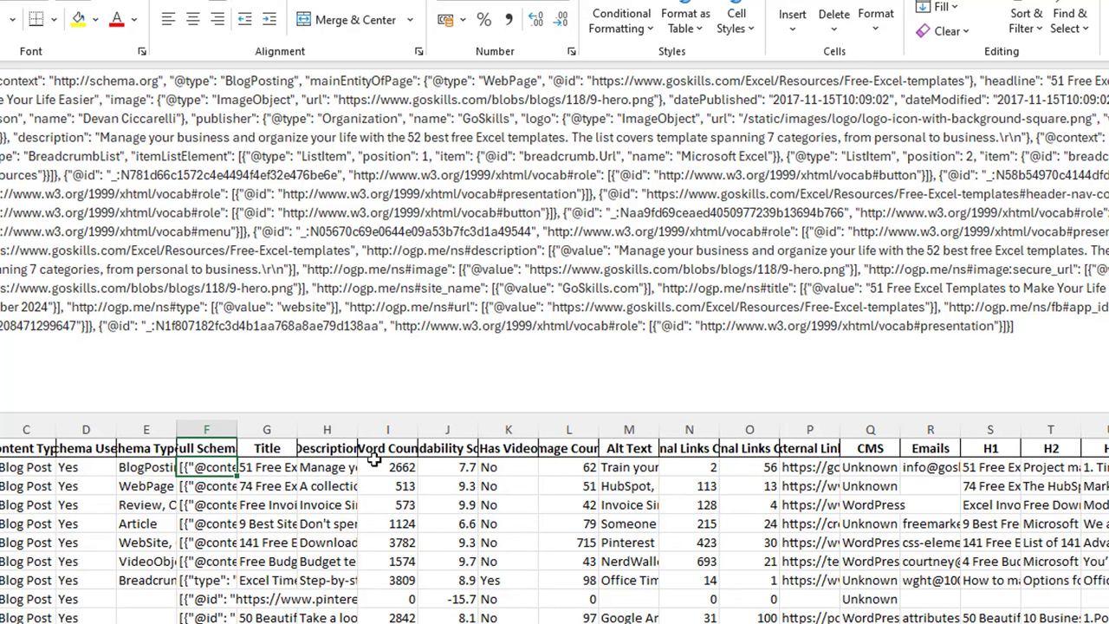
click(451, 449)
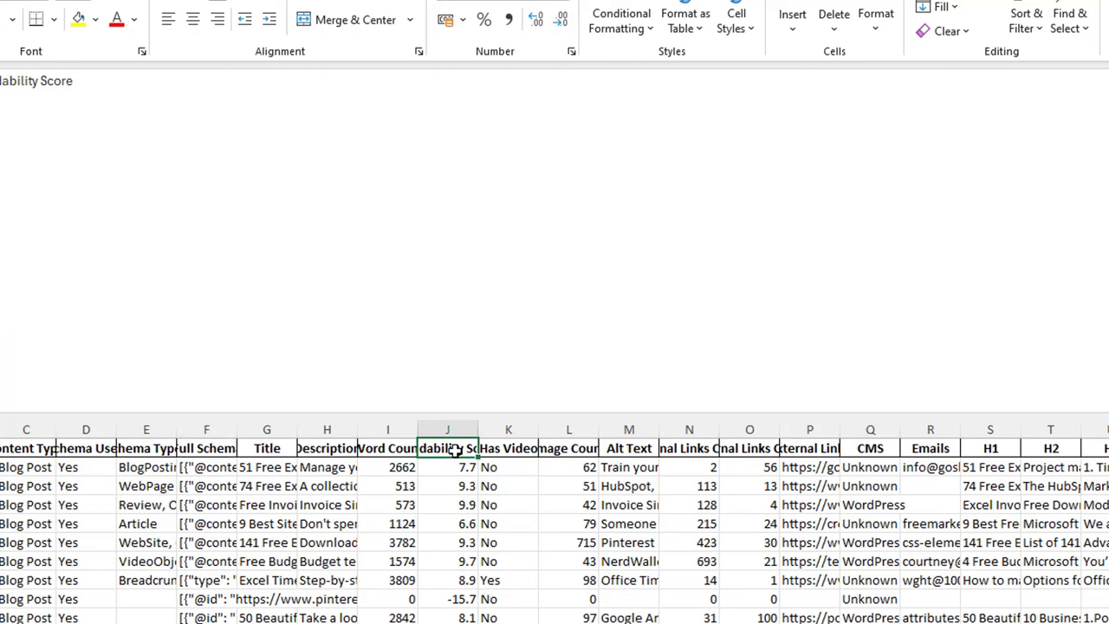
click(508, 448)
click(569, 448)
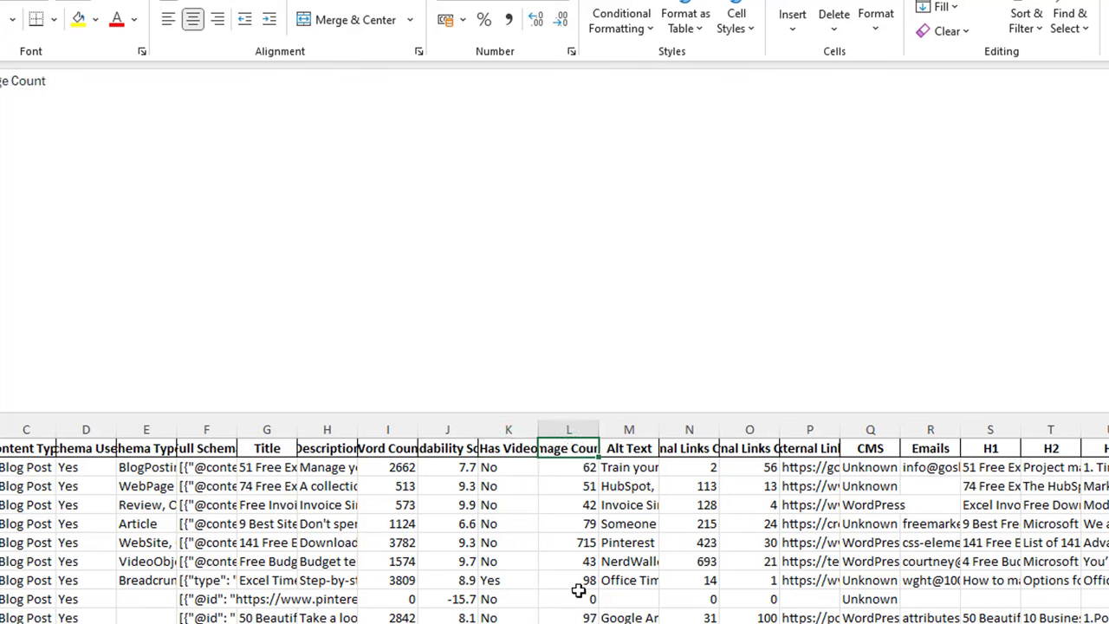
click(551, 543)
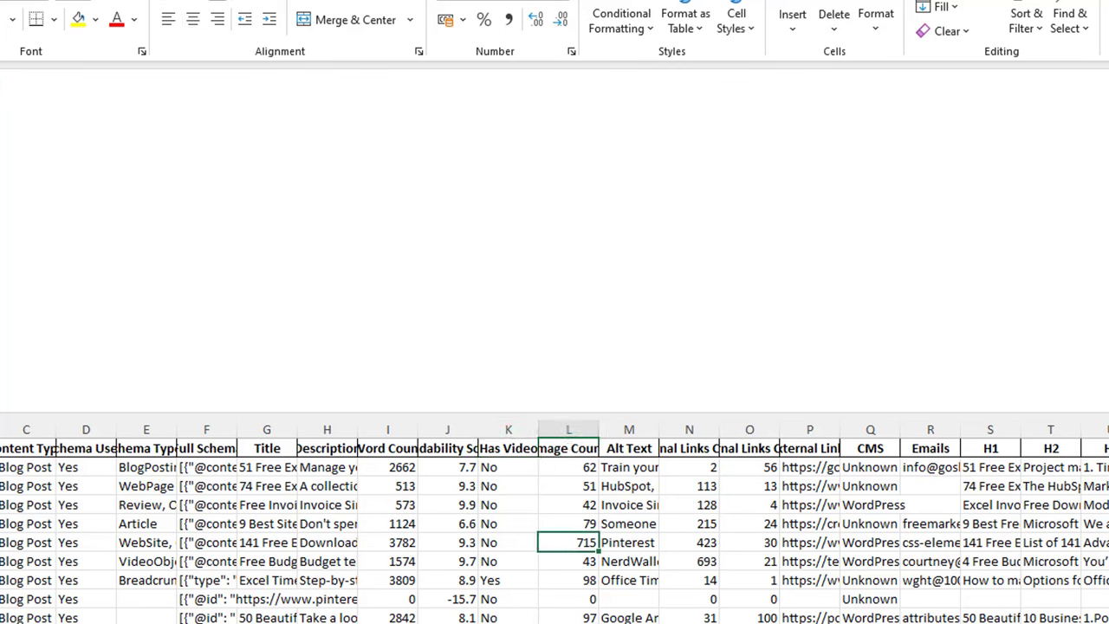
Copy the myexcelonline.com page URL from the report and open it in a new browser tab to look through its content
click(12, 542)
click(579, 544)
click(4, 543)
click(367, 242)
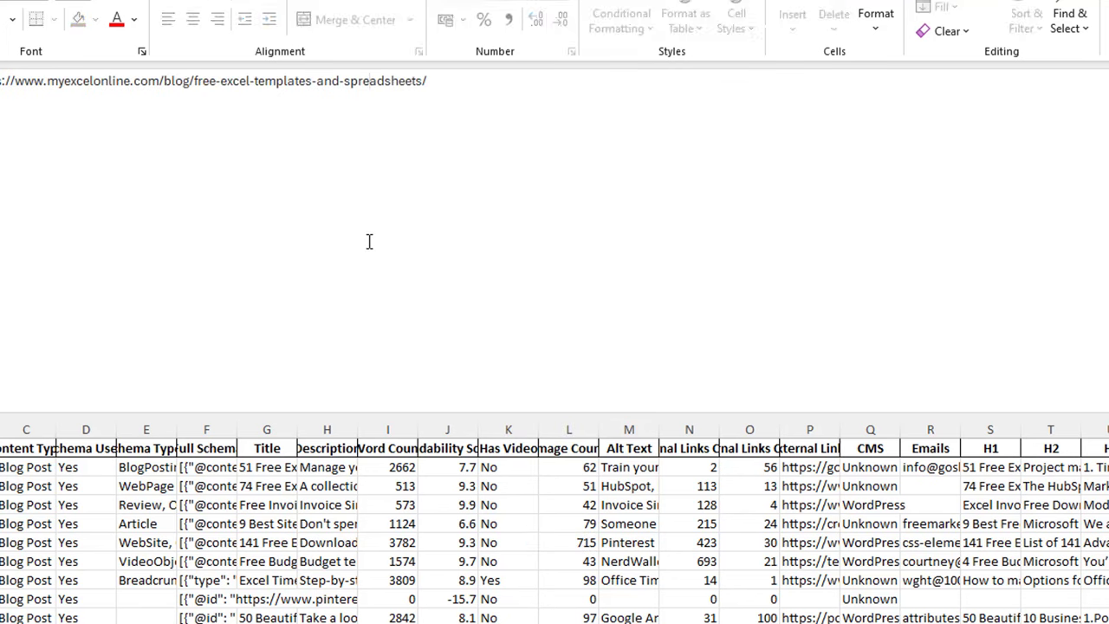
key(ctrl+a)
key(ctrl+c)
key(alt+Tab)
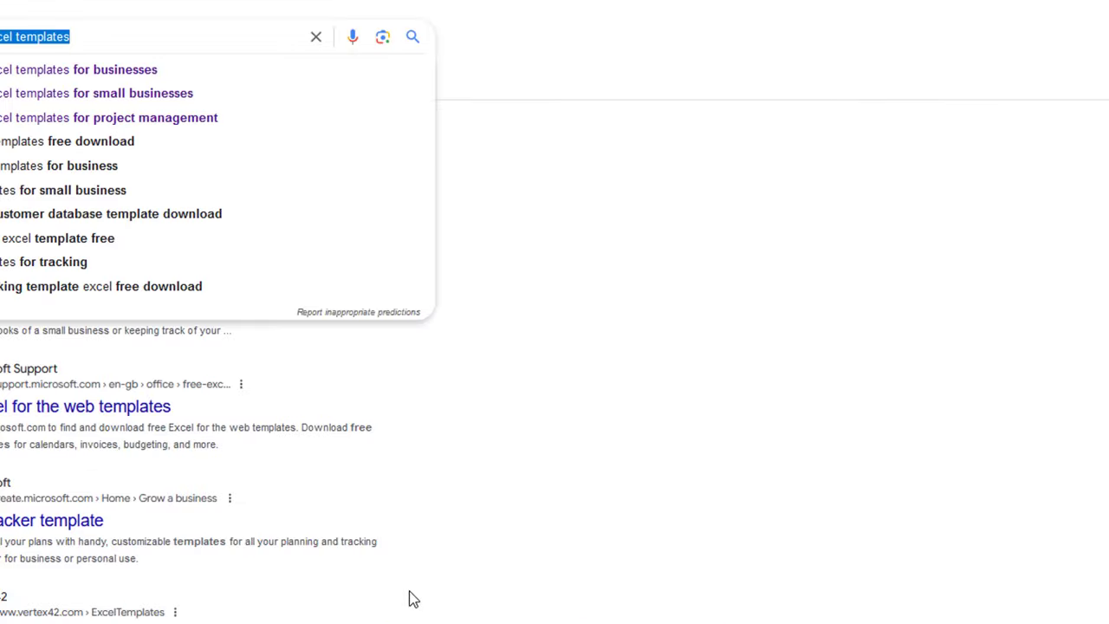
key(ctrl+t)
key(ctrl+v)
key(Return)
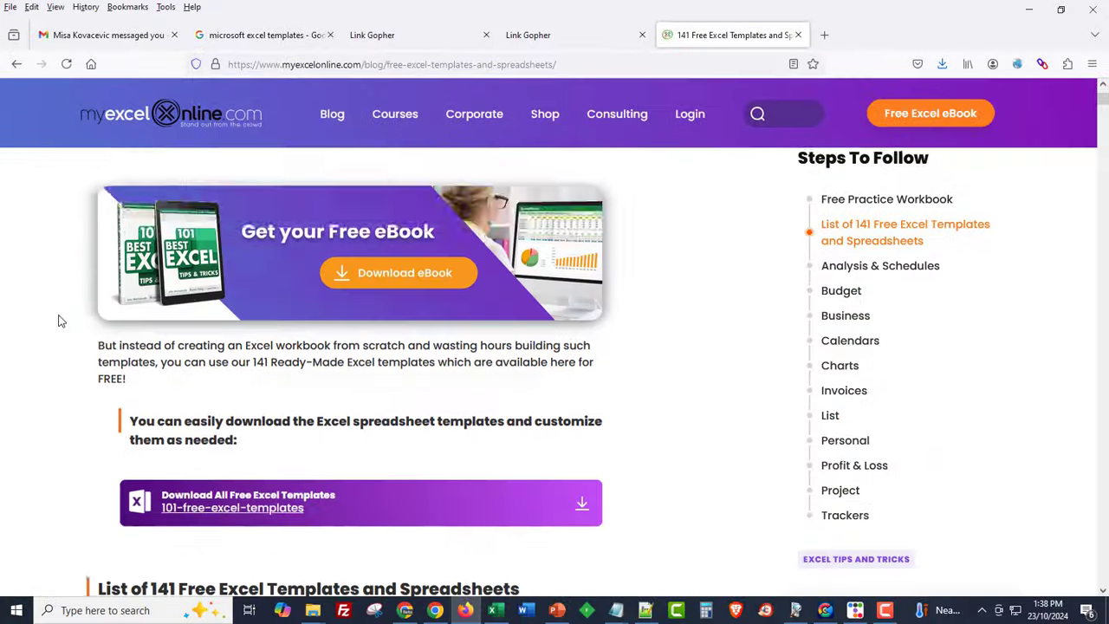
scroll(6, 320, down, 15)
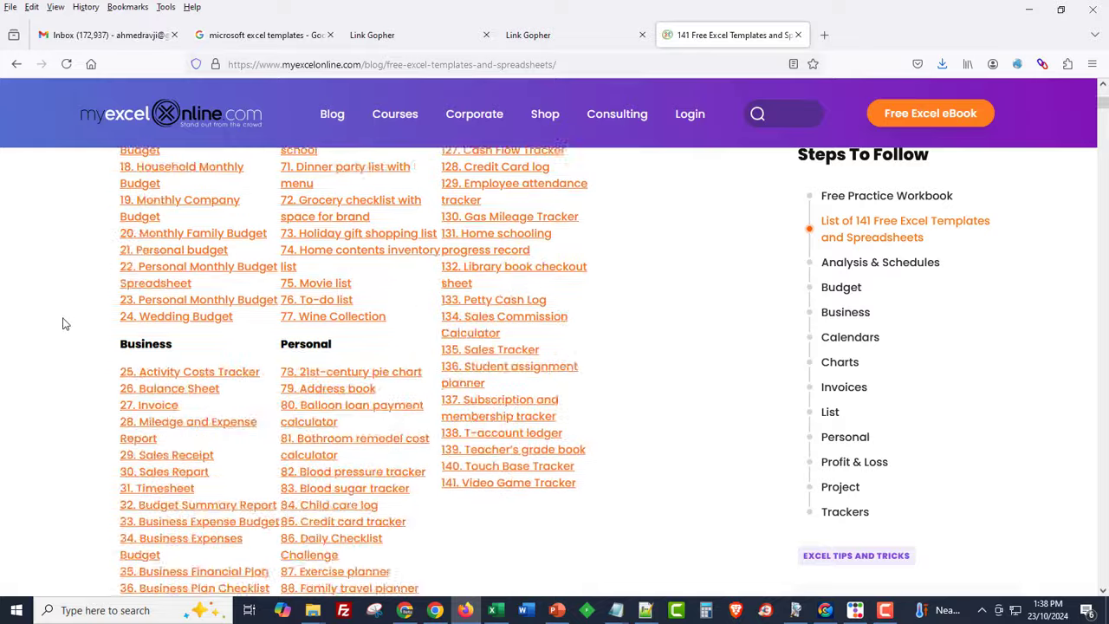
Skim the template images on the myexcelonline.com page, and switch to the Excel report to select that page's image count
scroll(65, 323, down, 10)
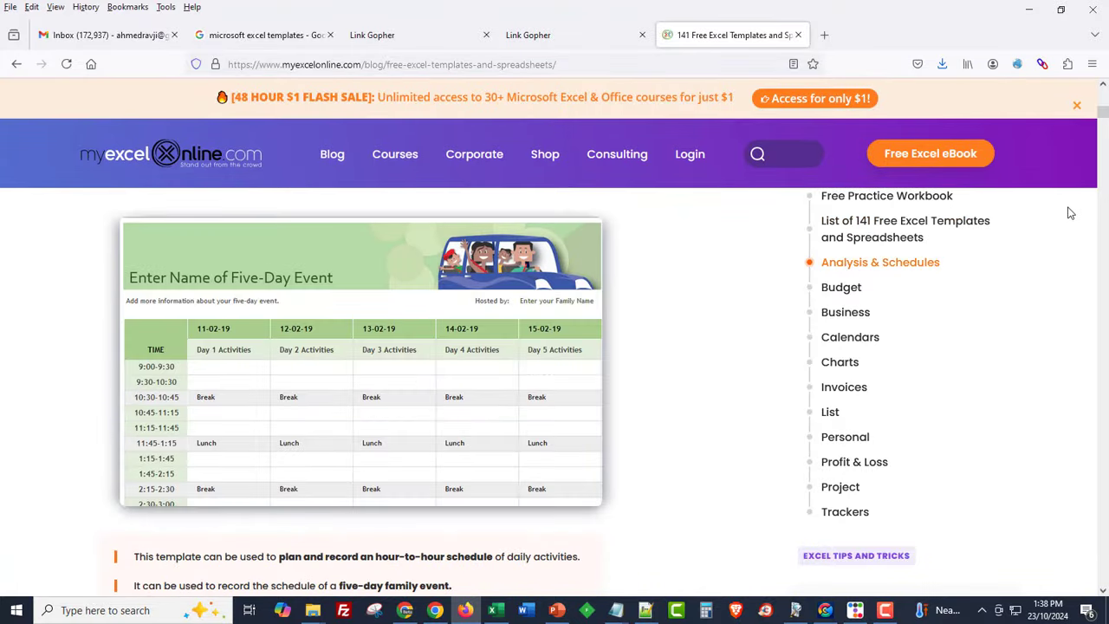
drag(1102, 113, 1099, 540)
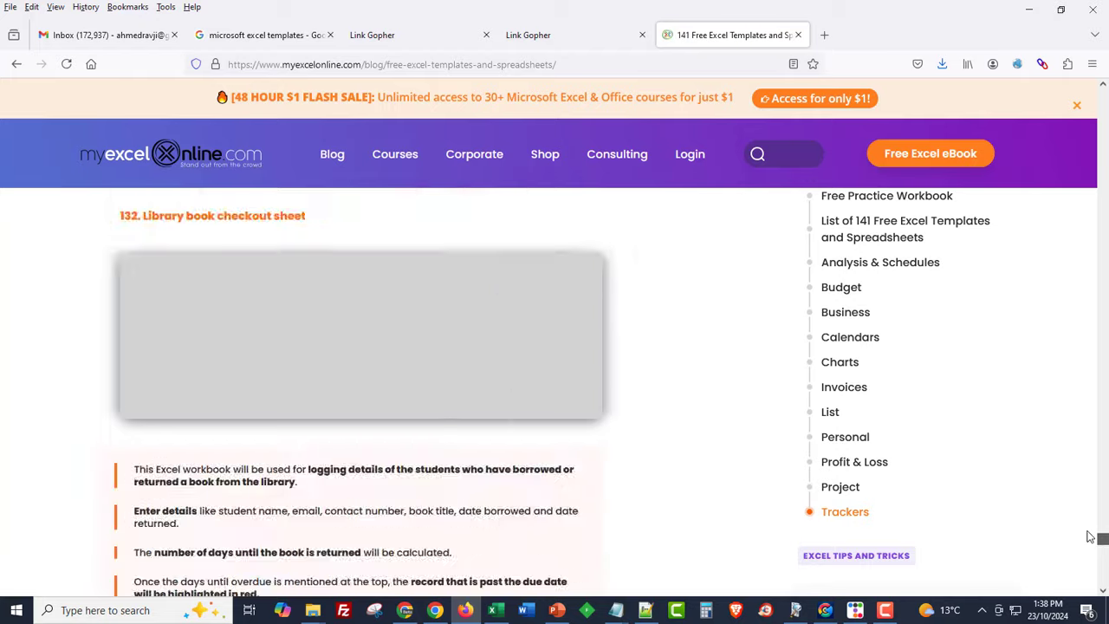
click(495, 610)
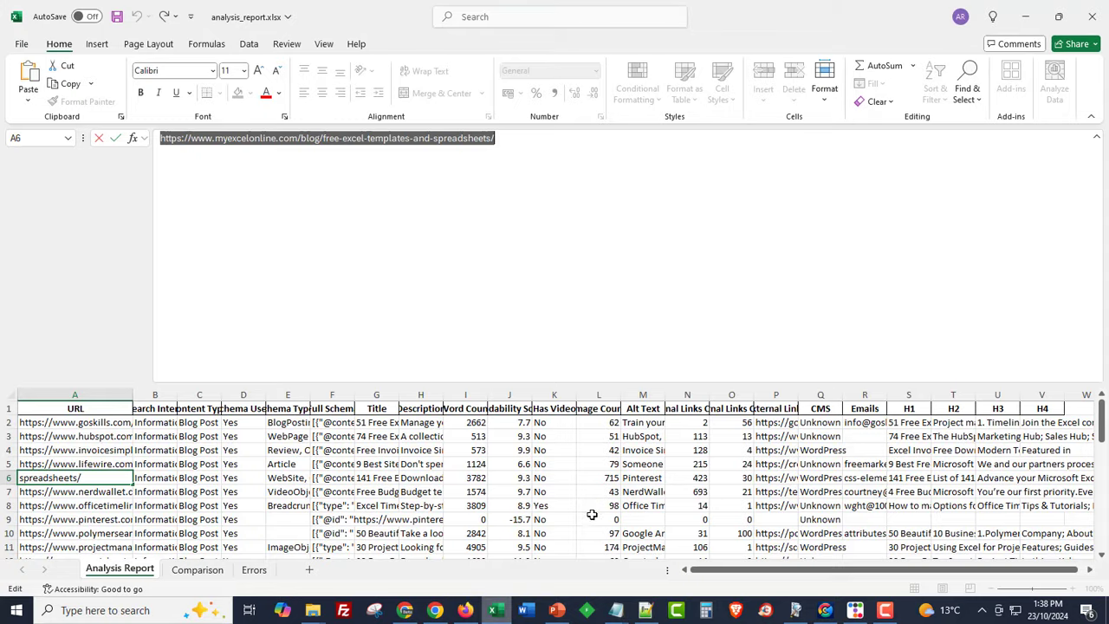
click(589, 479)
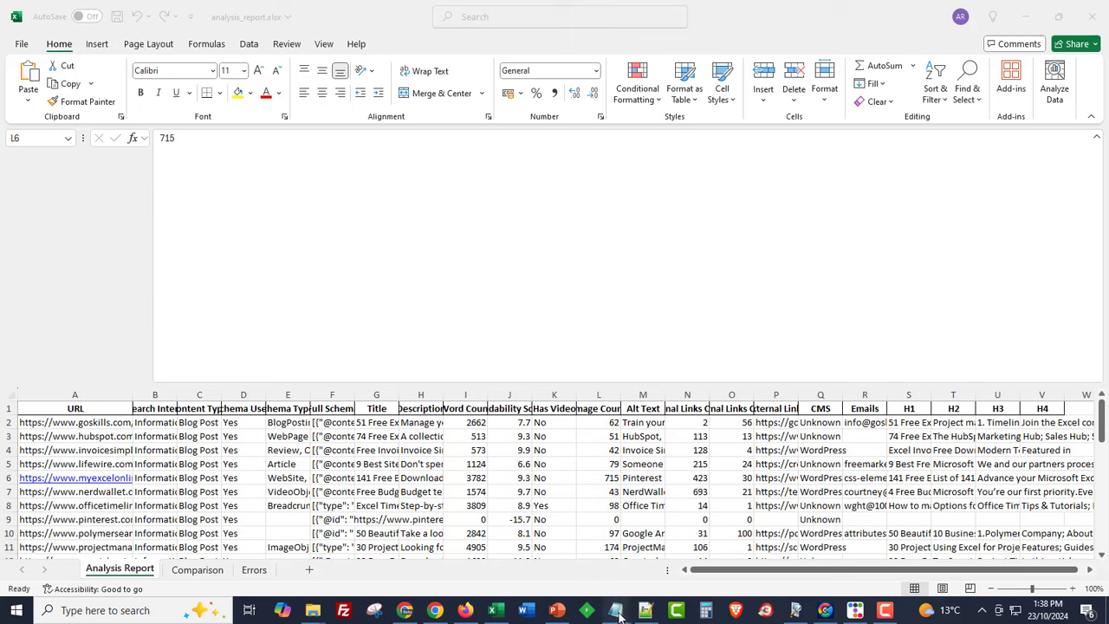
Bring up the suggestions report in Notepad, move it aside, and reselect the myexcelonline.com image count in the Excel report
mouse_move(616, 610)
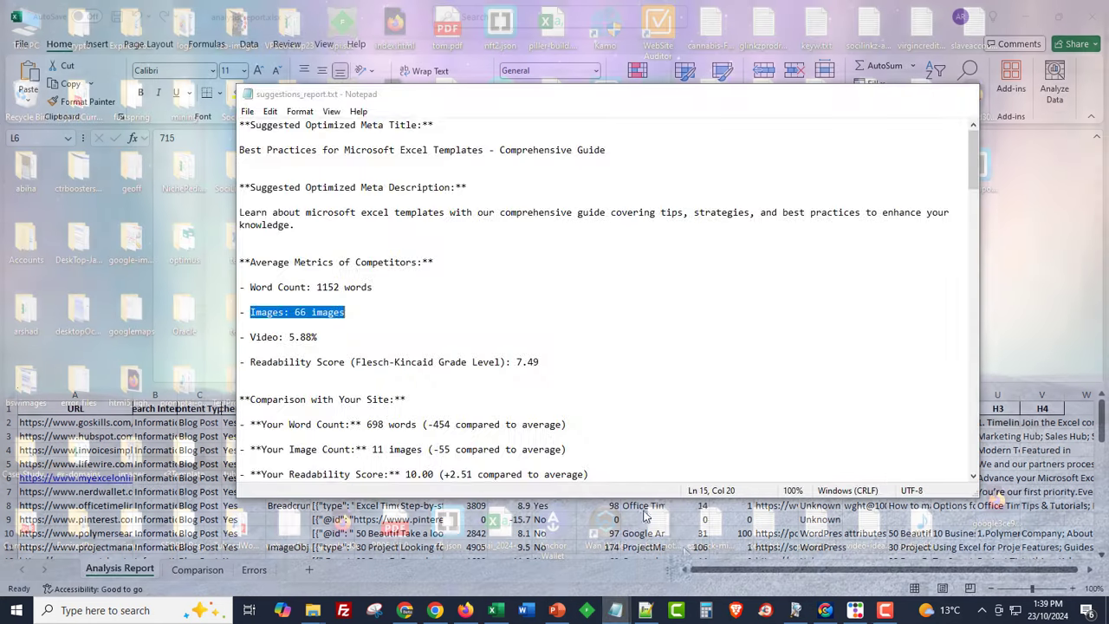
click(685, 554)
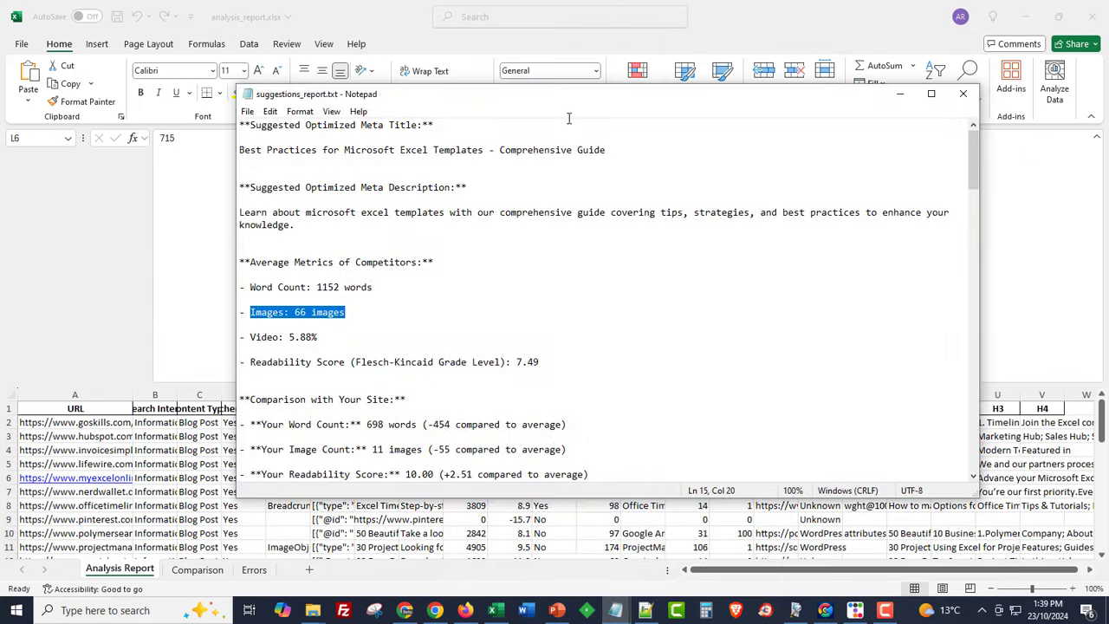
drag(559, 95, 136, 71)
click(598, 477)
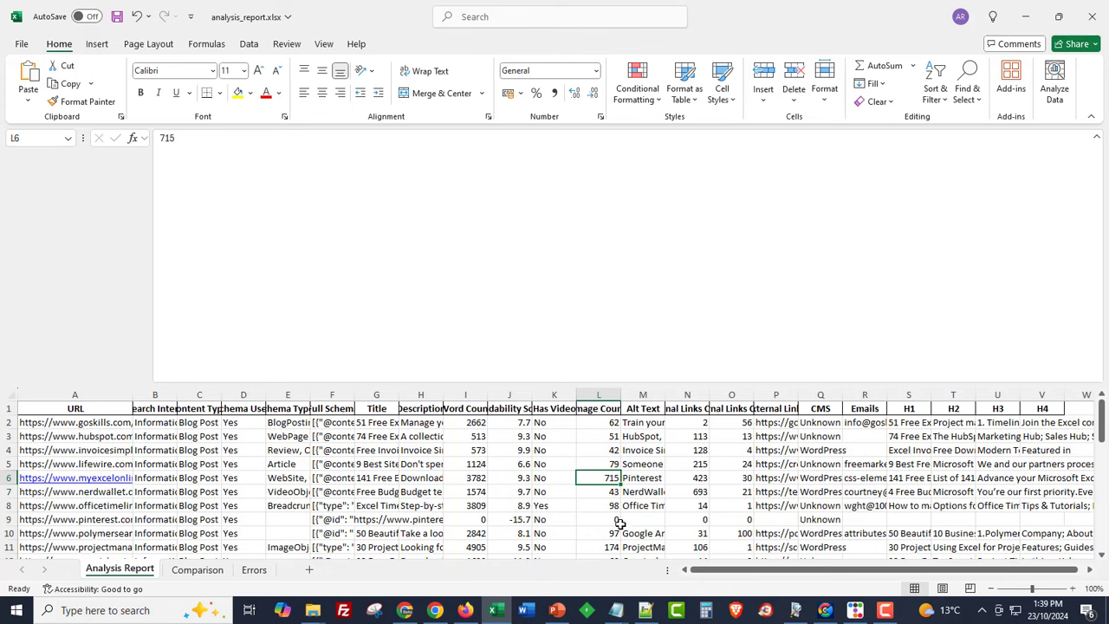
Examine the Image Count column across all competitor rows, selecting the values in rows 14 and 3 for comparison
scroll(618, 521, down, 3)
scroll(601, 480, down, 2)
scroll(601, 485, up, 3)
click(609, 465)
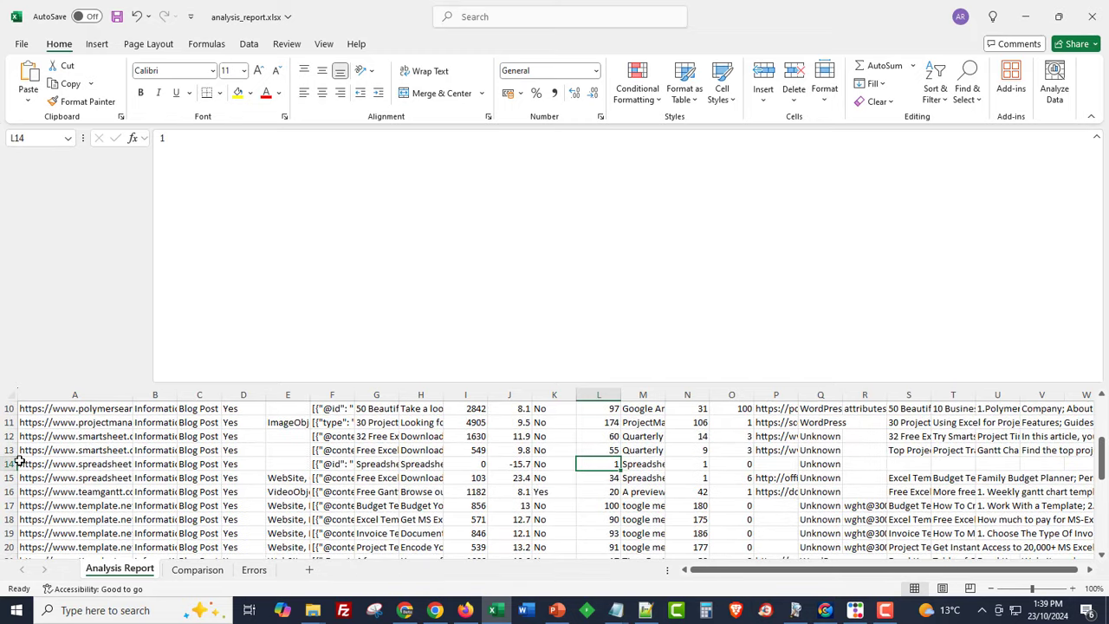
scroll(614, 502, down, 2)
scroll(610, 519, down, 2)
scroll(606, 523, up, 7)
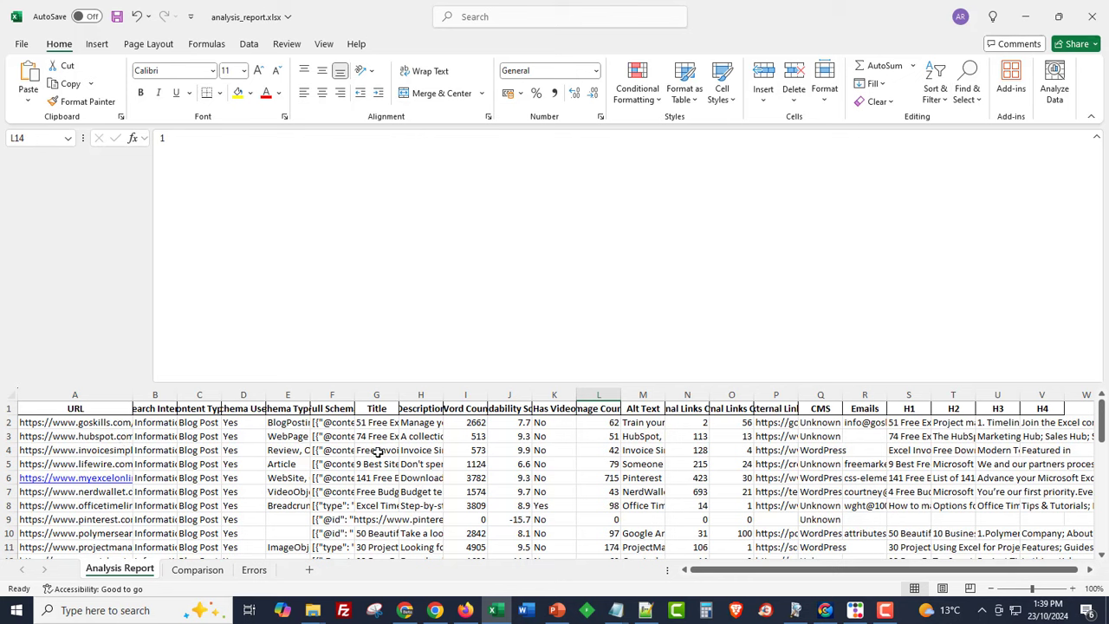
click(604, 432)
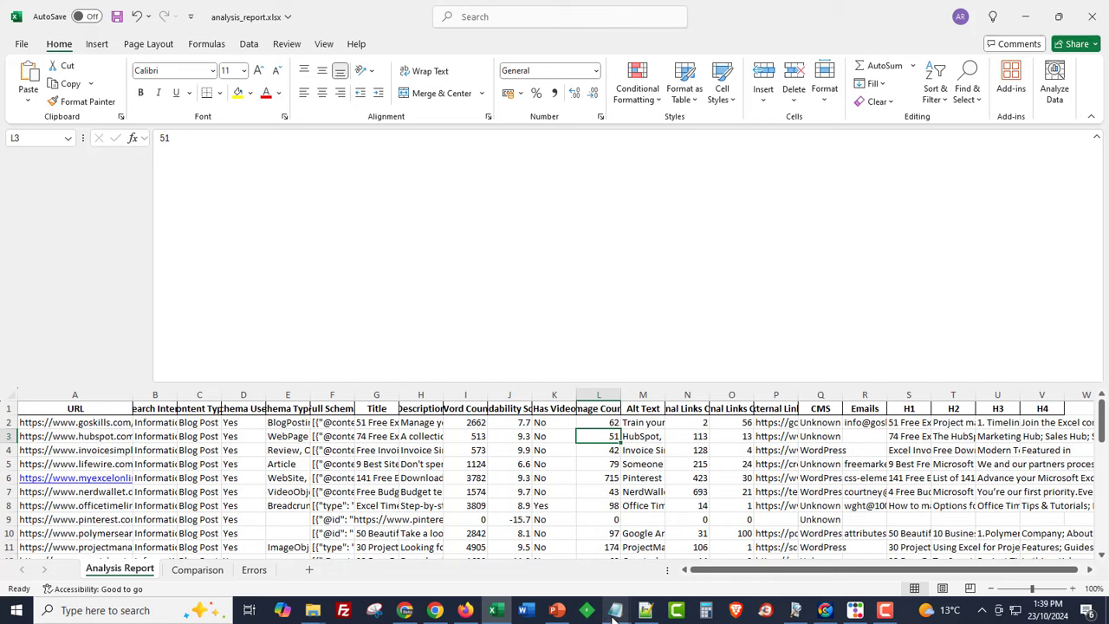
Switch to the suggestions report in Notepad, move it back into full view, and examine the average images and video lines
mouse_move(615, 611)
click(693, 541)
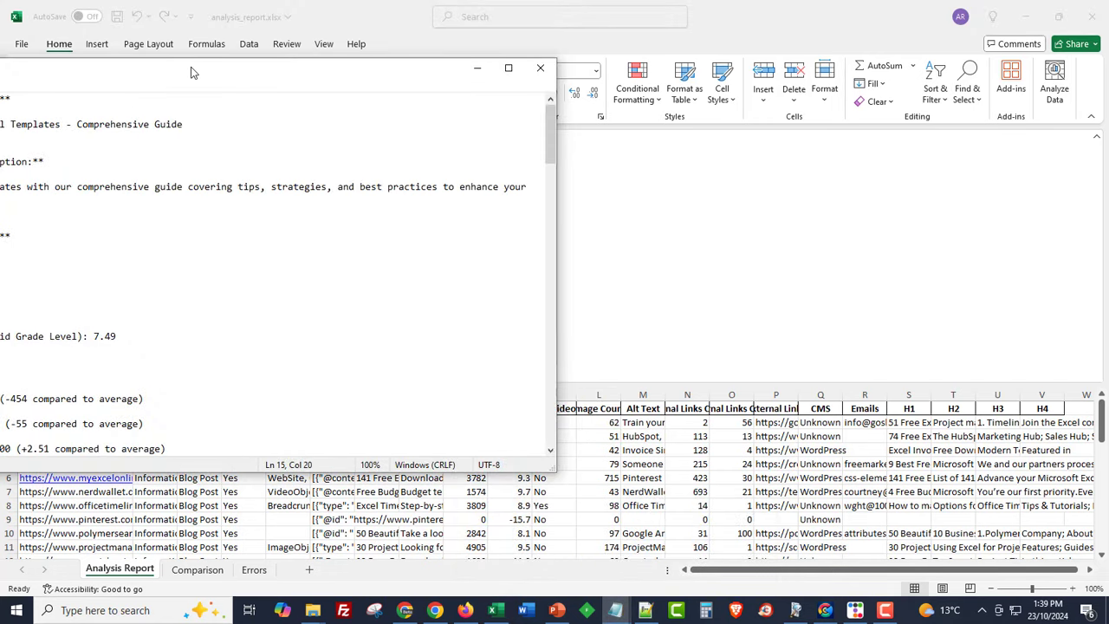
drag(192, 73, 586, 90)
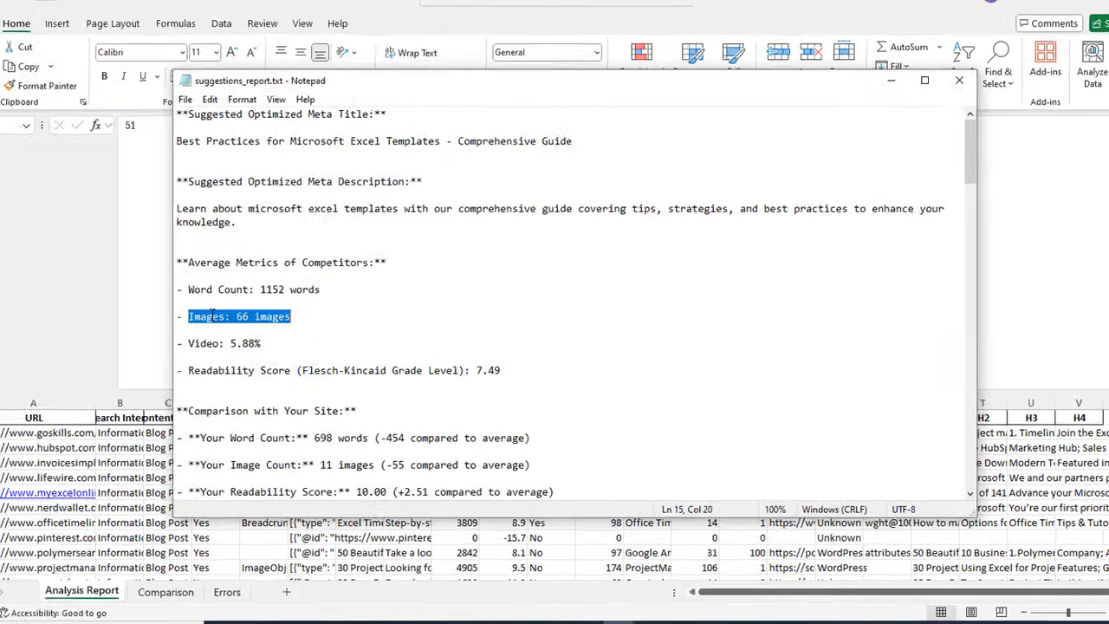
click(239, 315)
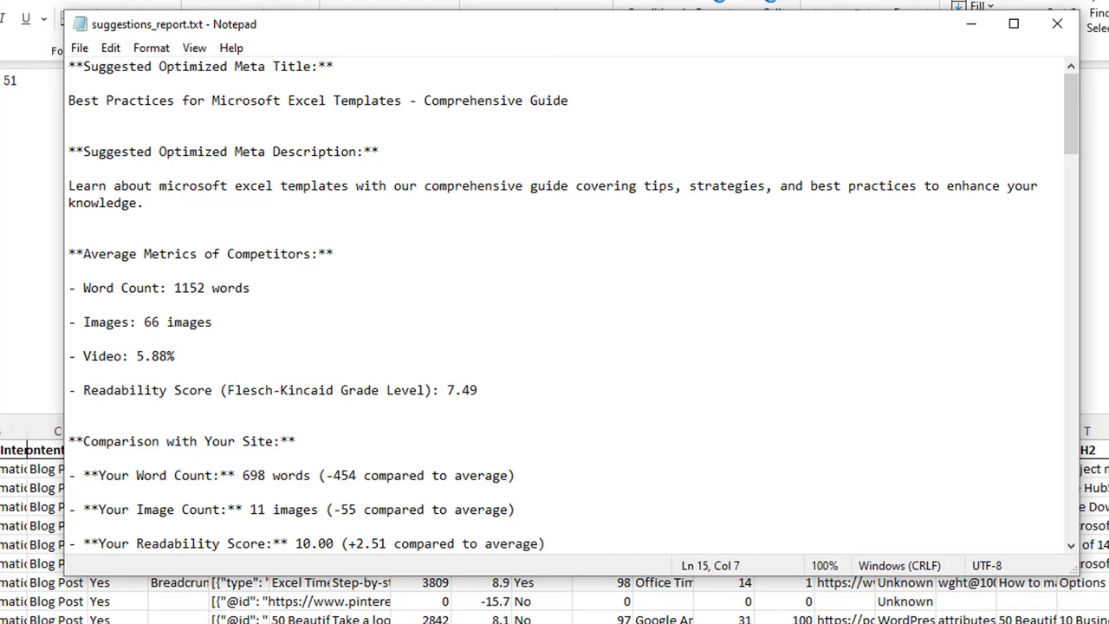
click(108, 360)
drag(85, 359, 198, 372)
click(198, 372)
Switch to the Excel report and check which competitor pages have a video in the Has Video column
key(alt+Tab)
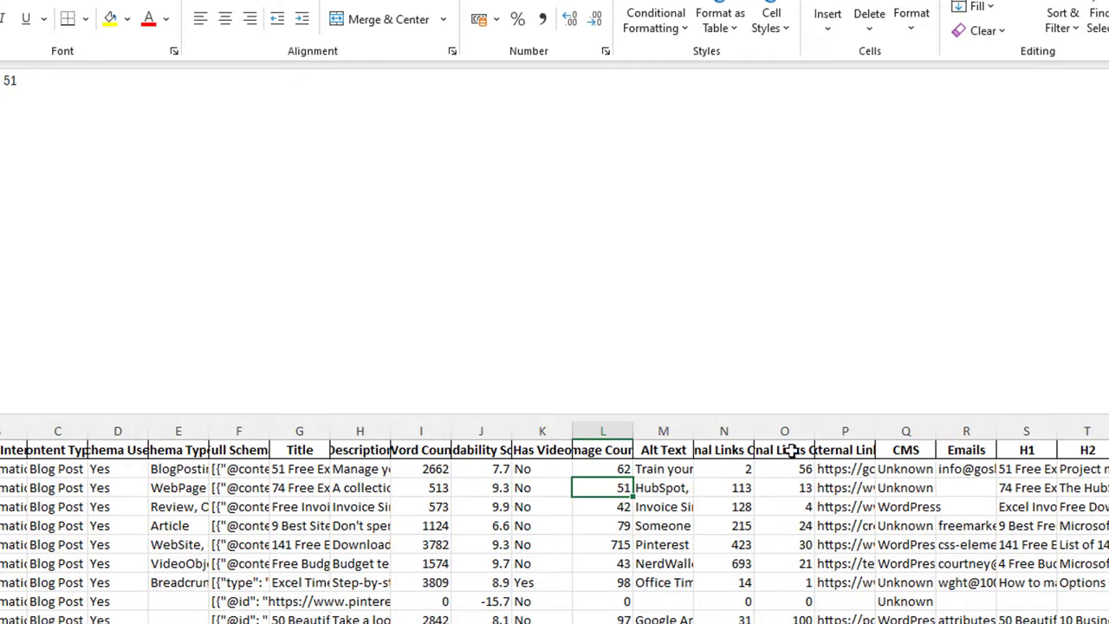
click(534, 450)
click(538, 466)
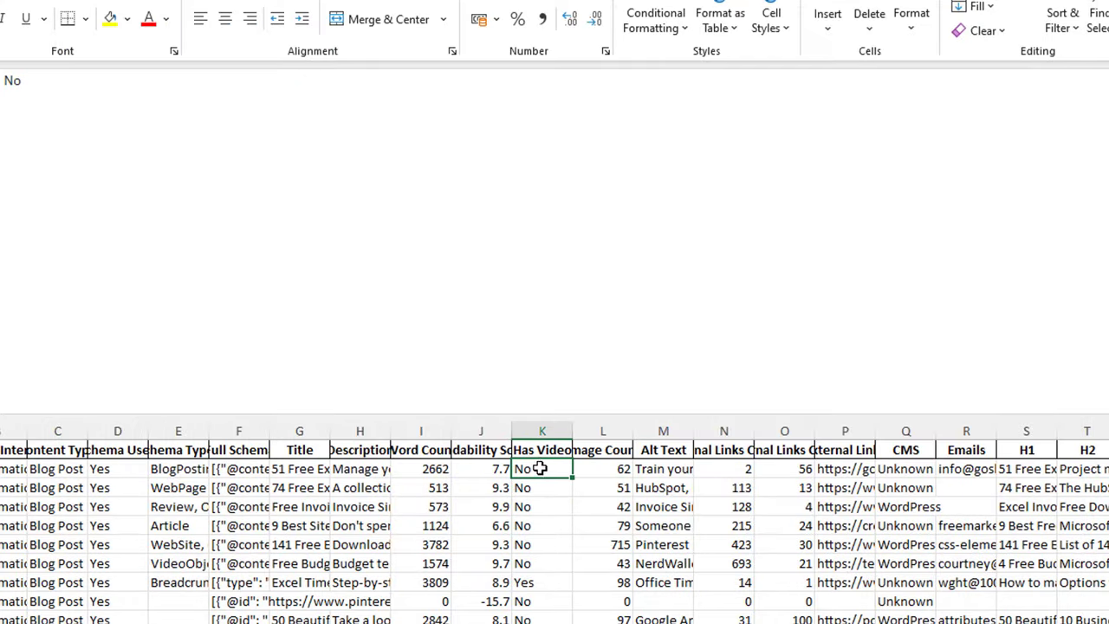
drag(539, 465, 539, 588)
click(537, 583)
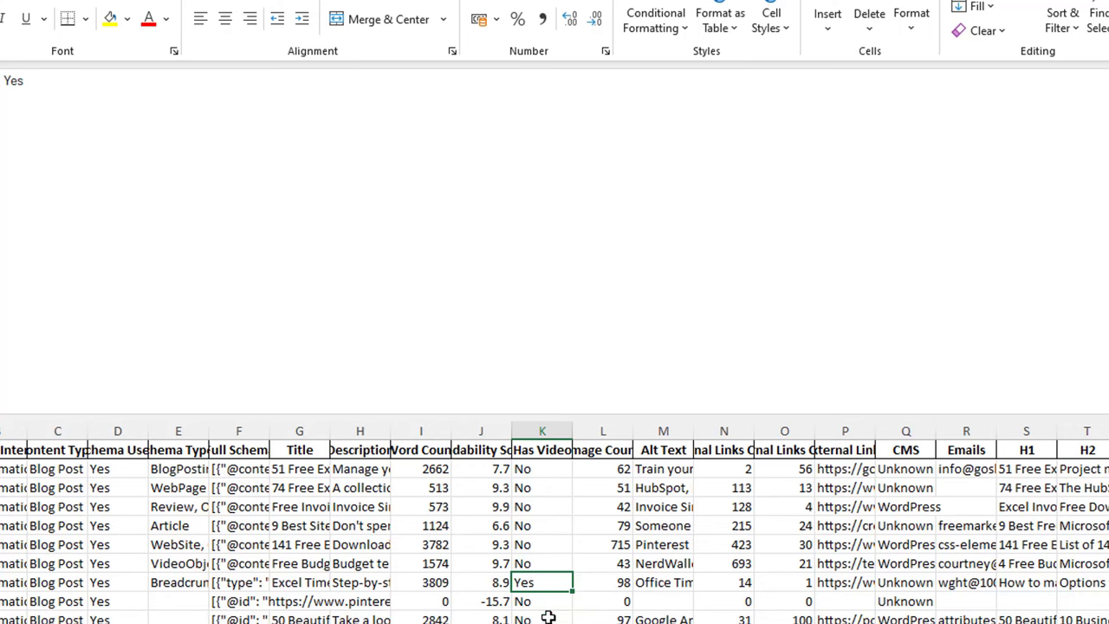
scroll(548, 616, down, 3)
scroll(549, 616, down, 5)
scroll(548, 615, up, 5)
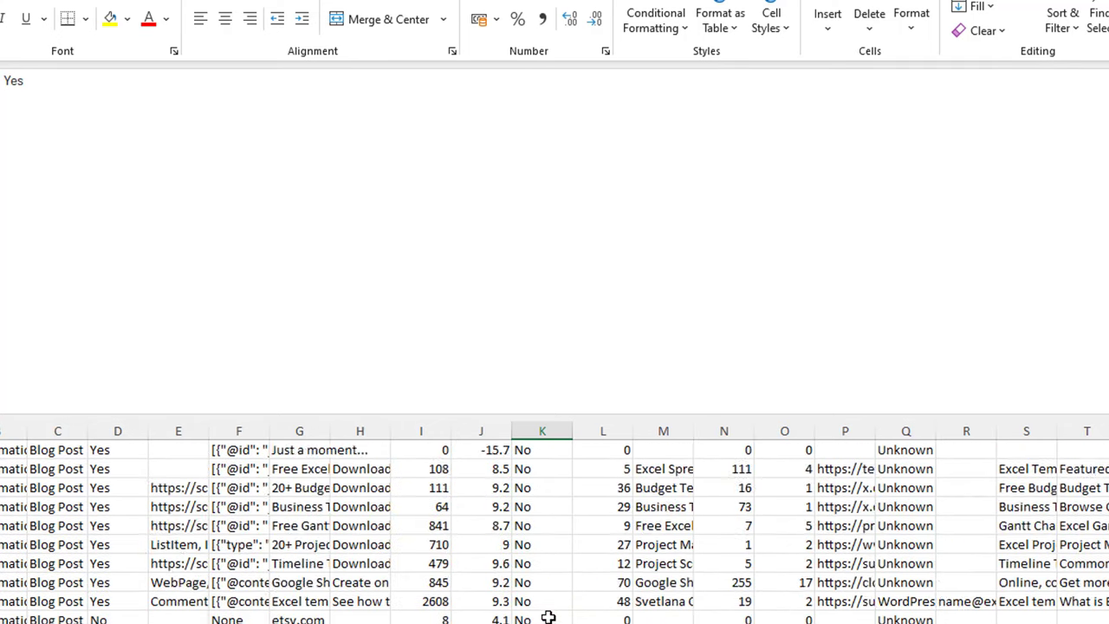
scroll(548, 616, up, 1)
click(483, 586)
click(559, 499)
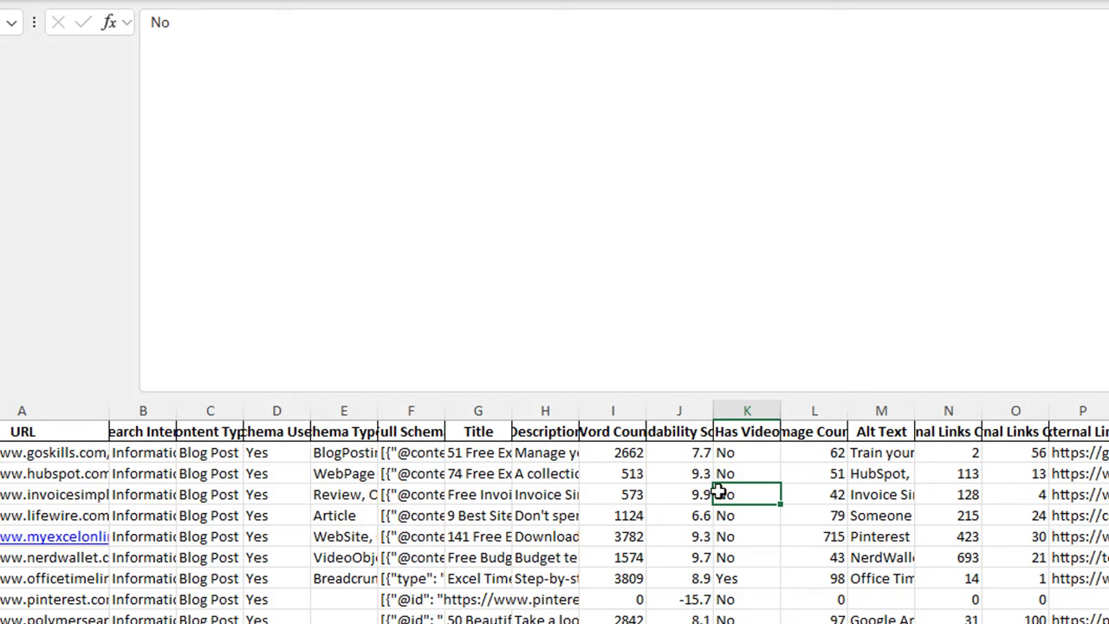
Compare the Has Video entries for the goskills.com and officetimeline pages with the first four image counts
click(745, 452)
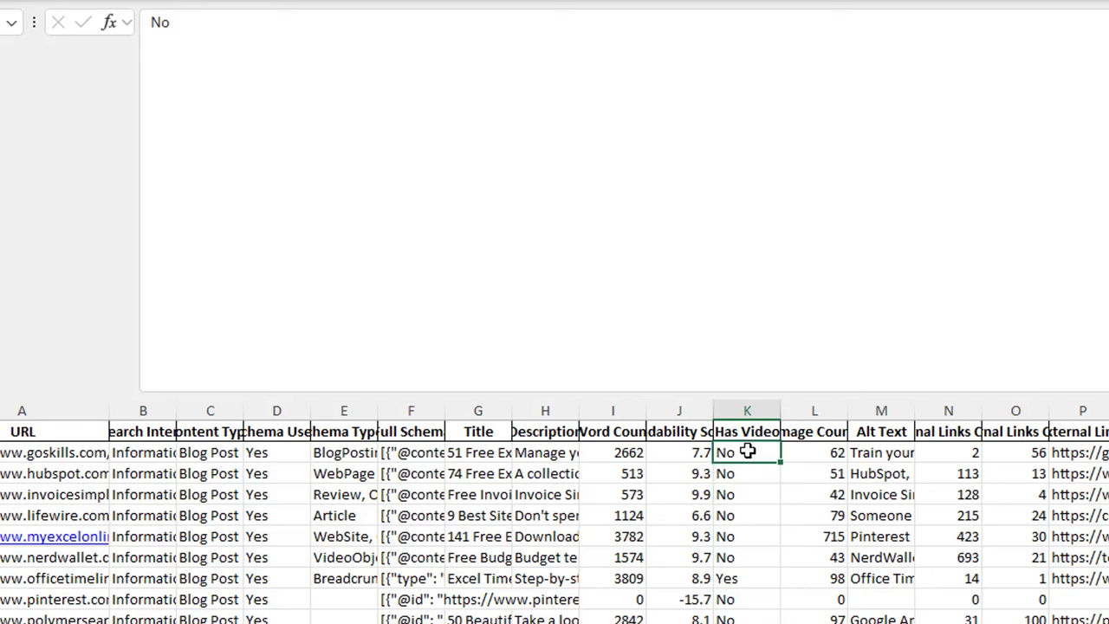
click(737, 577)
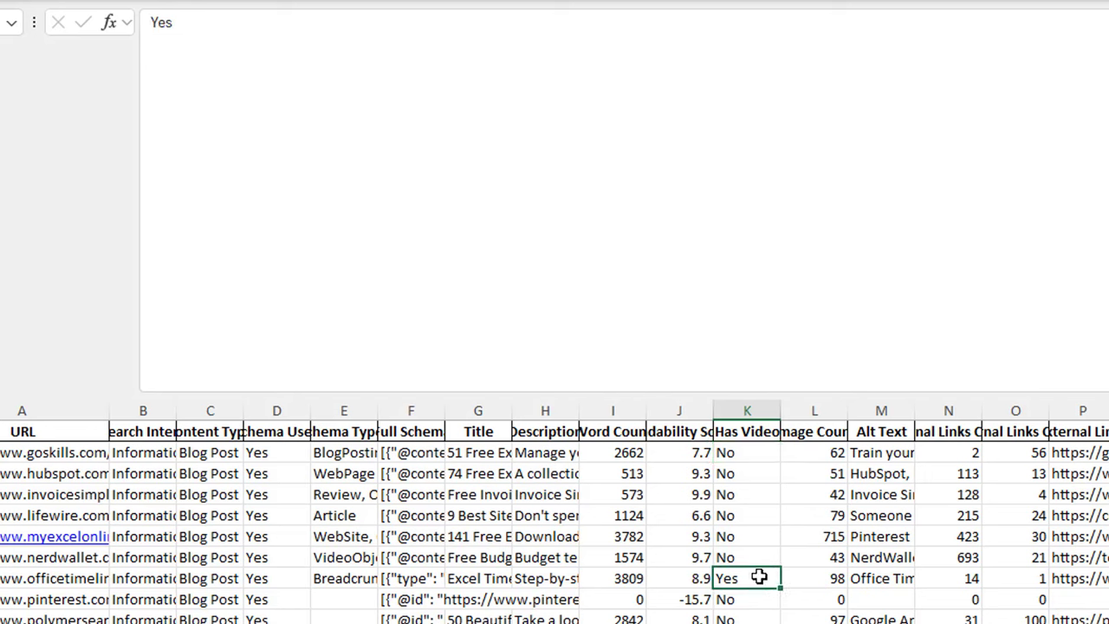
drag(809, 453, 801, 515)
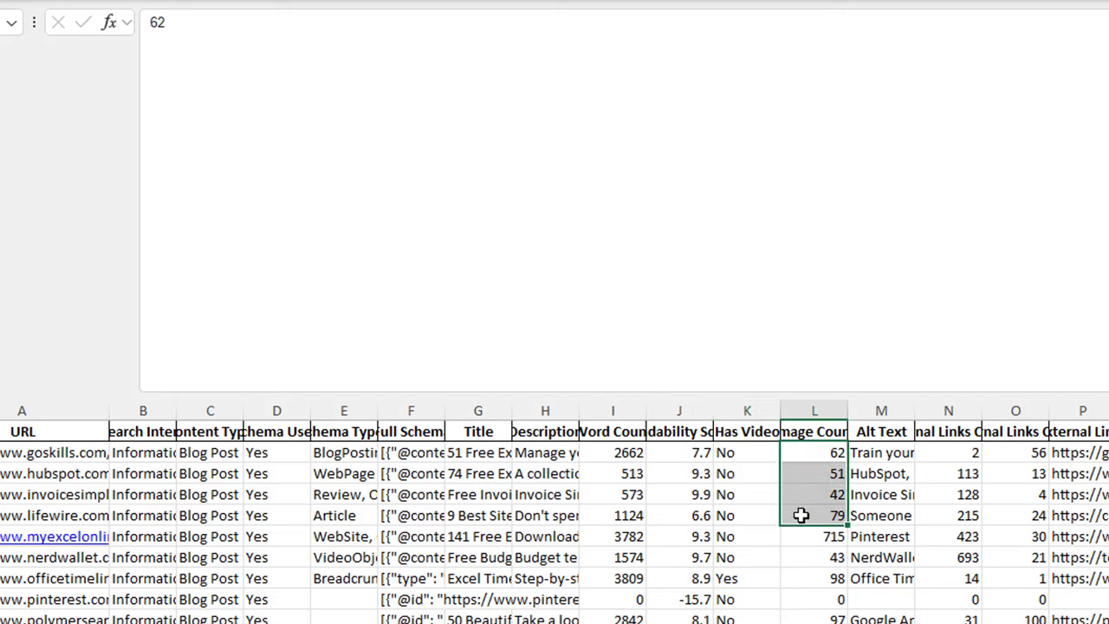
click(706, 453)
key(Right)
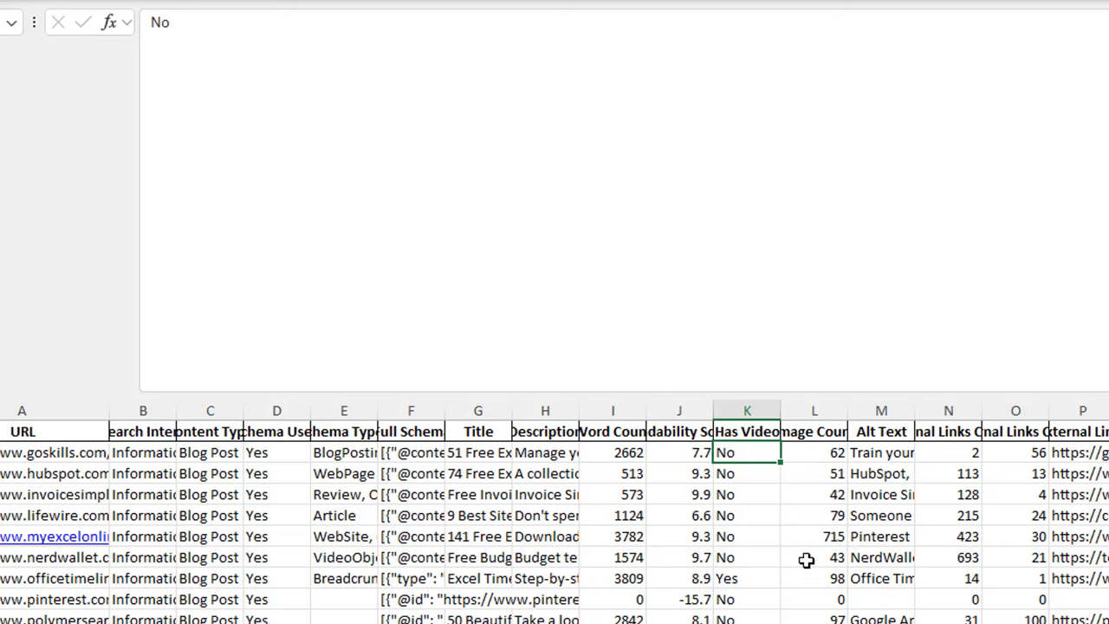
Return to the suggestions report in Notepad and highlight the average Flesch-Kincaid readability score line
click(825, 606)
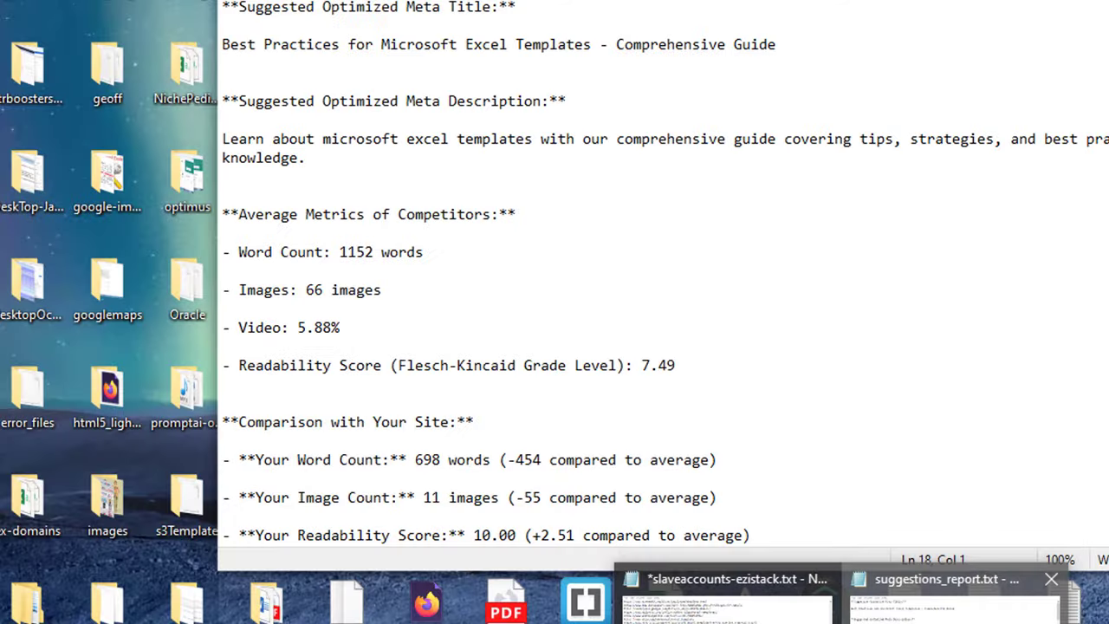
click(953, 598)
drag(279, 364, 391, 367)
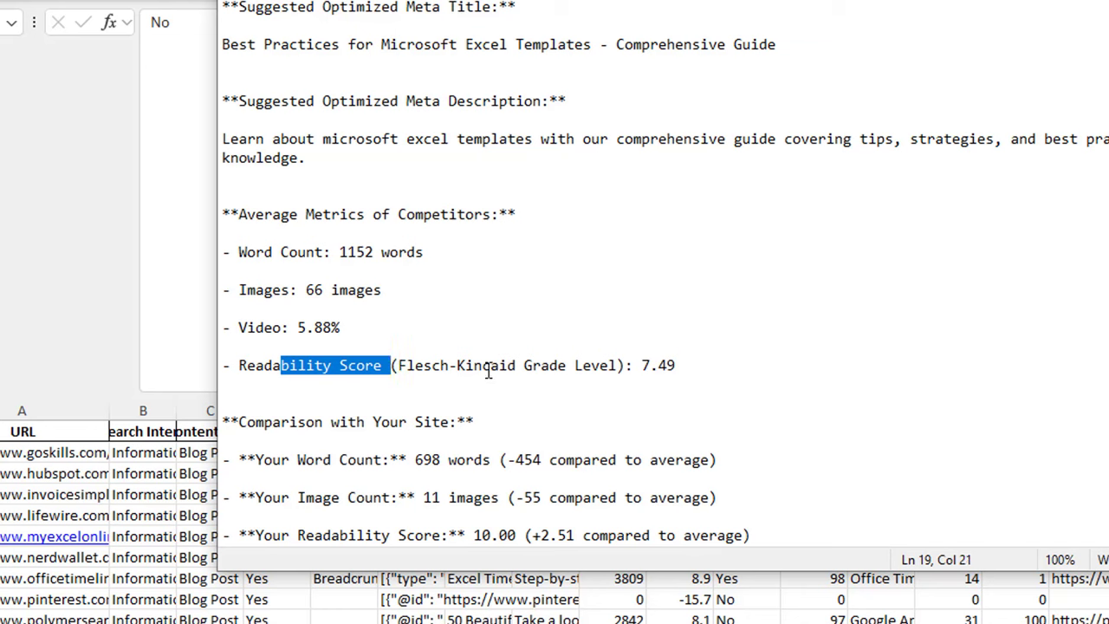
click(566, 366)
drag(642, 365, 254, 351)
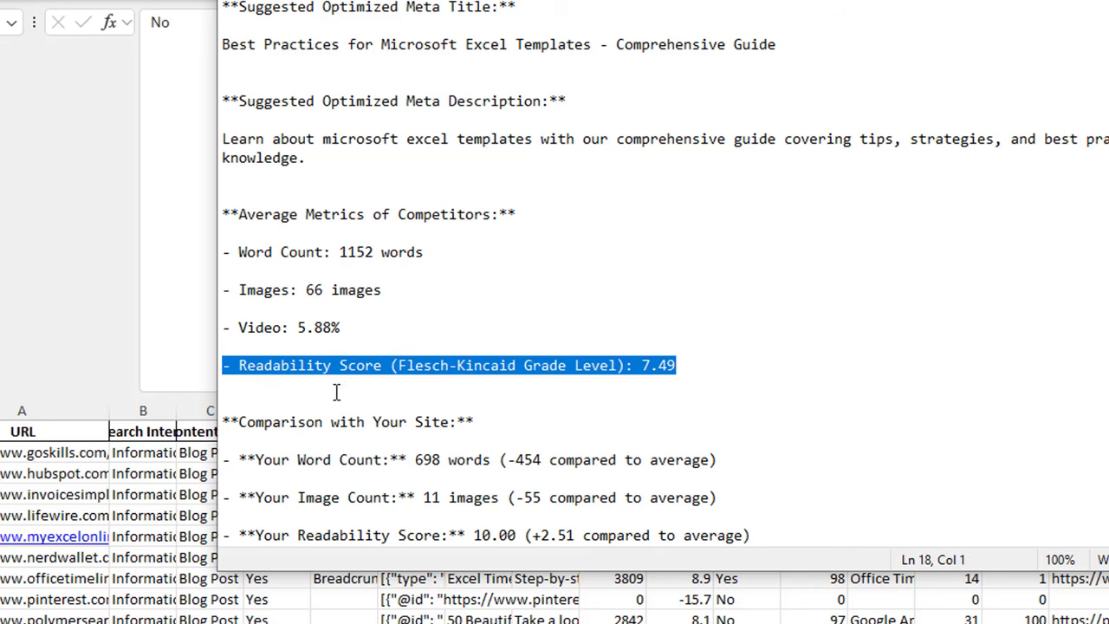
scroll(337, 394, down, 3)
click(635, 213)
drag(476, 195, 560, 195)
click(692, 183)
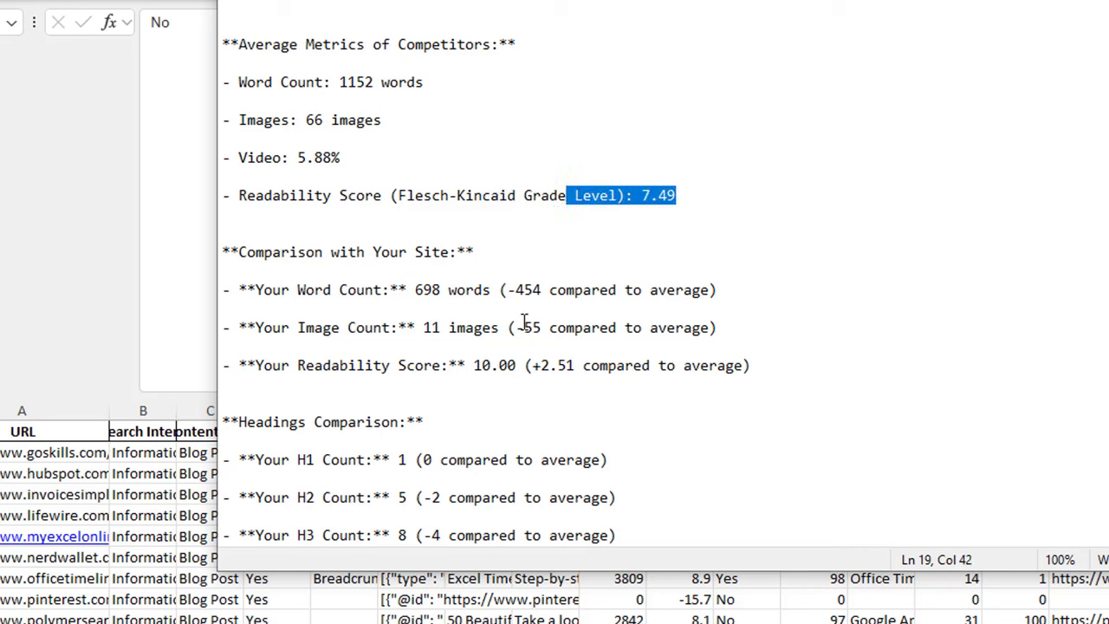
Examine the site's word count against the competitor average in the Comparison with Your Site section
click(307, 252)
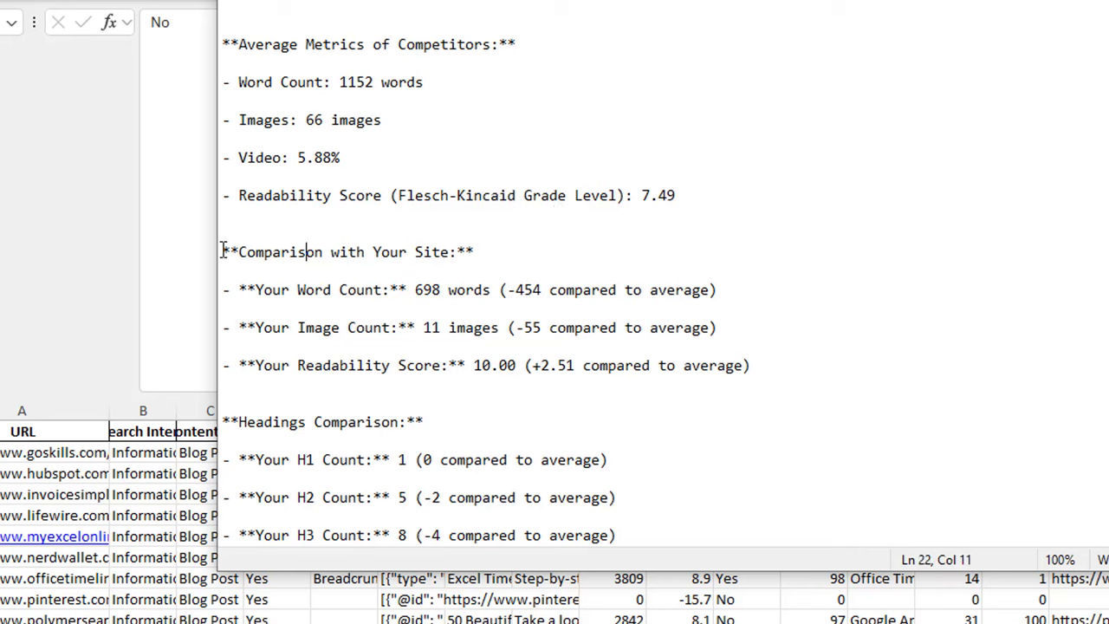
click(465, 252)
scroll(441, 367, down, 1)
click(255, 176)
click(340, 177)
click(464, 177)
drag(523, 176, 546, 177)
click(546, 177)
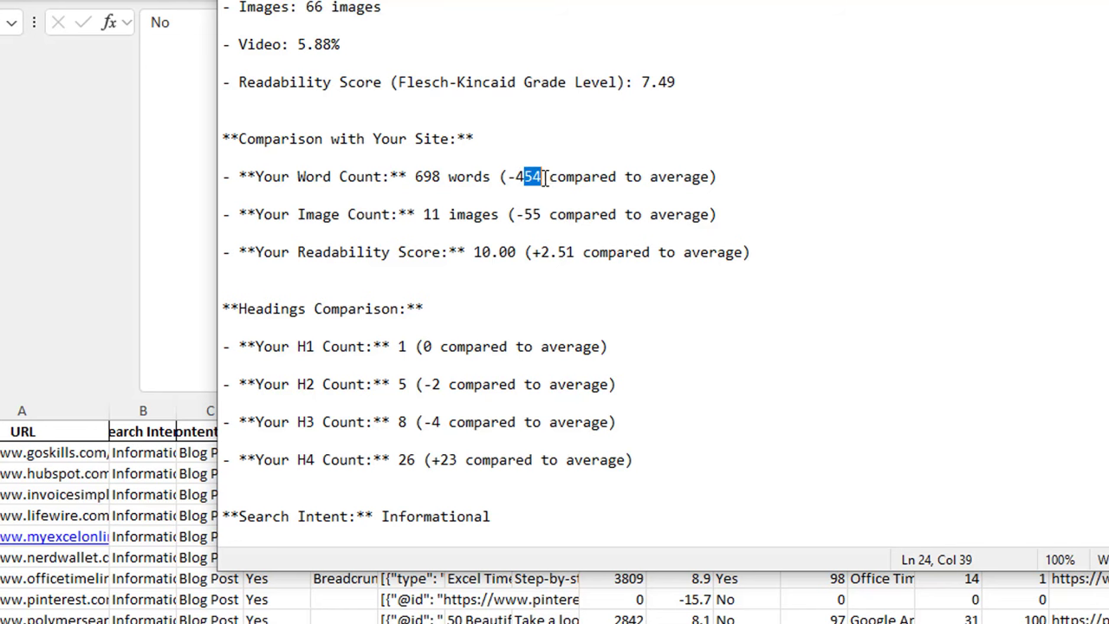
Examine the site's image count and readability score differences, highlighting the readability difference from the average
scroll(450, 141, up, 2)
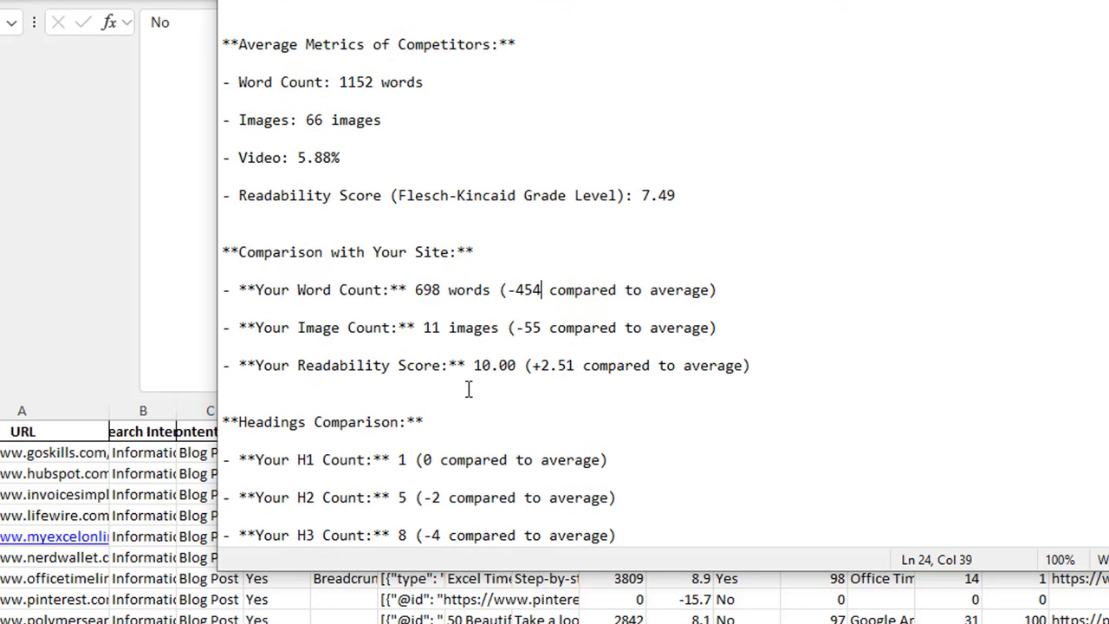
drag(436, 327, 722, 329)
click(509, 328)
click(719, 328)
drag(473, 366, 572, 368)
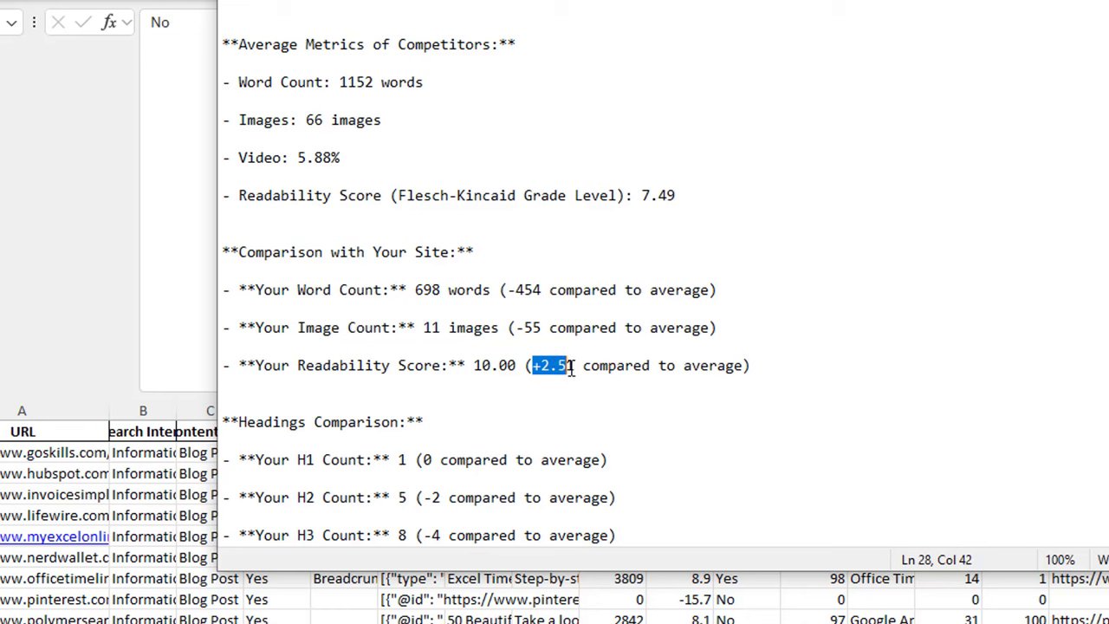
Examine the H1 and H2 counts against the competitor average in the Headings Comparison section
scroll(461, 373, down, 2)
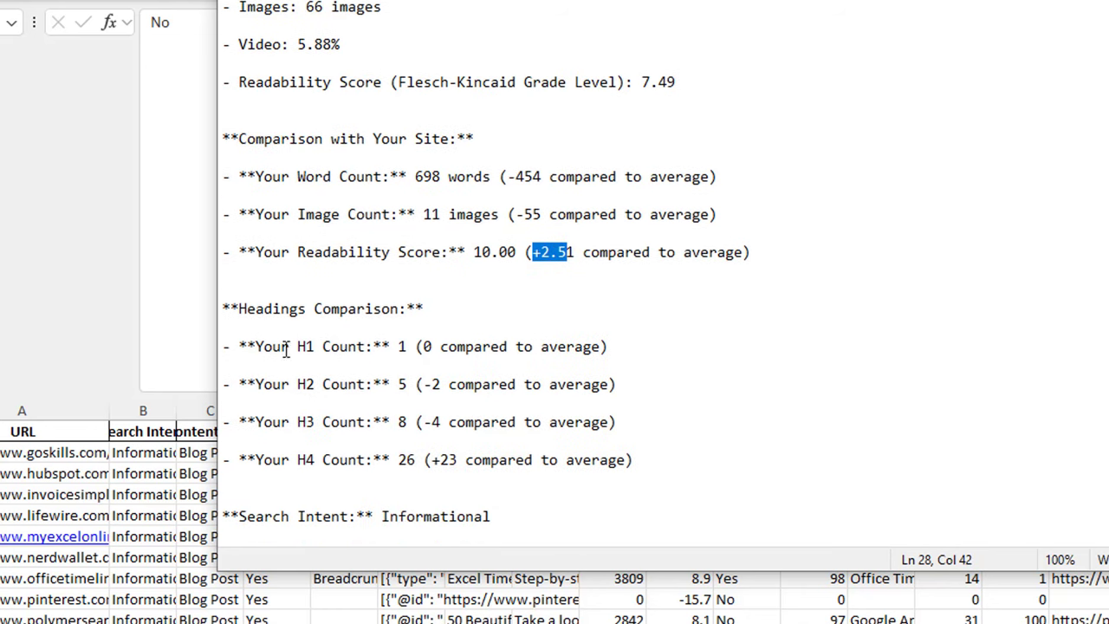
scroll(286, 342, down, 2)
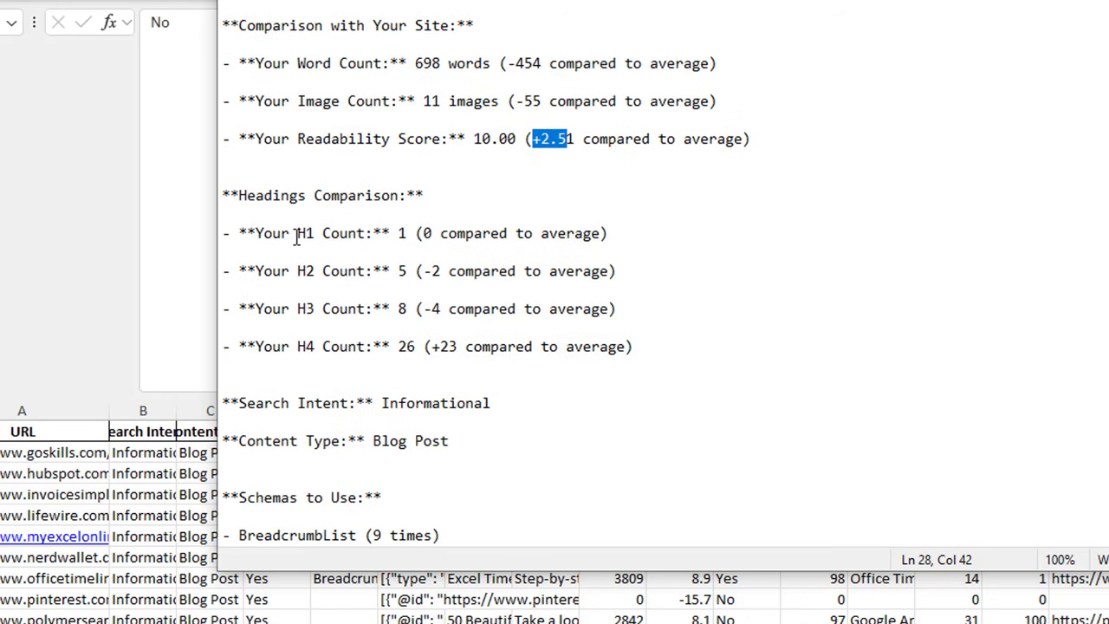
drag(395, 240, 508, 236)
click(448, 245)
drag(276, 271, 374, 271)
click(391, 270)
click(400, 271)
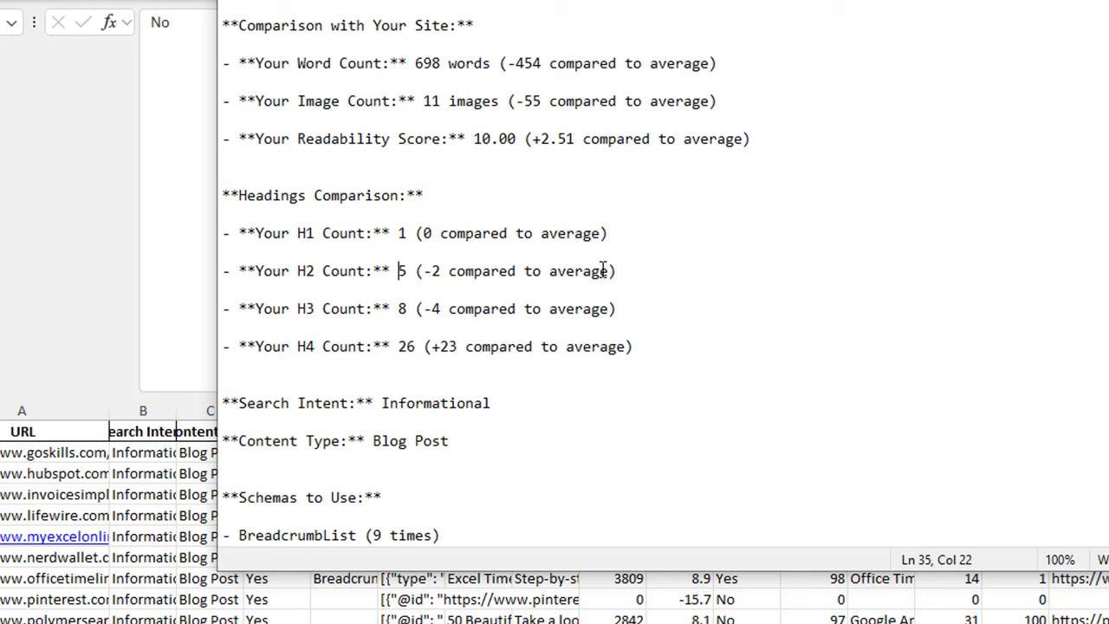
Examine the H3 and H4 counts against the average, highlighting the H4 difference and the list of heading counts
click(406, 309)
click(473, 309)
click(432, 310)
drag(398, 346, 585, 347)
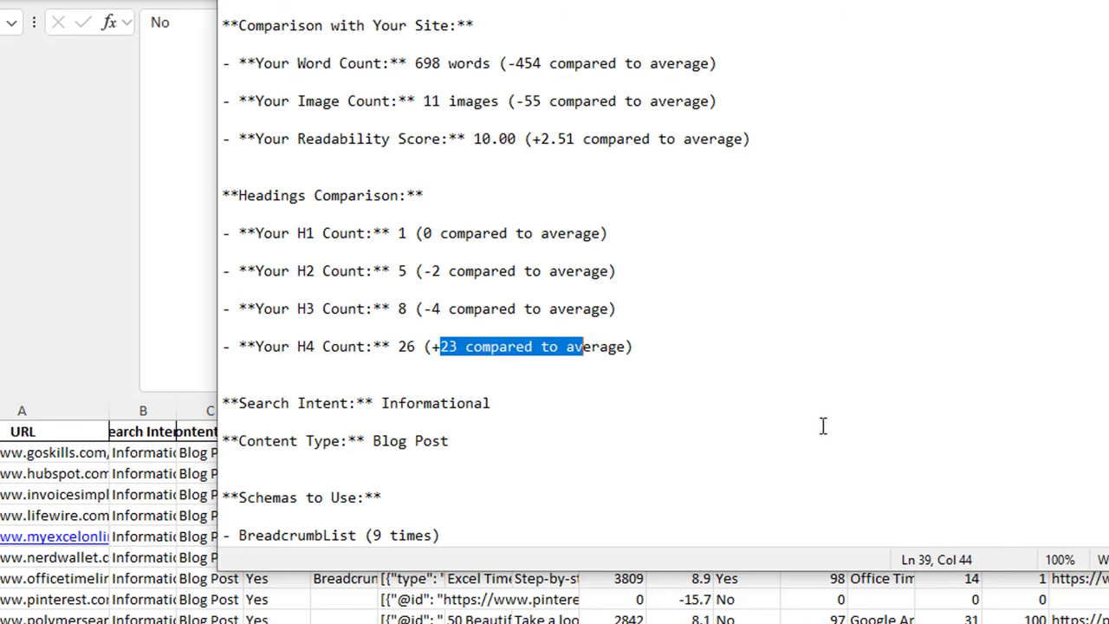
drag(685, 356, 251, 216)
click(364, 358)
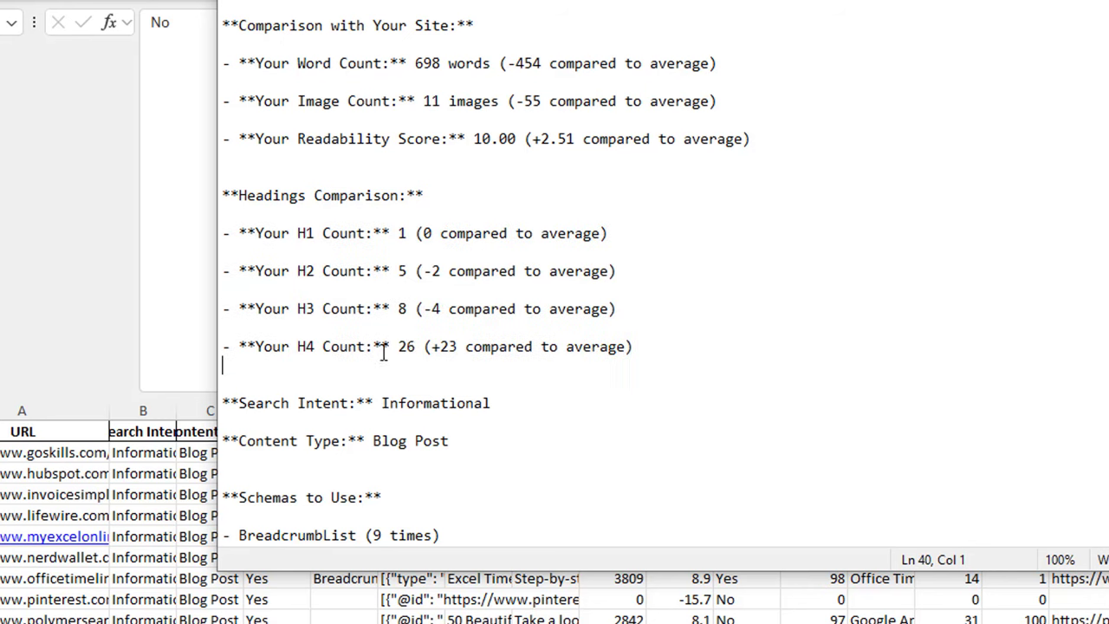
Review the site's H4 and H3 lines under Headings Comparison, highlighting each line and the whole block of heading counts
drag(424, 346, 232, 343)
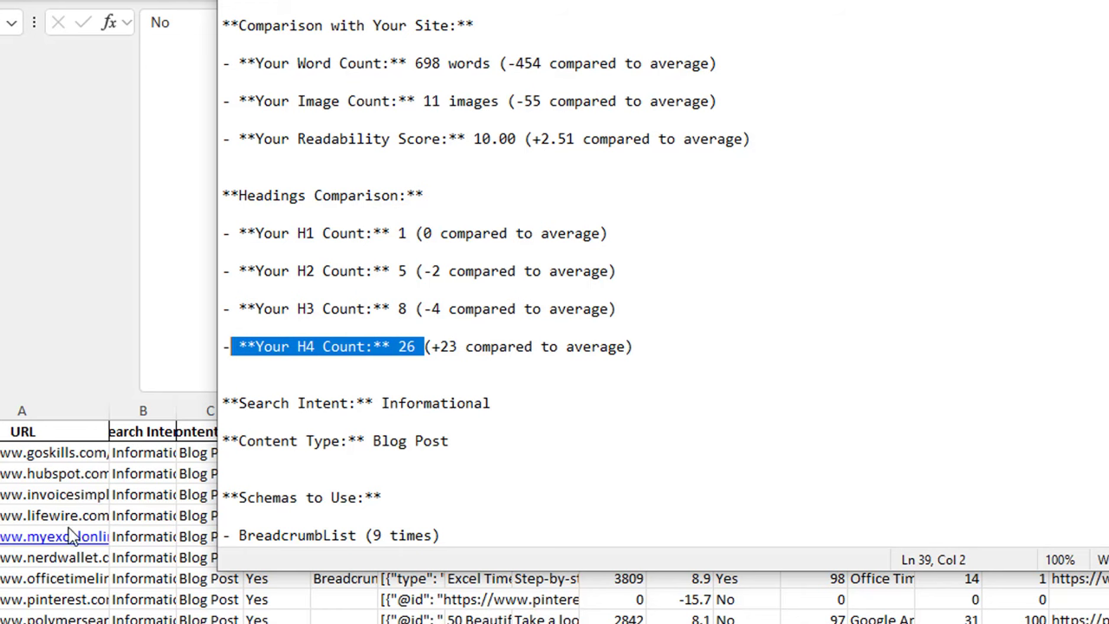
click(290, 347)
click(407, 346)
drag(297, 308, 423, 319)
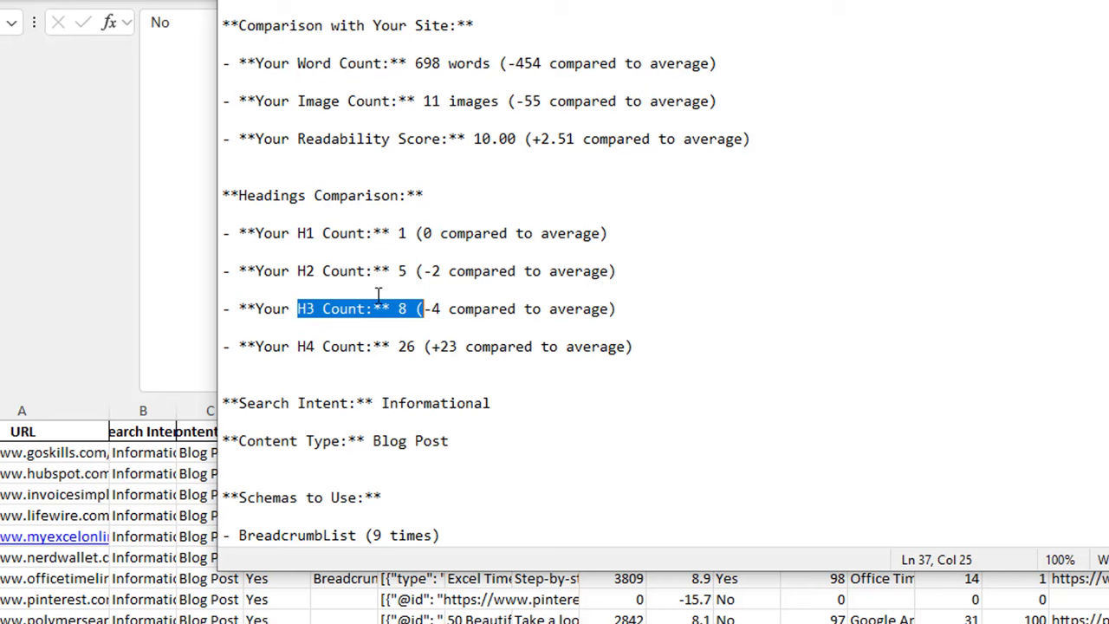
click(392, 312)
drag(645, 361, 223, 227)
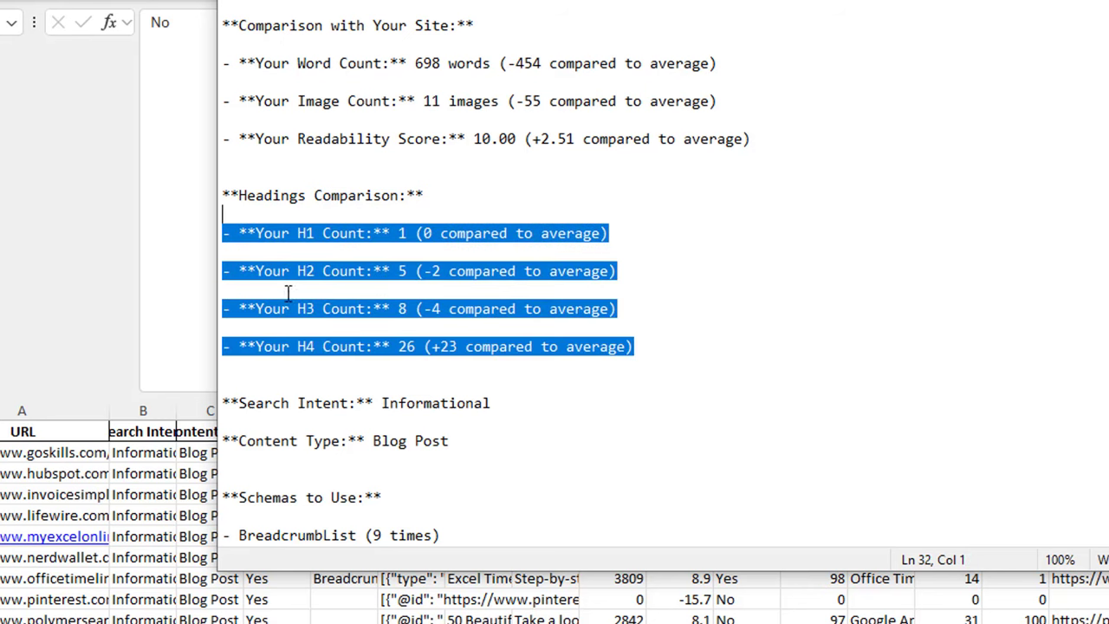
click(392, 365)
drag(414, 240, 581, 351)
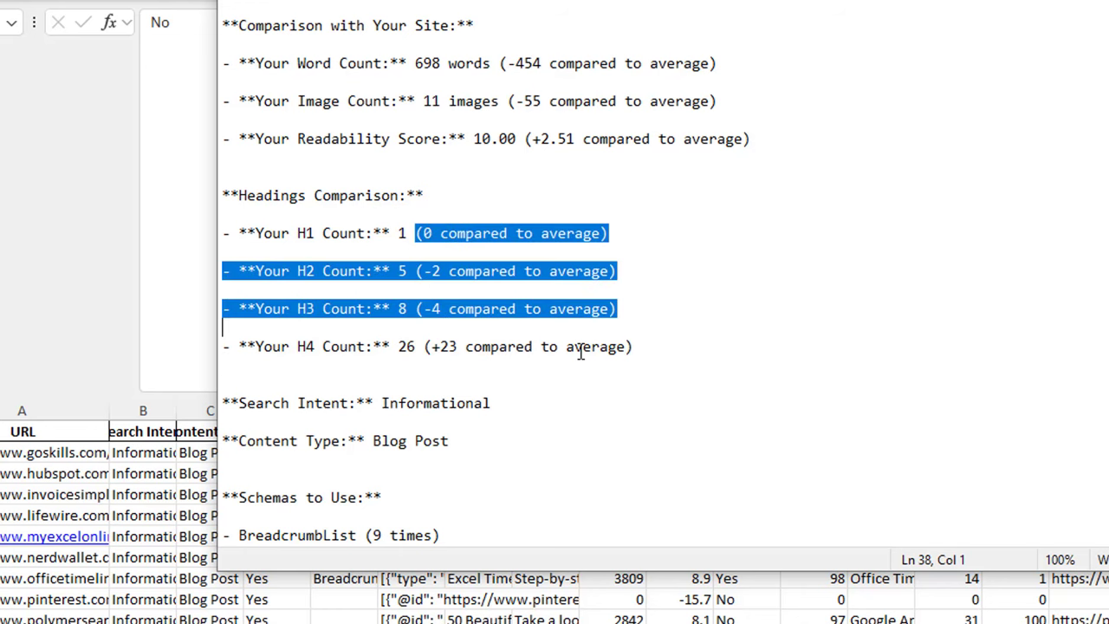
Examine the Search Intent and Content Type entries below the headings comparison
scroll(539, 439, down, 1)
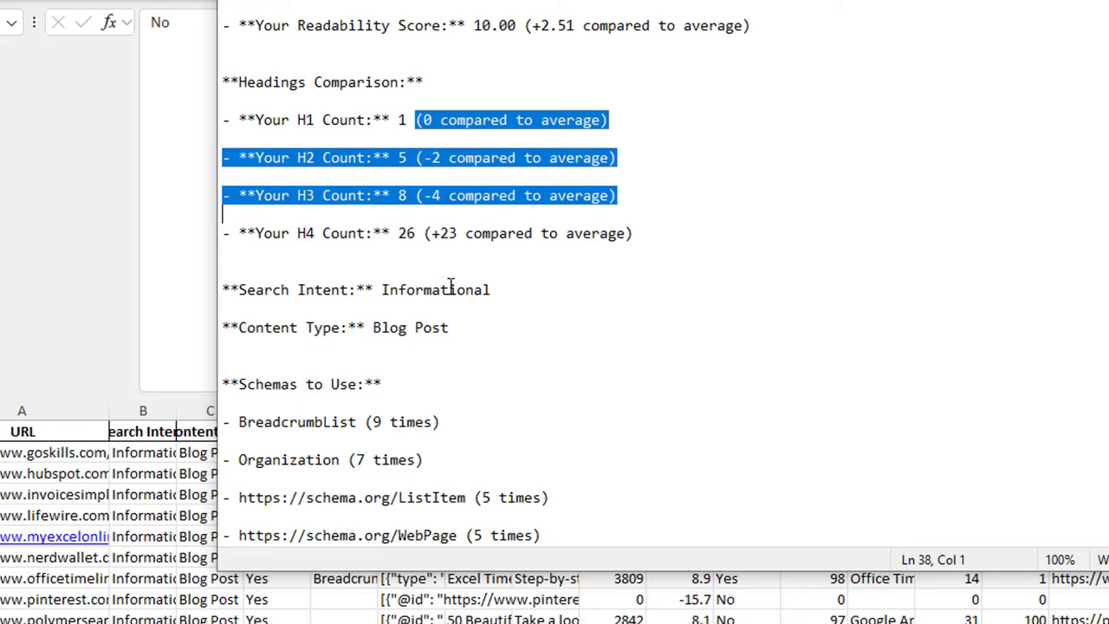
click(276, 332)
click(418, 326)
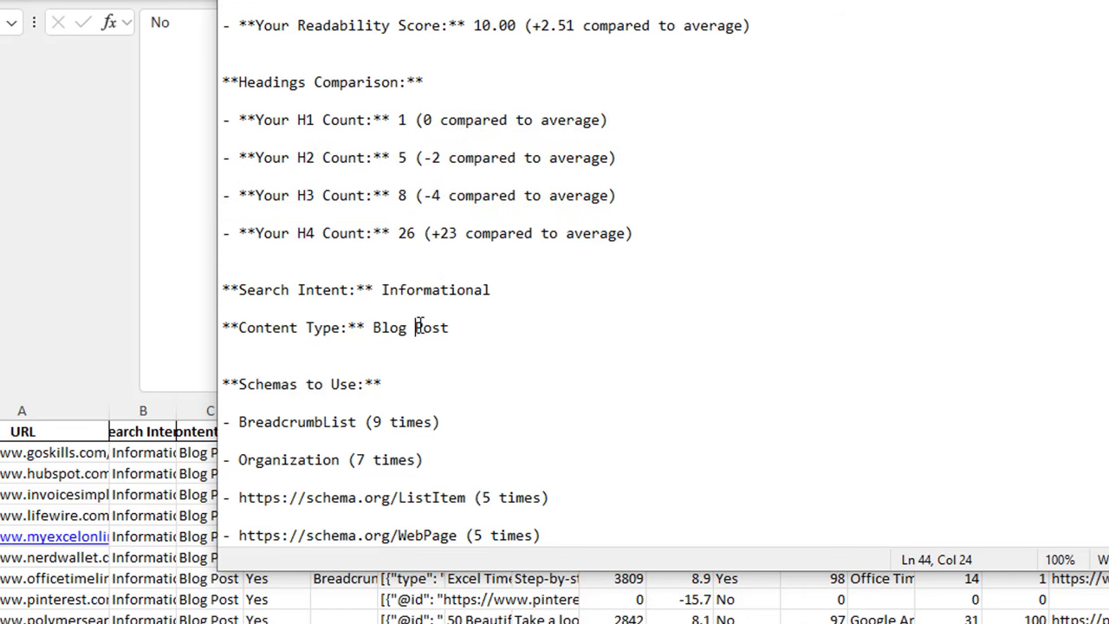
Examine the start of the Schemas to Use section, highlighting its heading and the BreadcrumbList entry
scroll(450, 389, down, 1)
drag(262, 271, 355, 286)
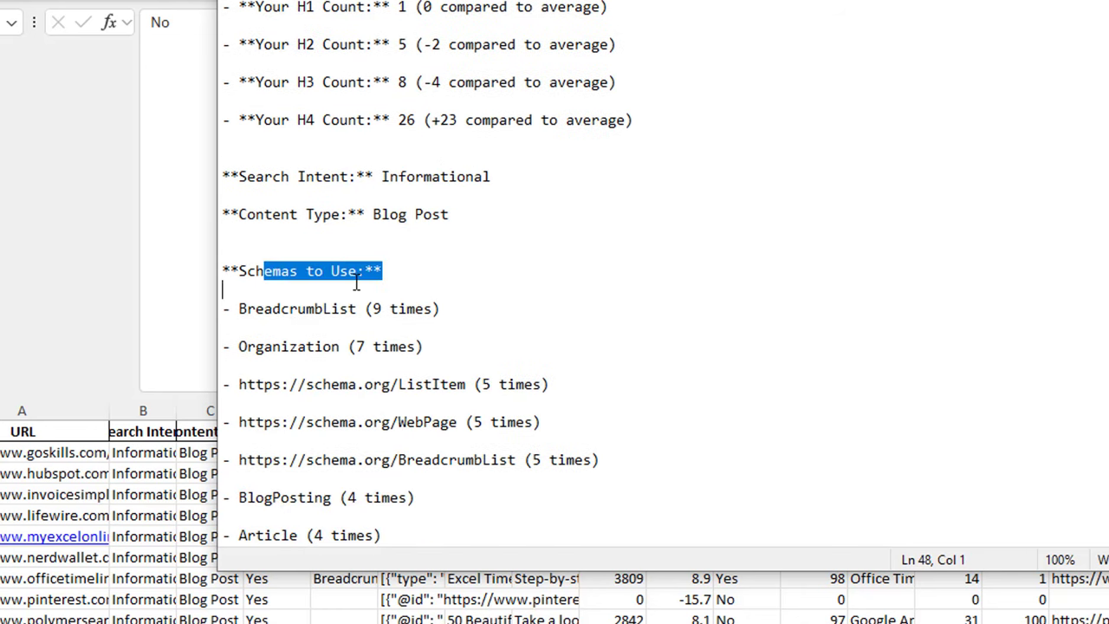
click(355, 286)
scroll(421, 407, down, 1)
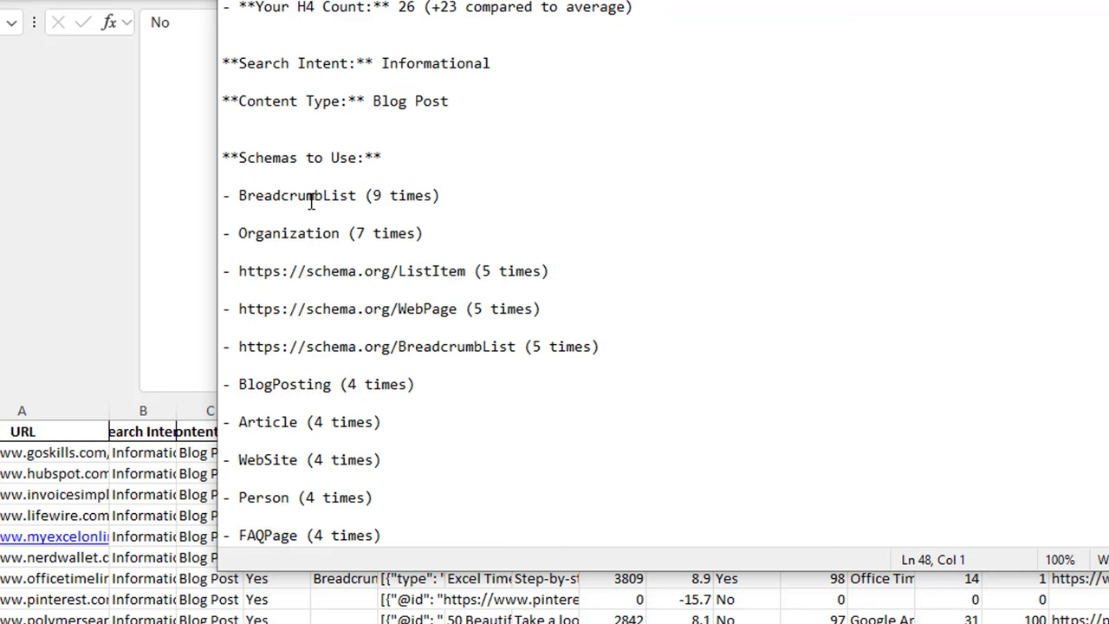
drag(272, 195, 354, 196)
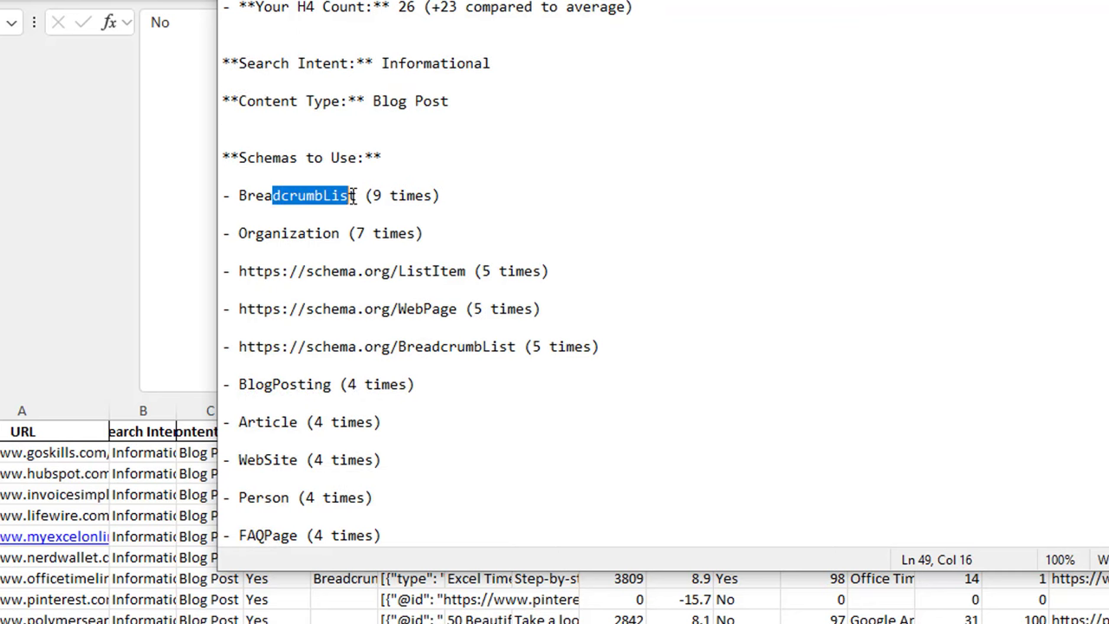
click(294, 217)
click(456, 271)
click(453, 322)
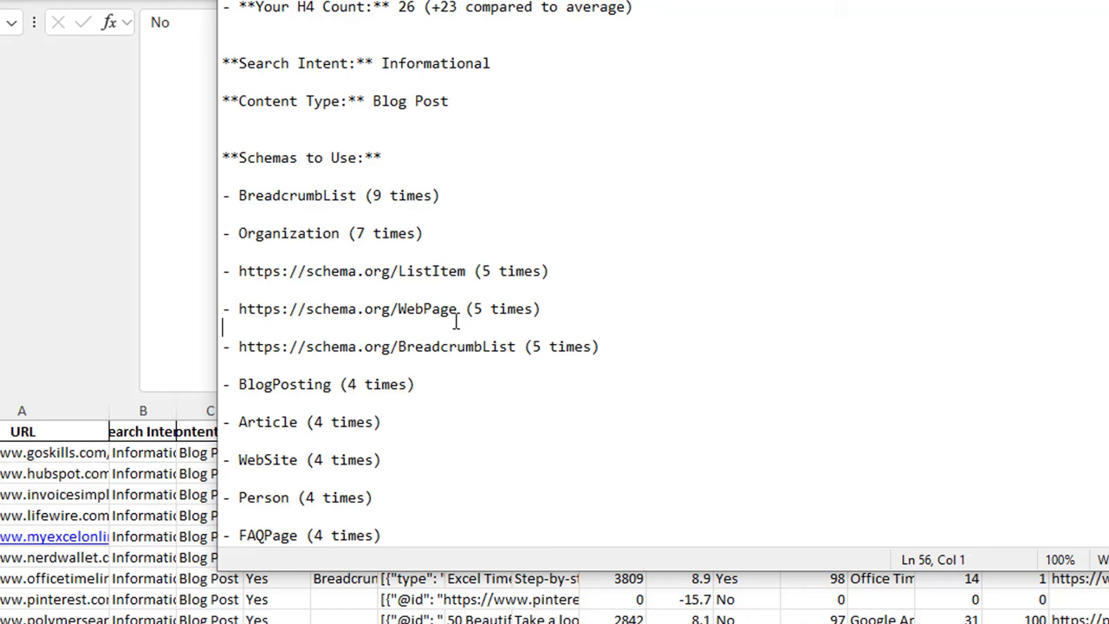
Read through the rest of the recommended schema types, from BlogPosting and Article down to SpreadsheetDigitalDocument
scroll(482, 425, down, 2)
scroll(294, 308, down, 6)
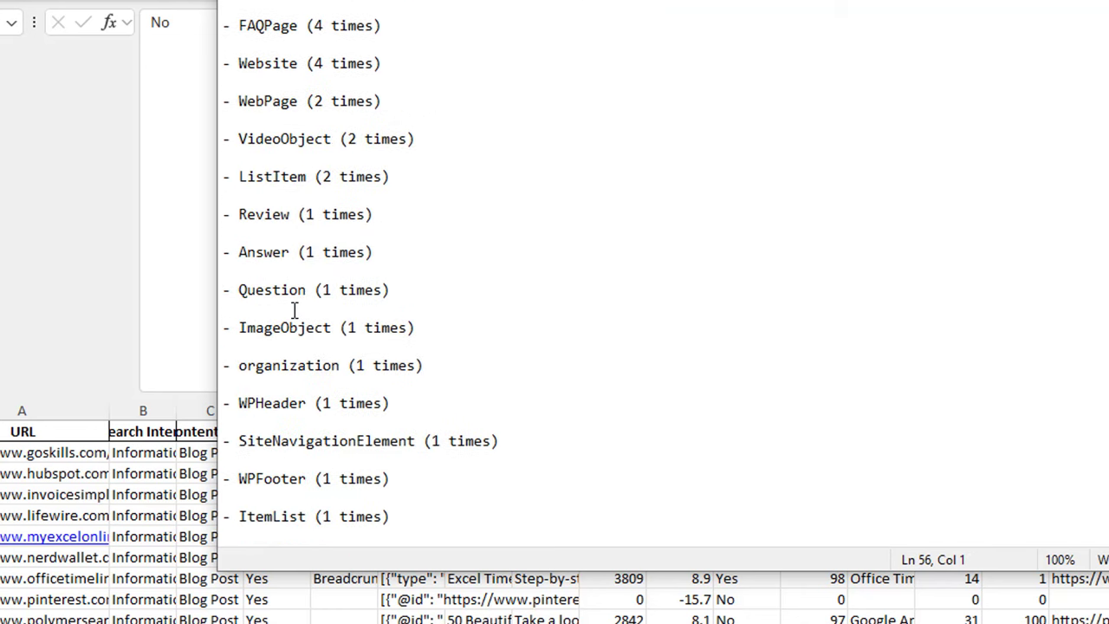
scroll(297, 307, up, 4)
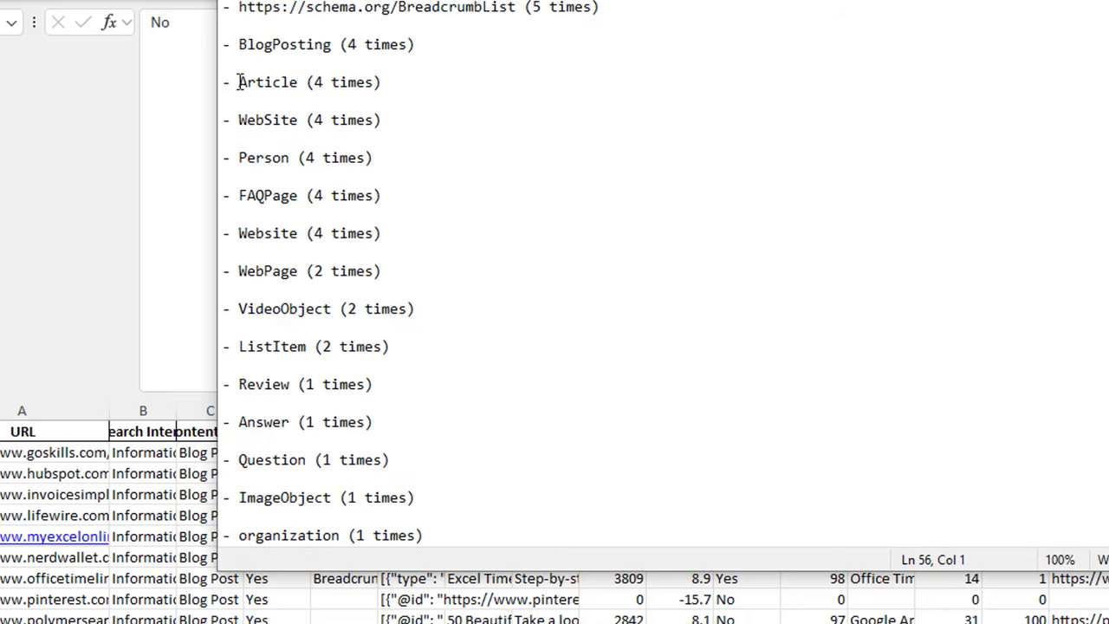
scroll(407, 414, down, 4)
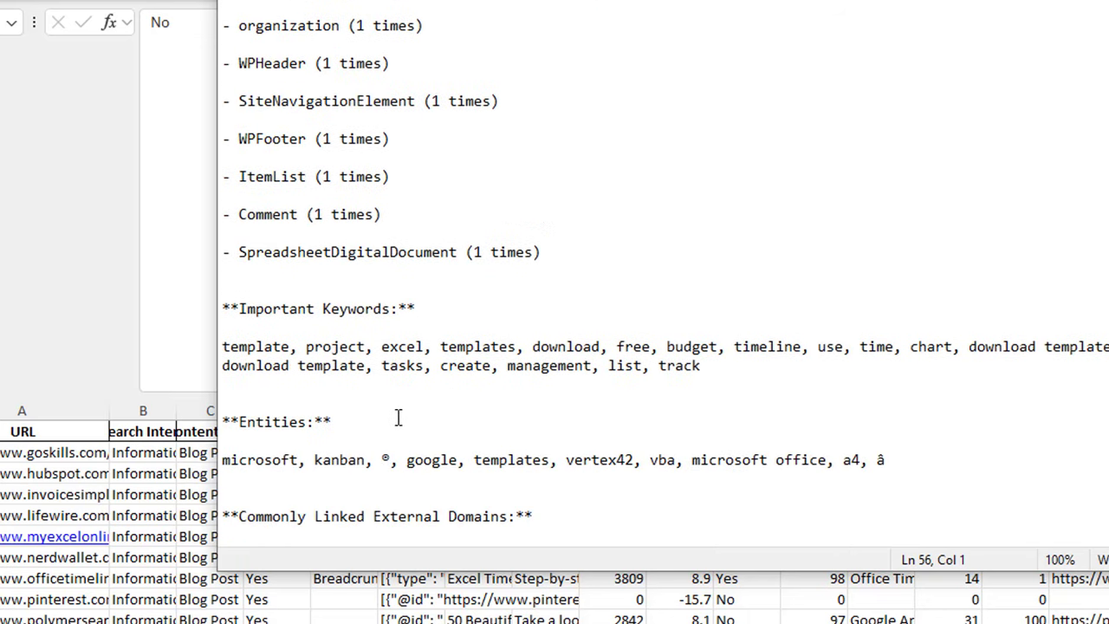
scroll(386, 402, up, 2)
click(363, 82)
drag(368, 271, 357, 271)
scroll(394, 398, down, 1)
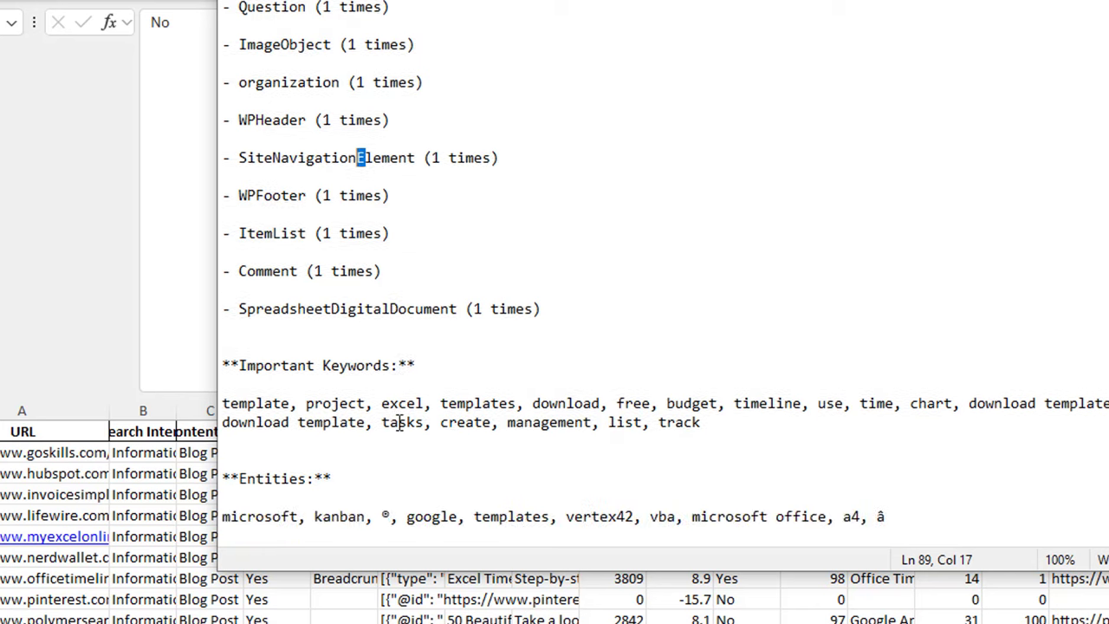
Examine the terms listed under Important Keywords and Entities in the suggestions report
scroll(399, 421, down, 1)
click(273, 250)
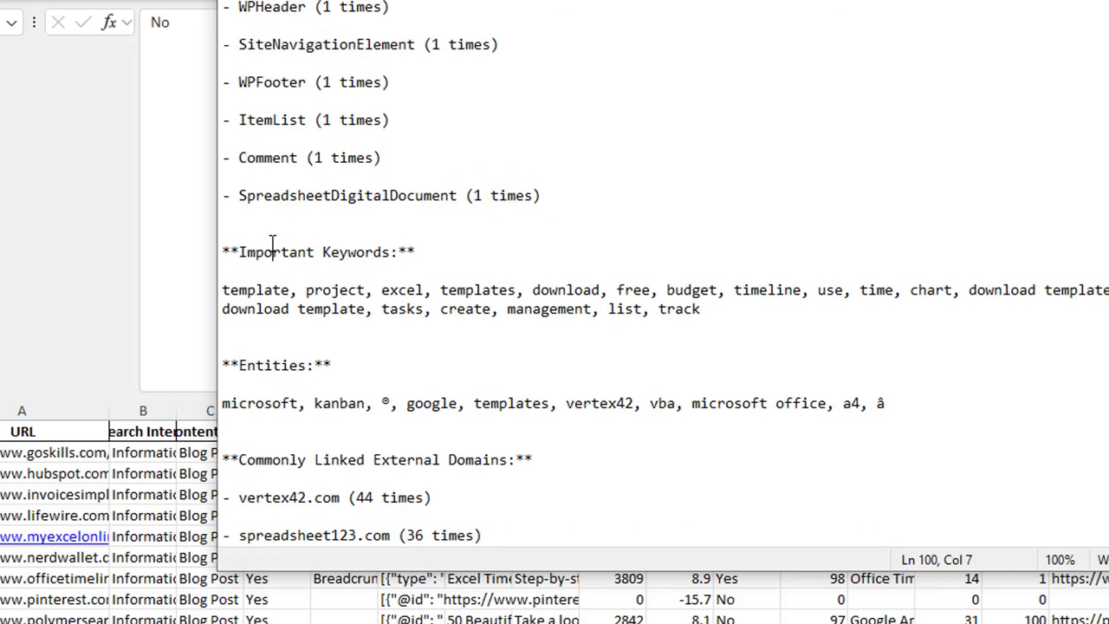
click(265, 293)
click(356, 291)
click(643, 310)
scroll(631, 444, down, 2)
click(294, 291)
click(581, 309)
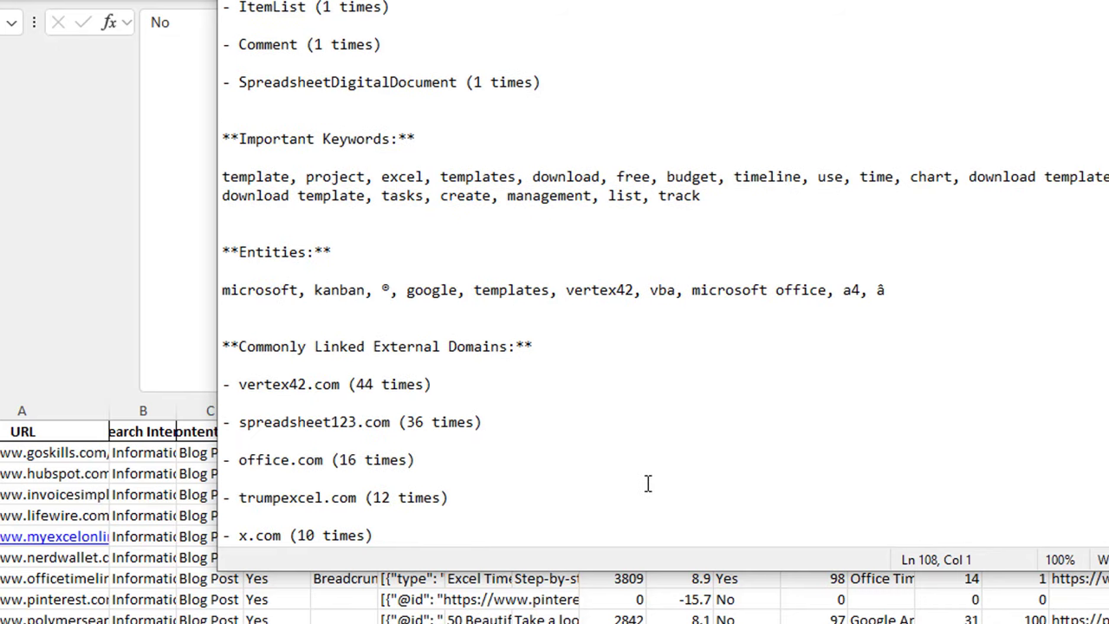
Examine the Commonly Linked External Domains section, highlighting vertex42.com and checking how often it is linked
scroll(648, 484, down, 2)
click(257, 231)
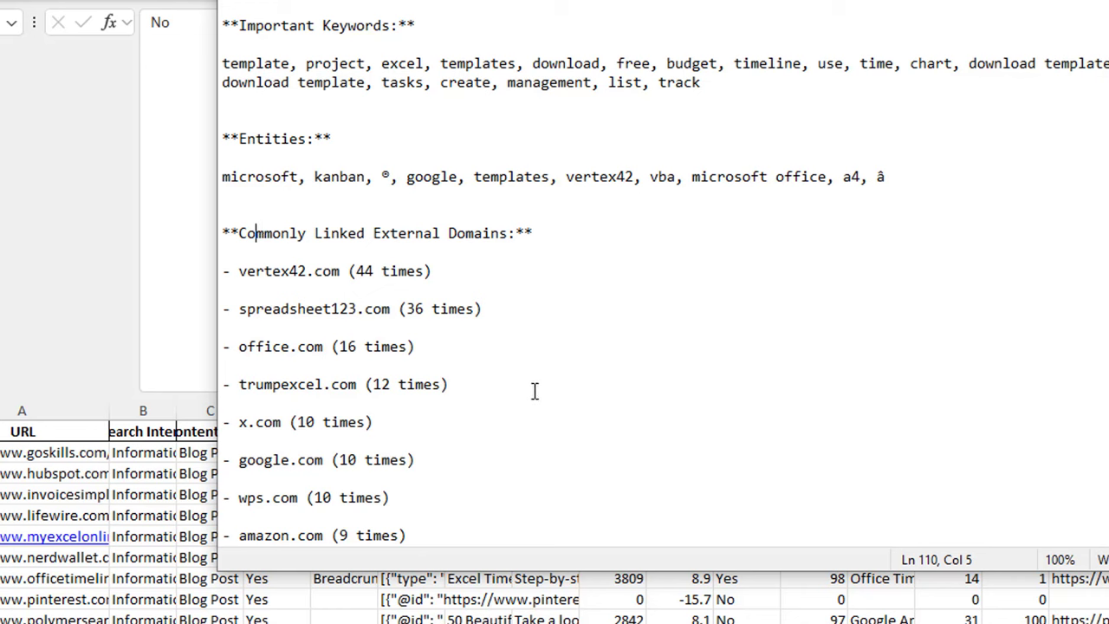
drag(237, 272, 332, 283)
click(366, 270)
click(439, 268)
click(293, 279)
scroll(455, 411, down, 1)
click(228, 229)
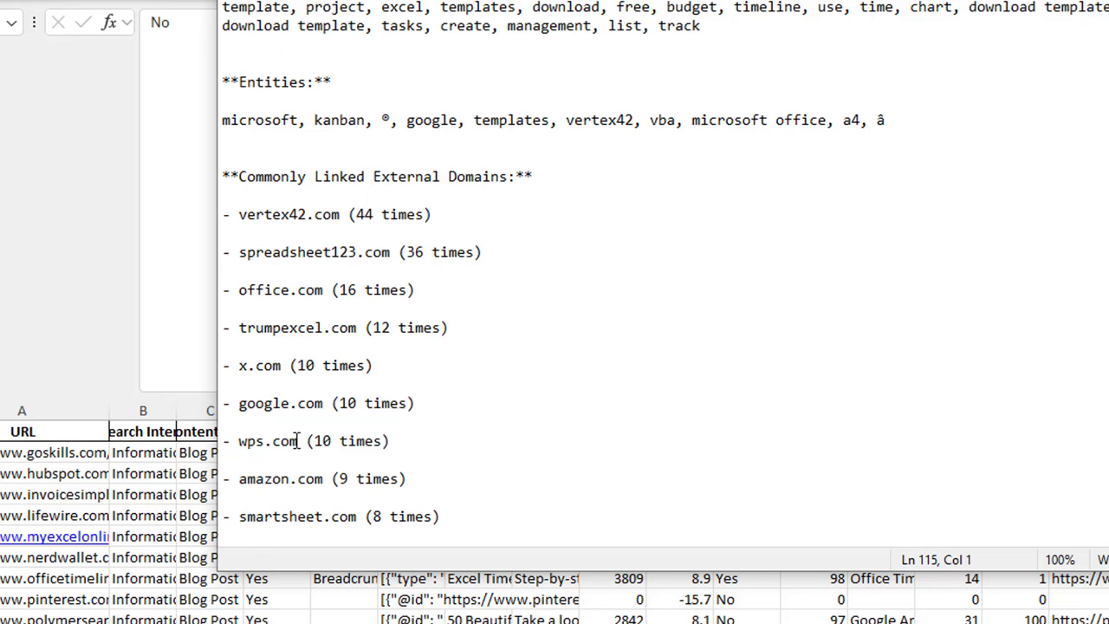
Examine the Commonly Linked External URLs section, highlighting the heading and the x.com/Vertex42, cloudonair.withgoogle.com and goskills.typeform.com links
scroll(340, 483, down, 5)
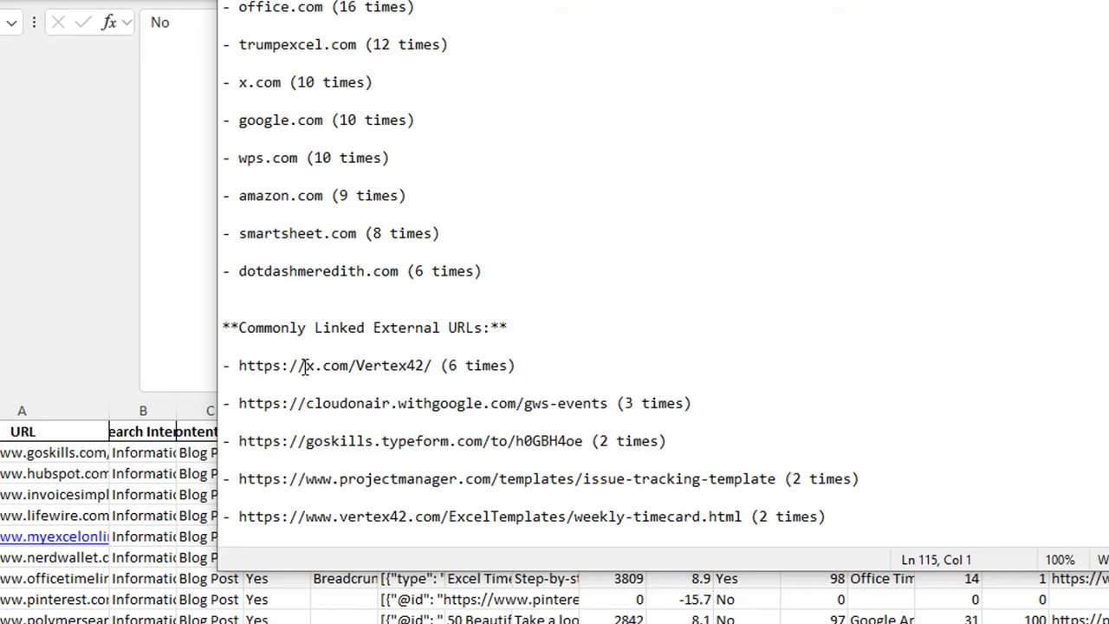
drag(254, 328, 495, 342)
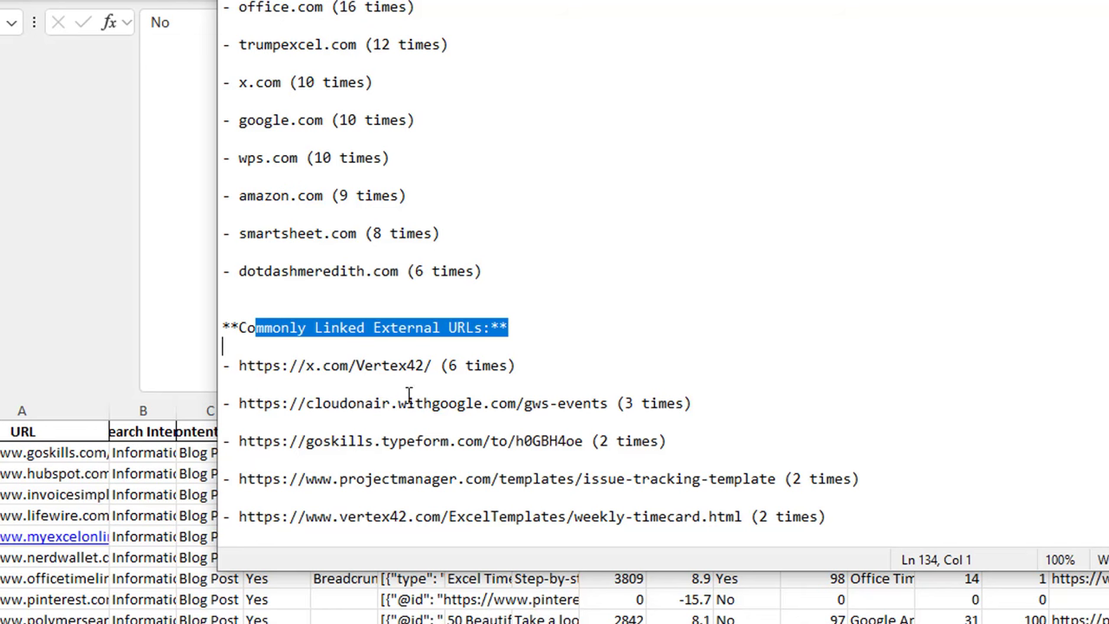
scroll(283, 357, down, 1)
drag(257, 252, 436, 252)
click(482, 252)
drag(248, 290, 586, 291)
click(635, 291)
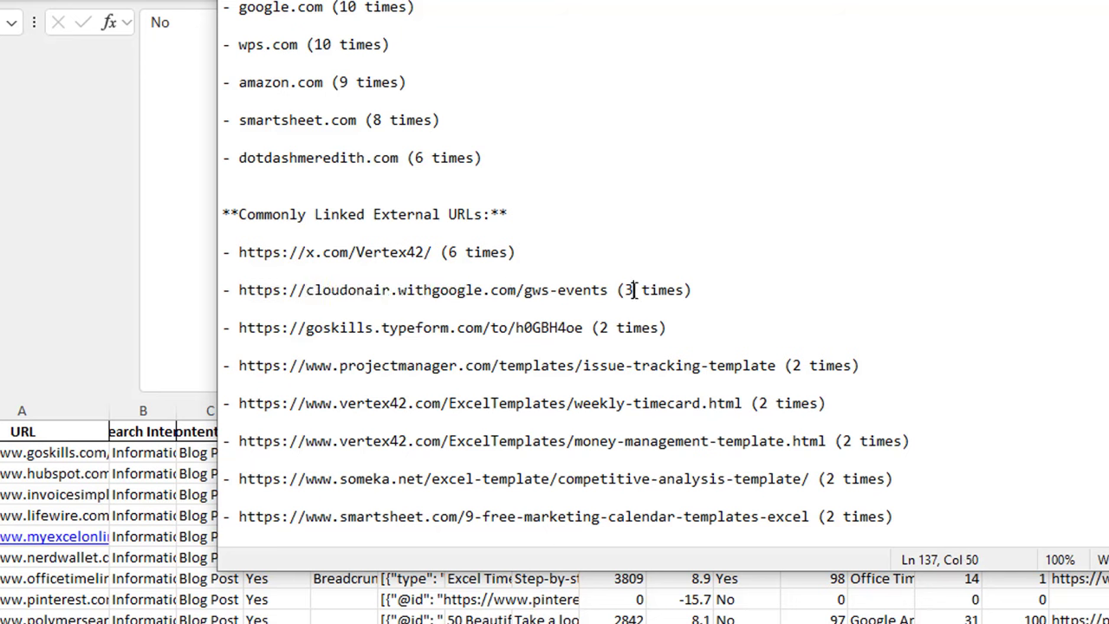
drag(291, 328, 551, 333)
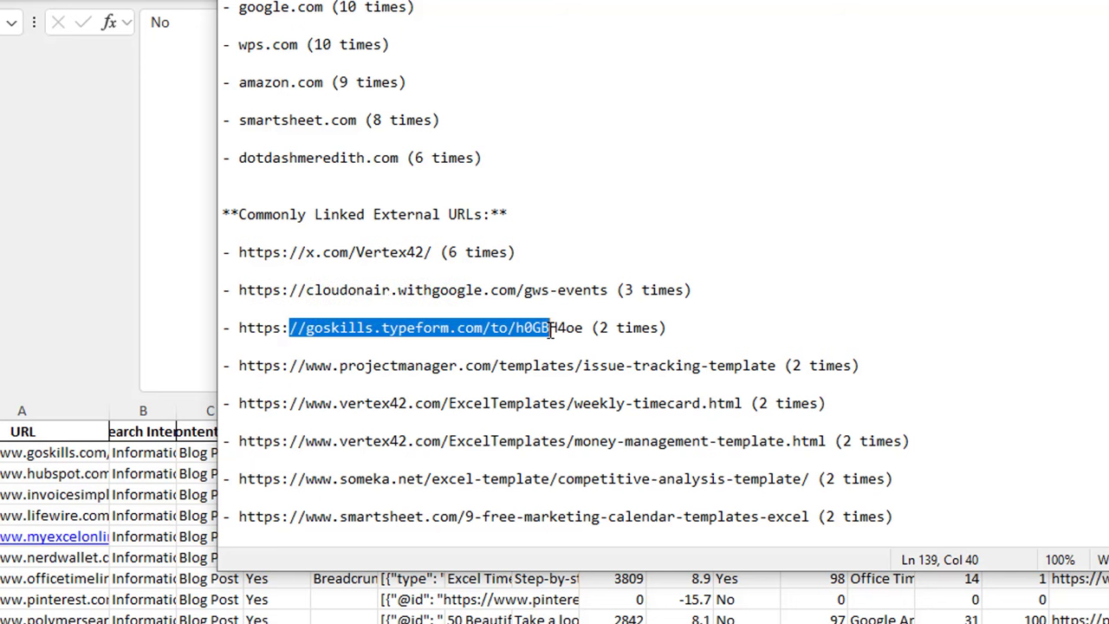
click(625, 327)
scroll(408, 439, down, 3)
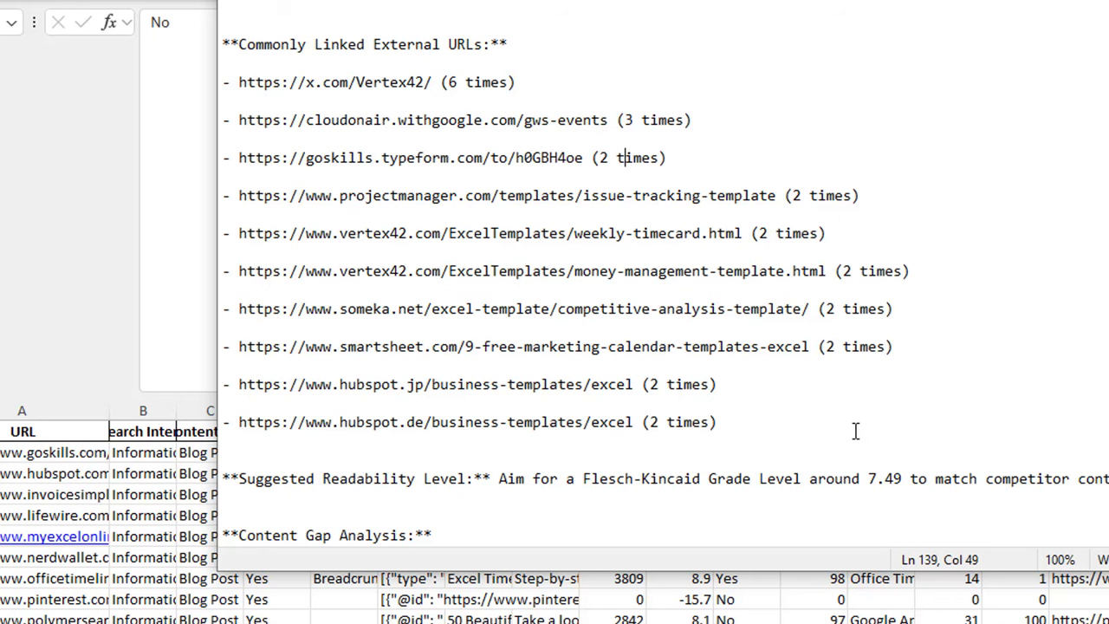
Read the Suggested Readability Level, Content Gap Analysis and Keyword Difficulty Score sections, highlighting the last two
scroll(855, 430, down, 1)
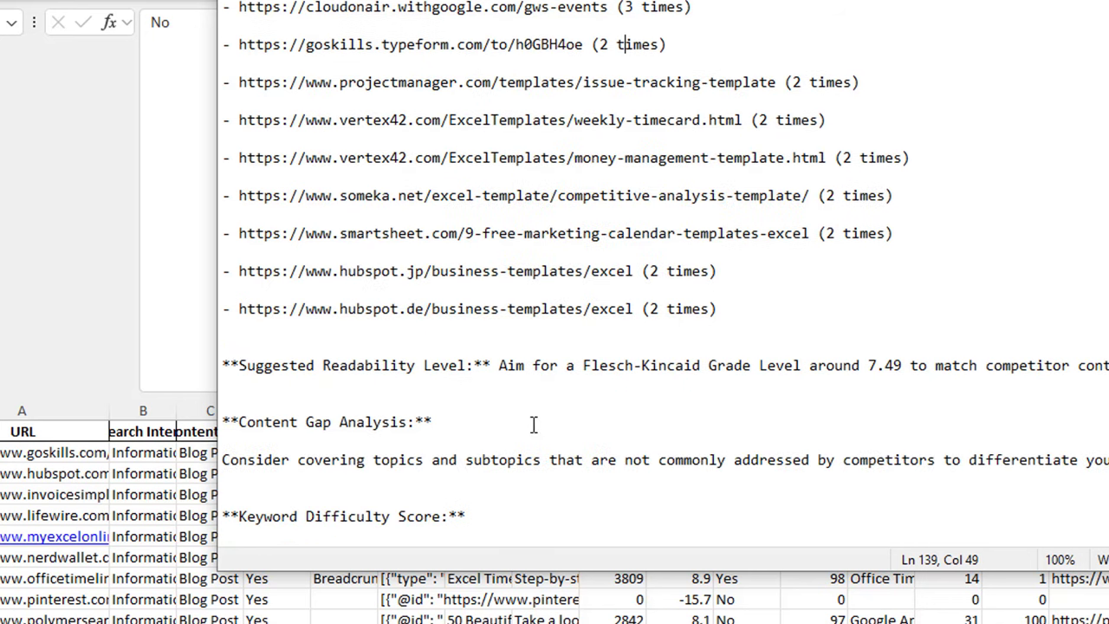
click(390, 381)
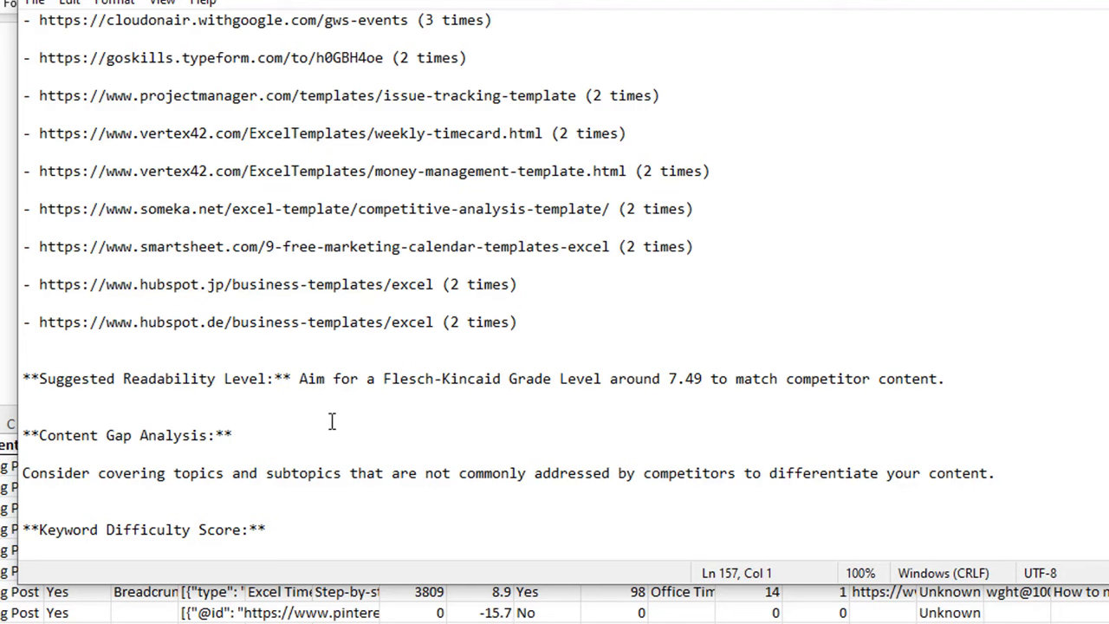
scroll(468, 442, down, 1)
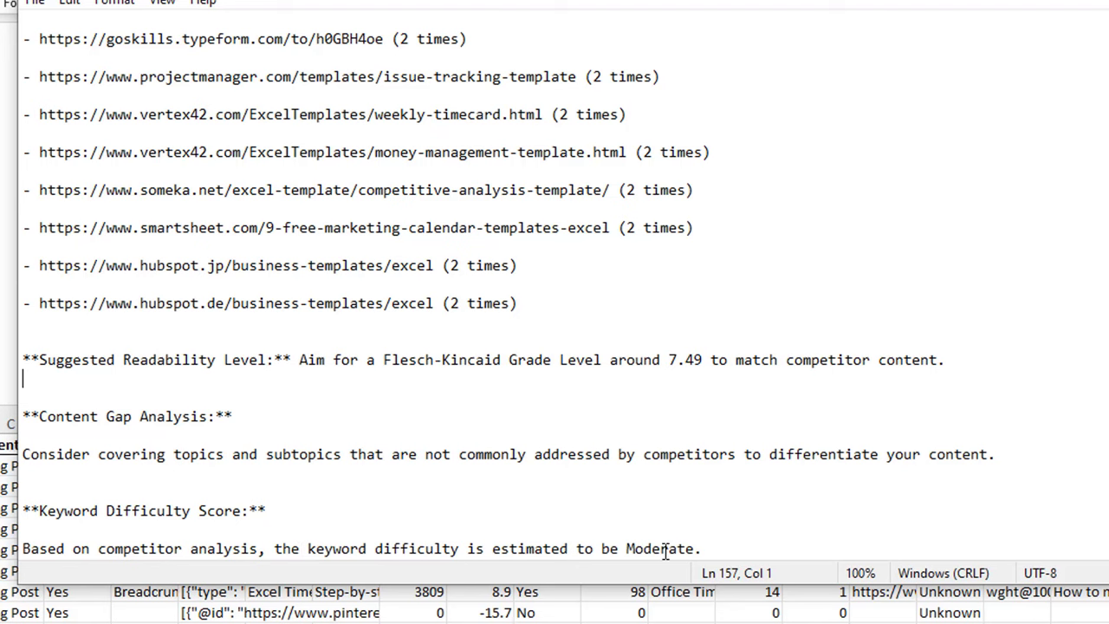
drag(707, 553, 114, 438)
Switch to the Excel analysis report and select the schema-used cell in the NerdWallet row
scroll(322, 493, up, 13)
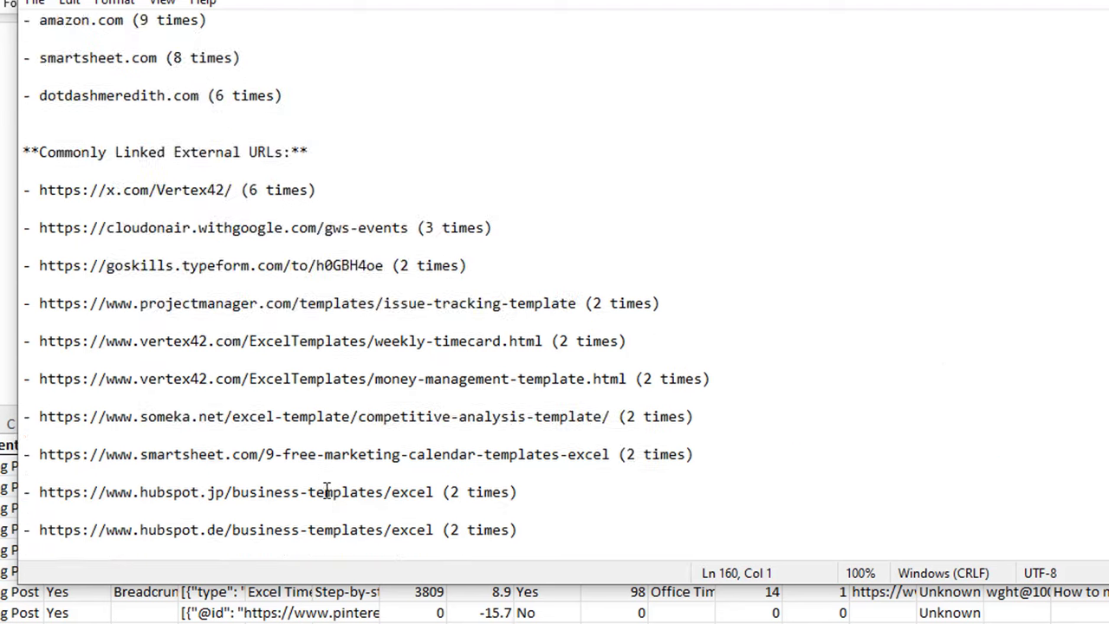
key(alt+Tab)
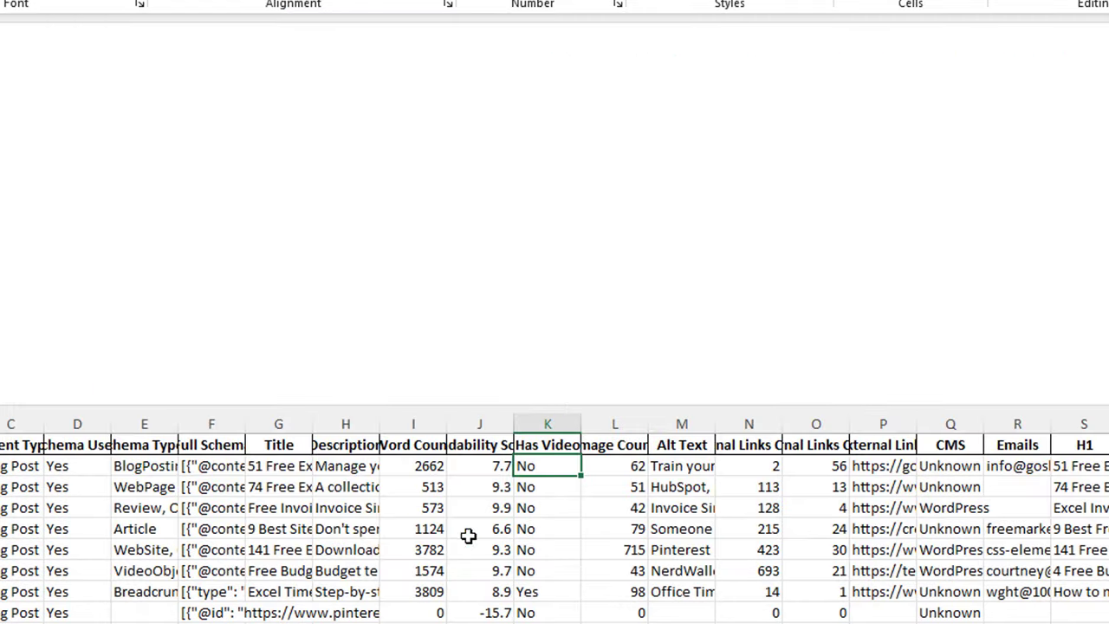
click(60, 568)
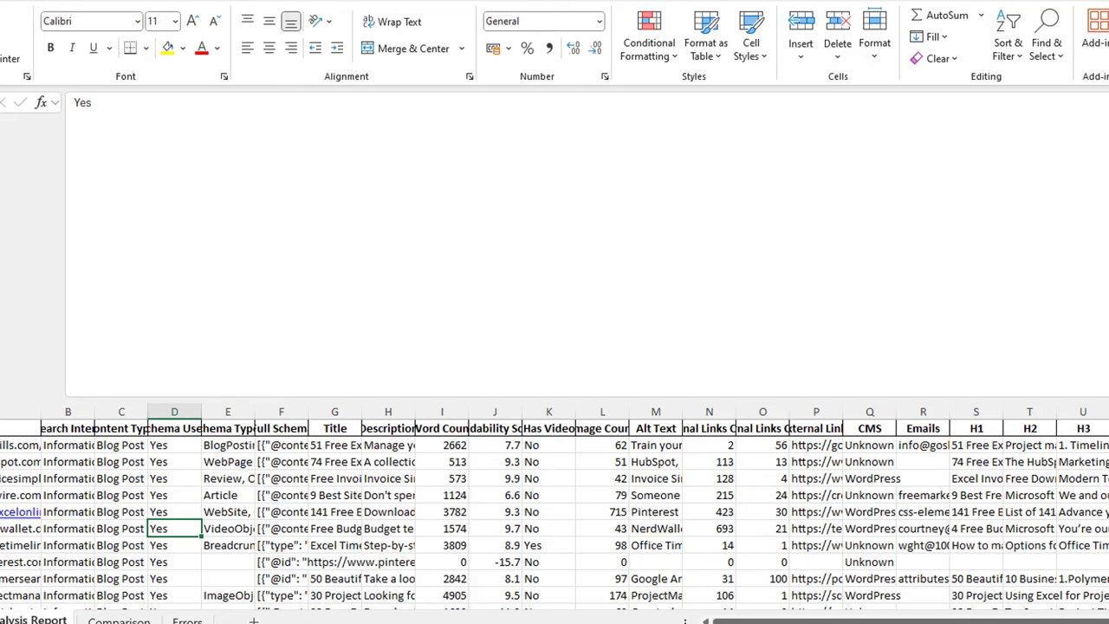
Switch to the SEO Analyzer Tool and review its competitor URLs by highlighting entries in the list
key(alt+Tab)
drag(298, 204, 457, 326)
key(alt+Tab)
key(alt+Tab)
click(549, 494)
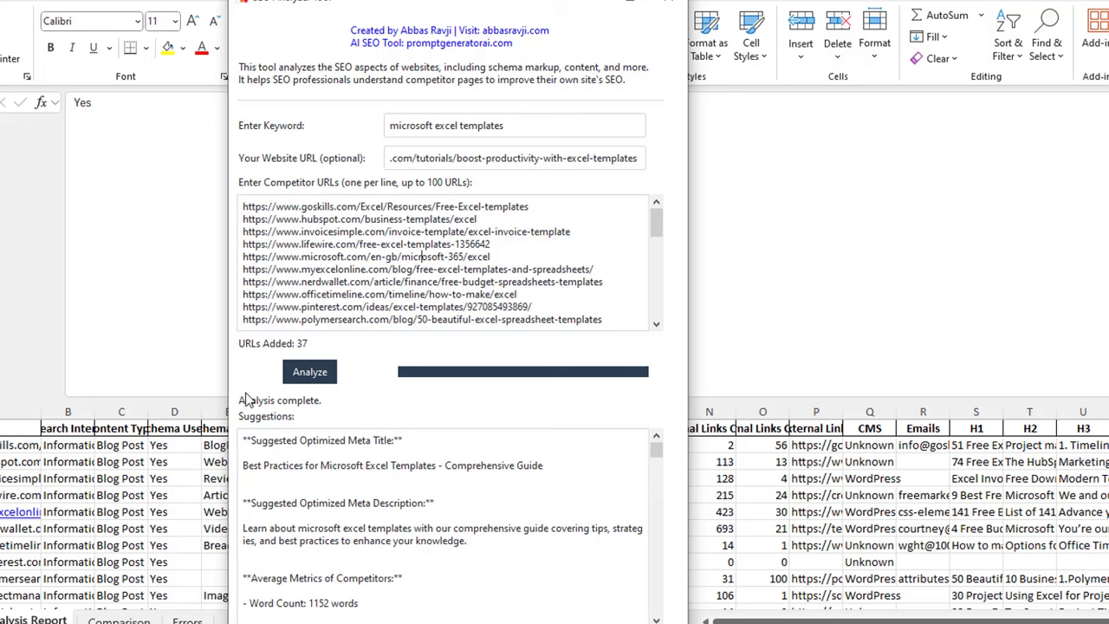
drag(265, 208, 395, 293)
click(395, 291)
Switch to the dist folder in File Explorer and move its window lower so the analyzer's keyword and website fields stay uncovered
key(alt+Tab)
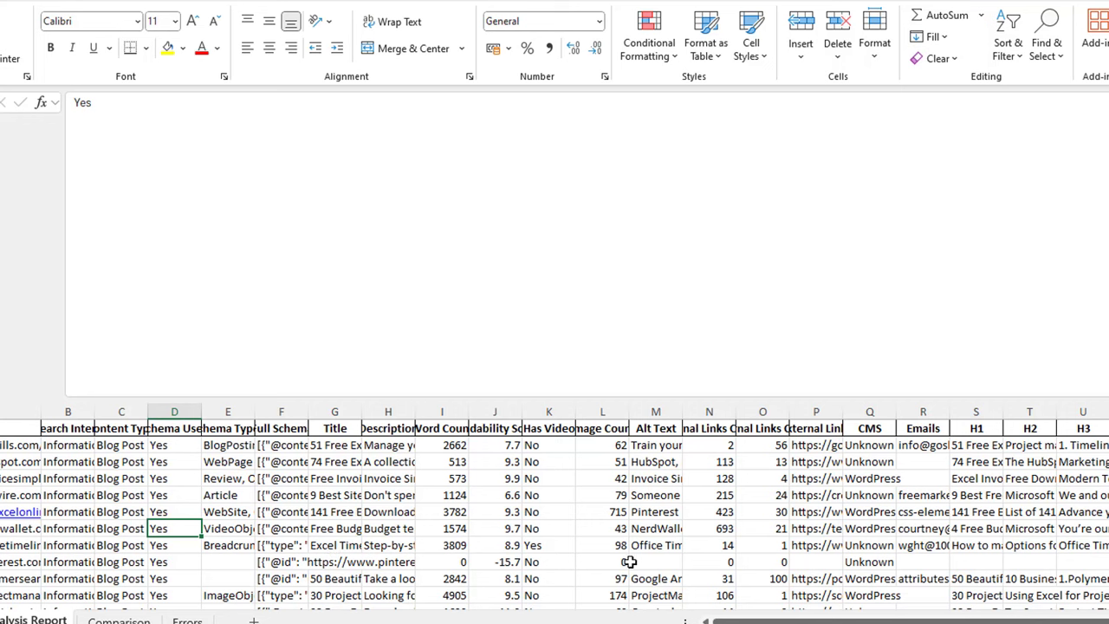
key(alt+Tab)
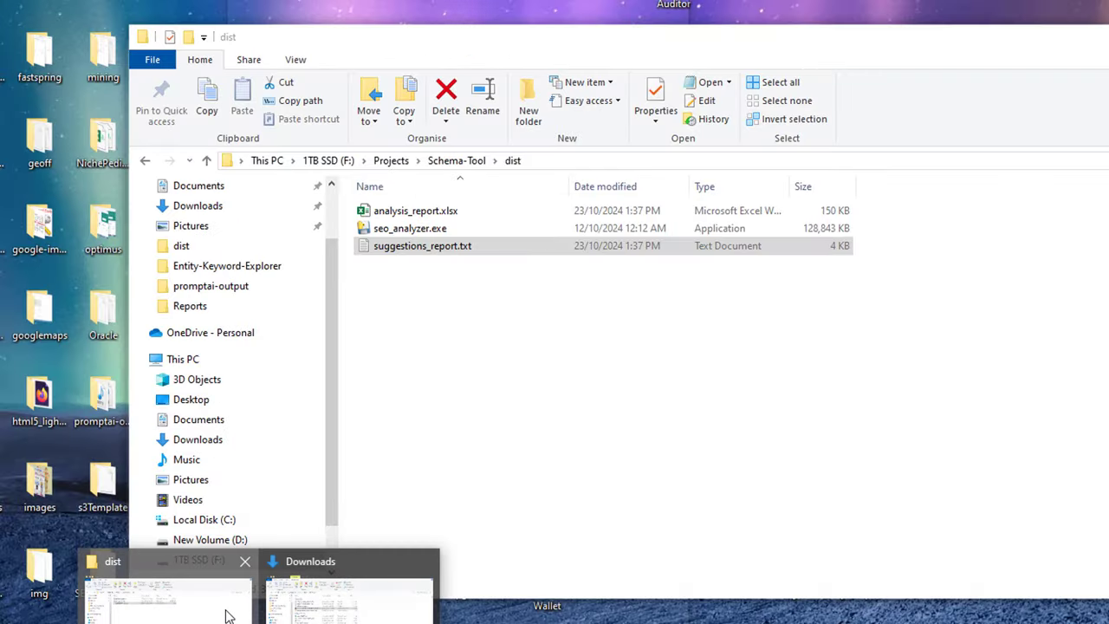
click(233, 607)
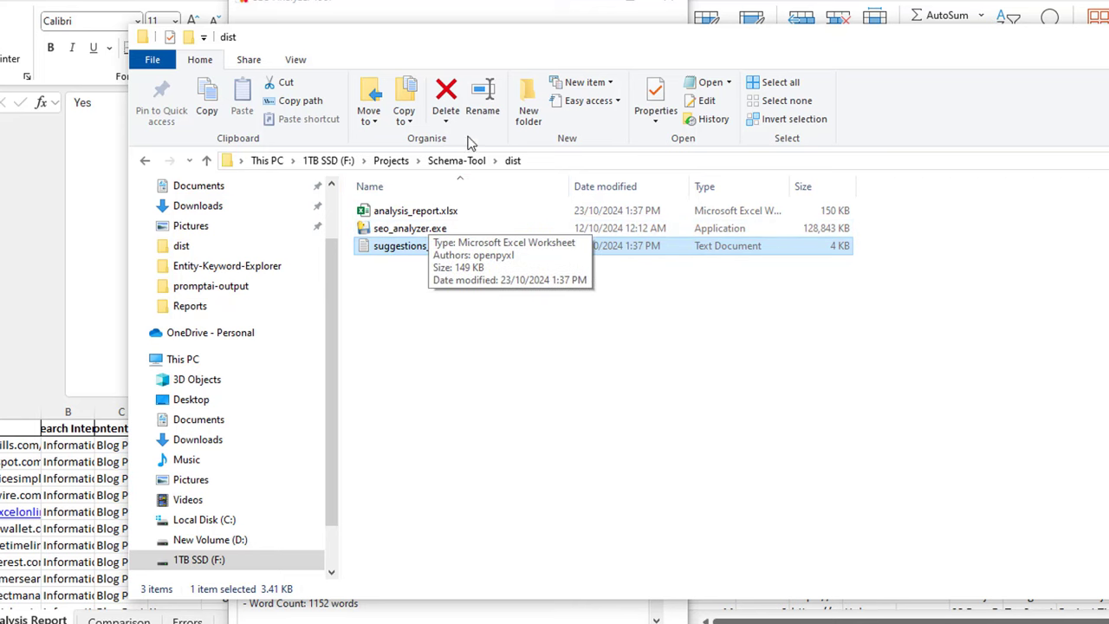
drag(484, 45, 353, 217)
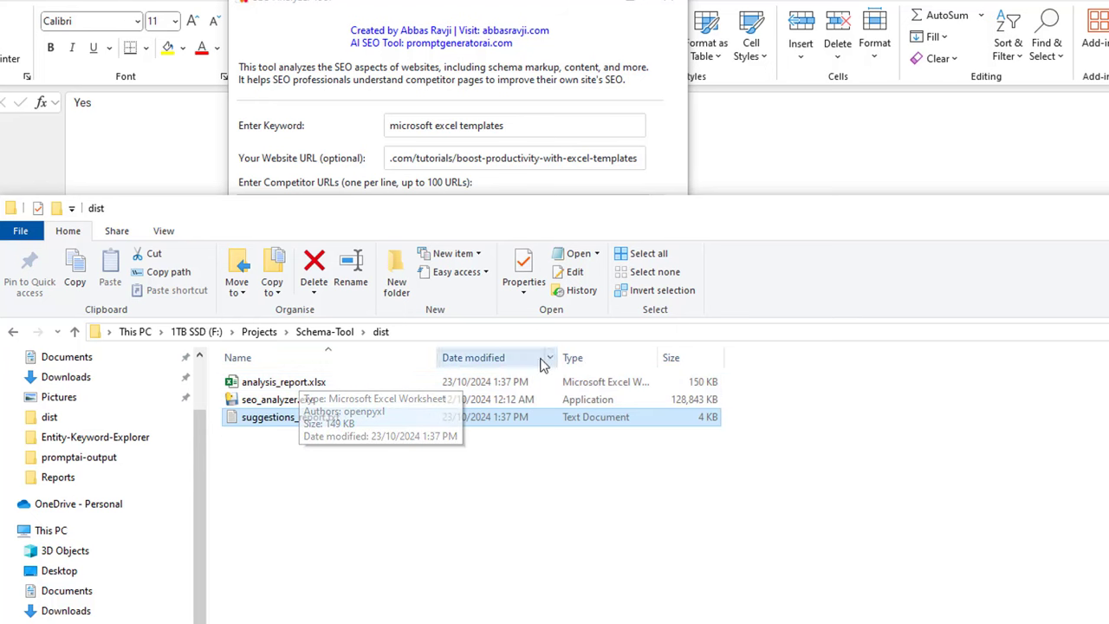
drag(934, 216, 855, 242)
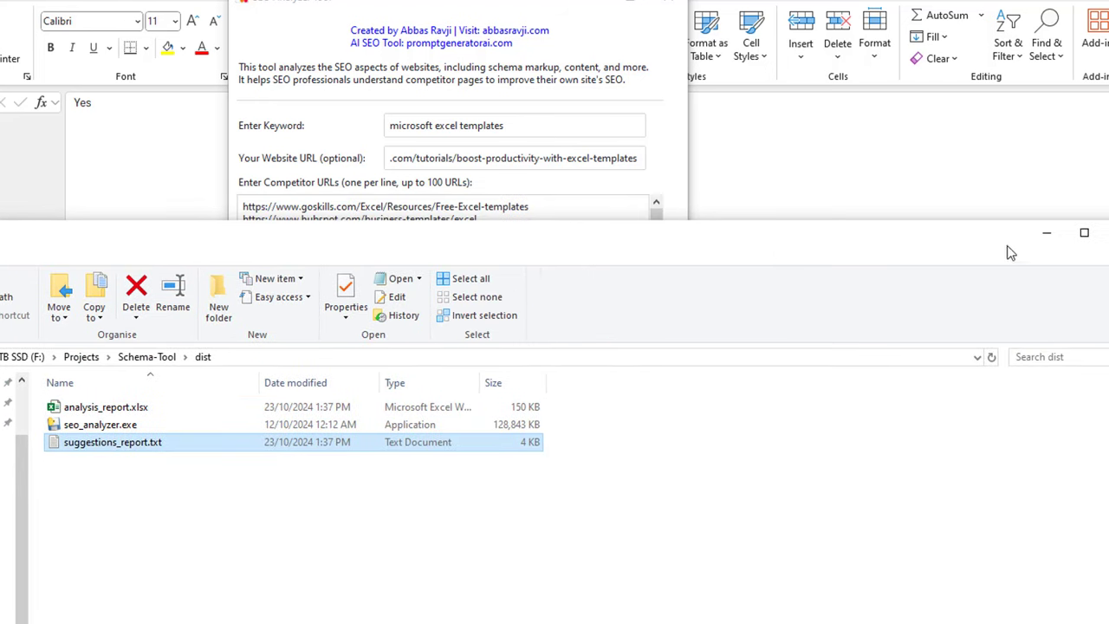
Minimise the dist folder window and review the Excel report's H1 column, HubSpot's H2 headings and GoSkills' H1 and H3 headings
click(1052, 231)
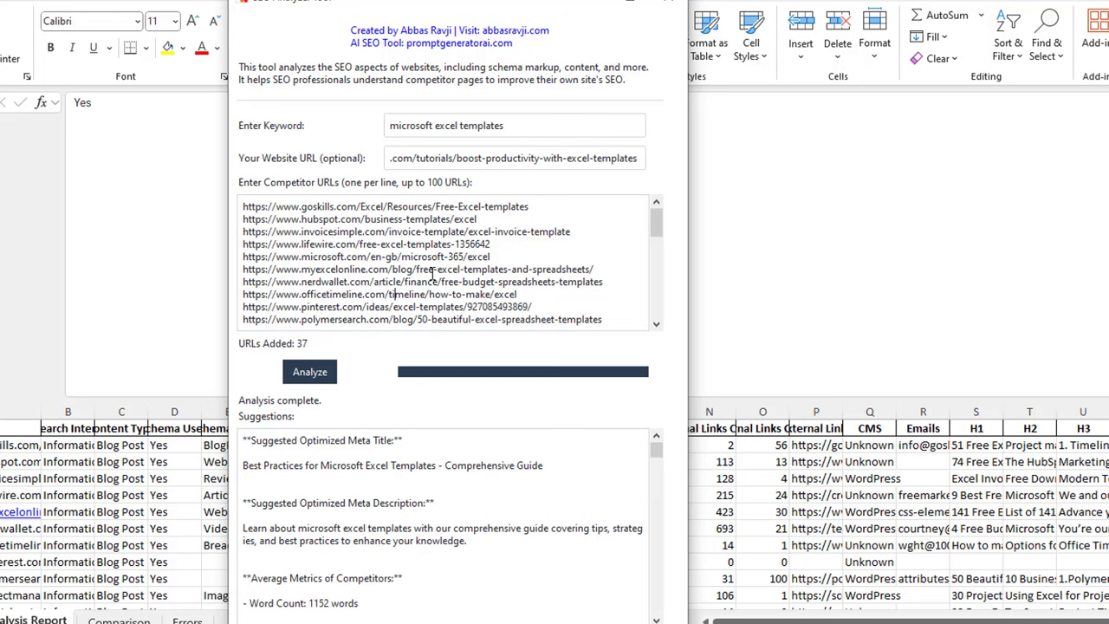
click(192, 525)
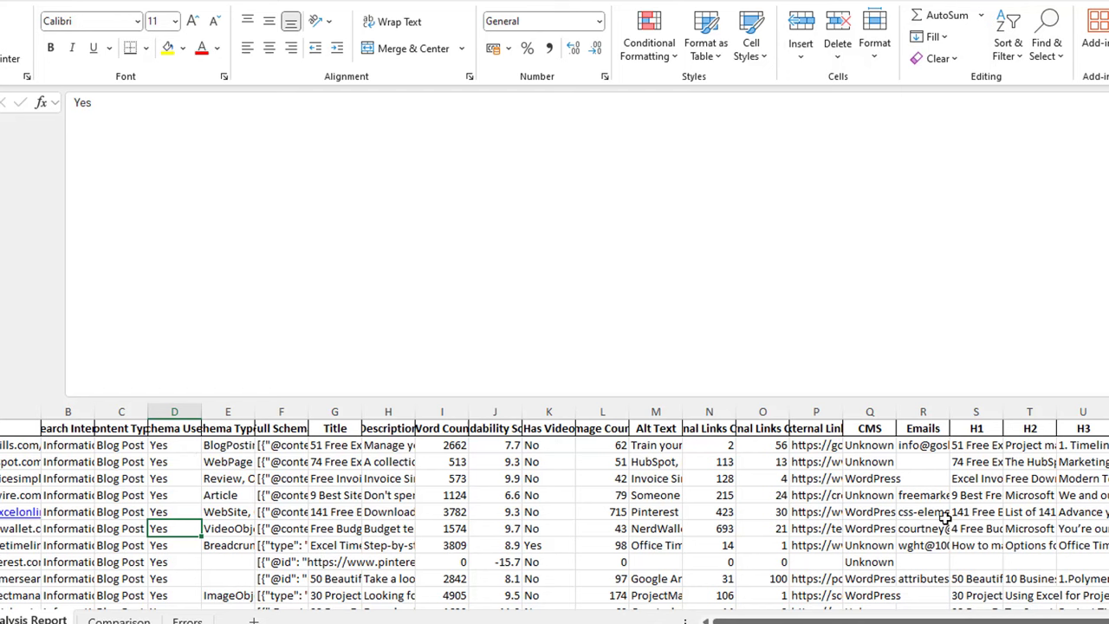
click(966, 442)
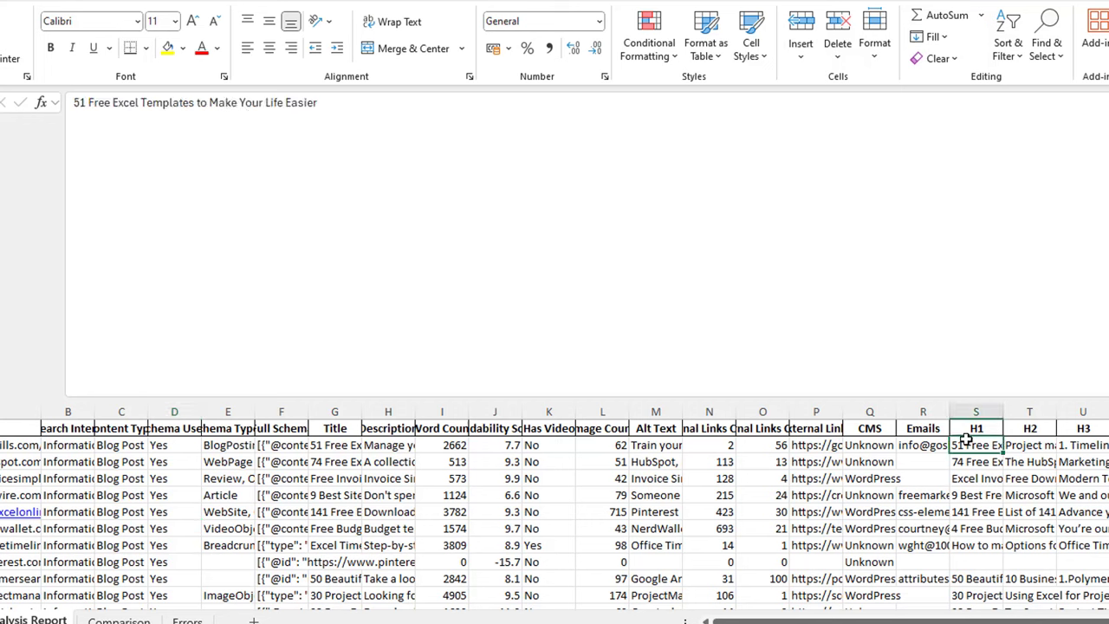
click(975, 412)
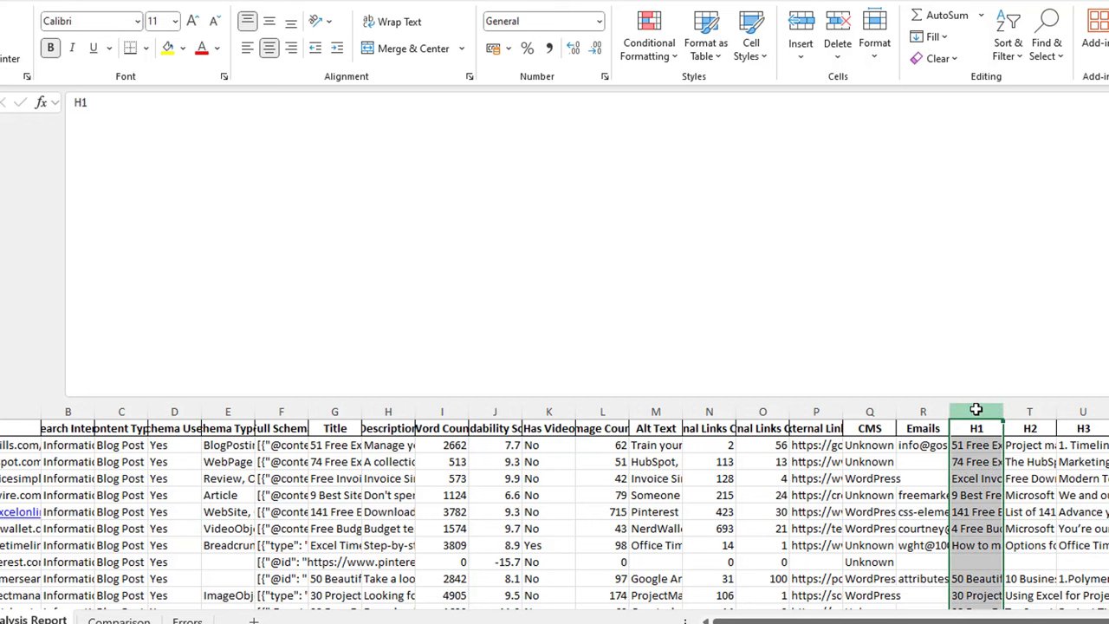
click(1018, 460)
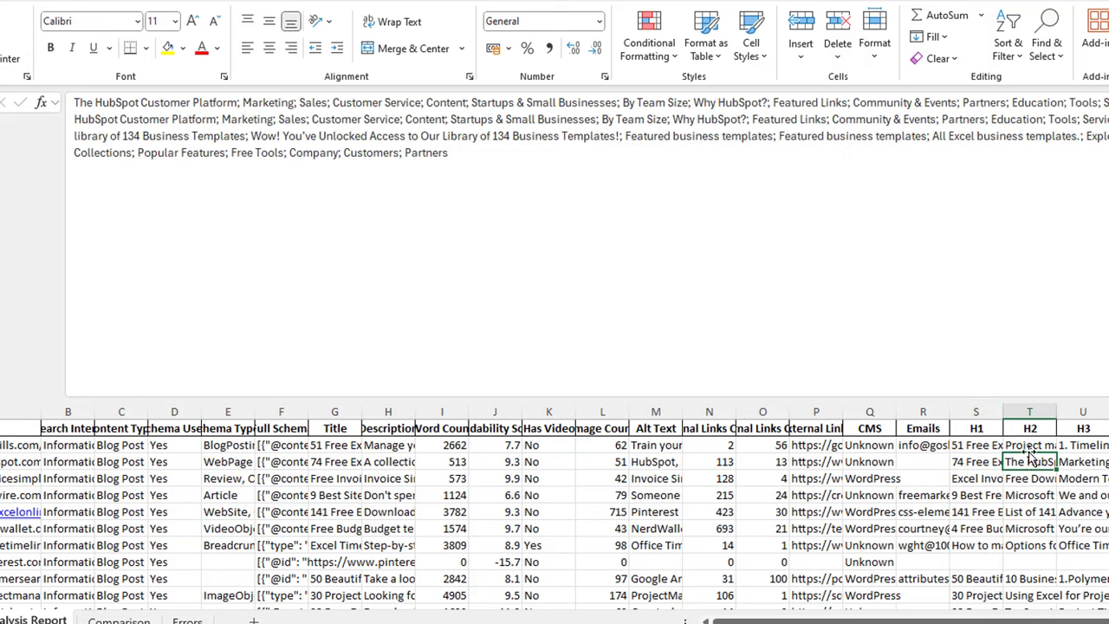
click(1078, 446)
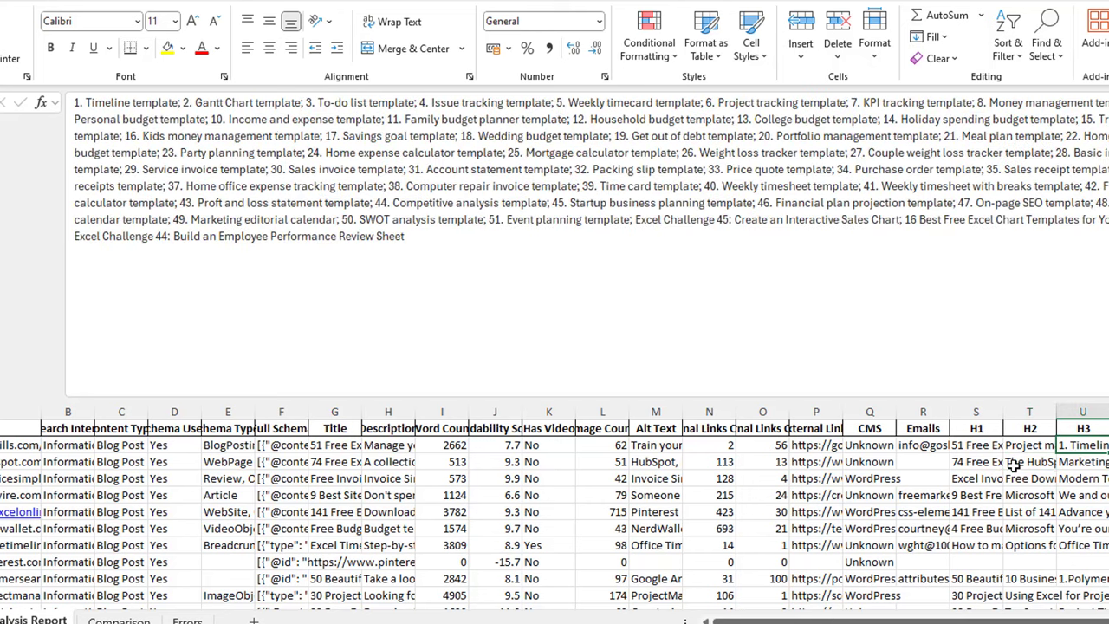